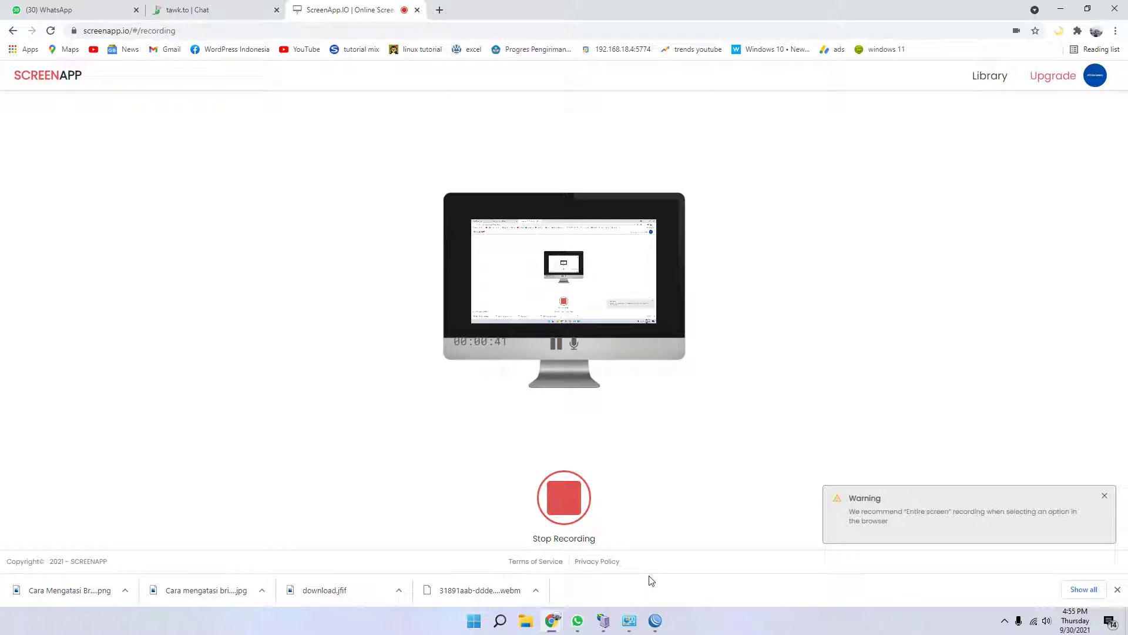
Close the open WinBox window, relaunch WinBox, and connect to the router at 192.168.7.1 with the saved login
{"action": "left_click", "coordinate": [662, 617]}
{"action": "left_click", "coordinate": [1113, 6]}
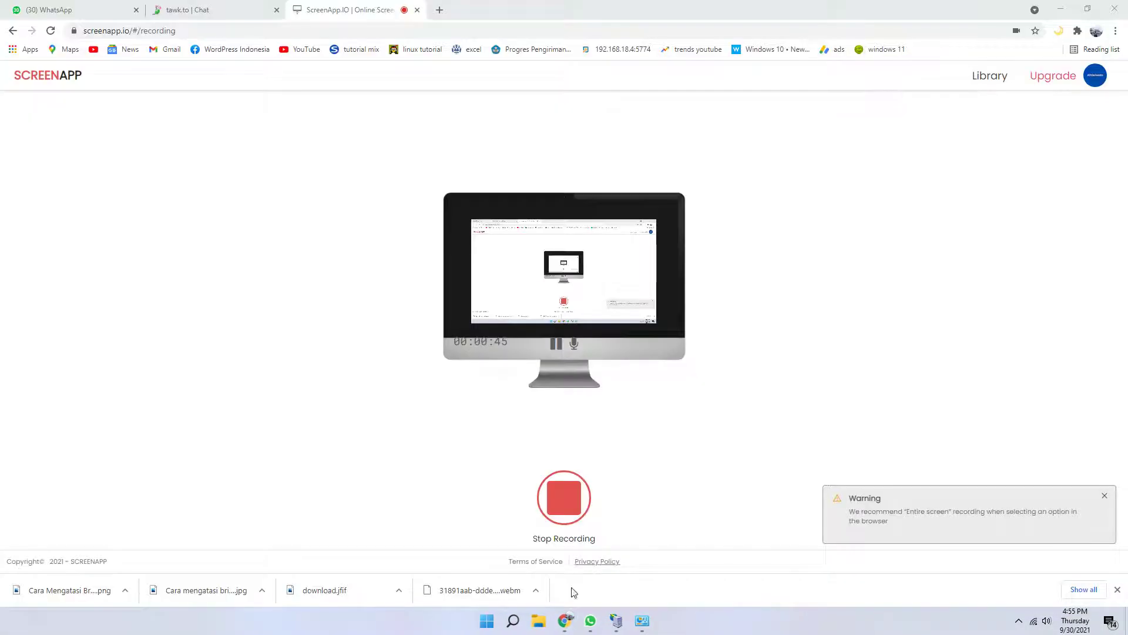
{"action": "left_click", "coordinate": [506, 622]}
{"action": "type", "text": "winbox64 - Shortcut"}
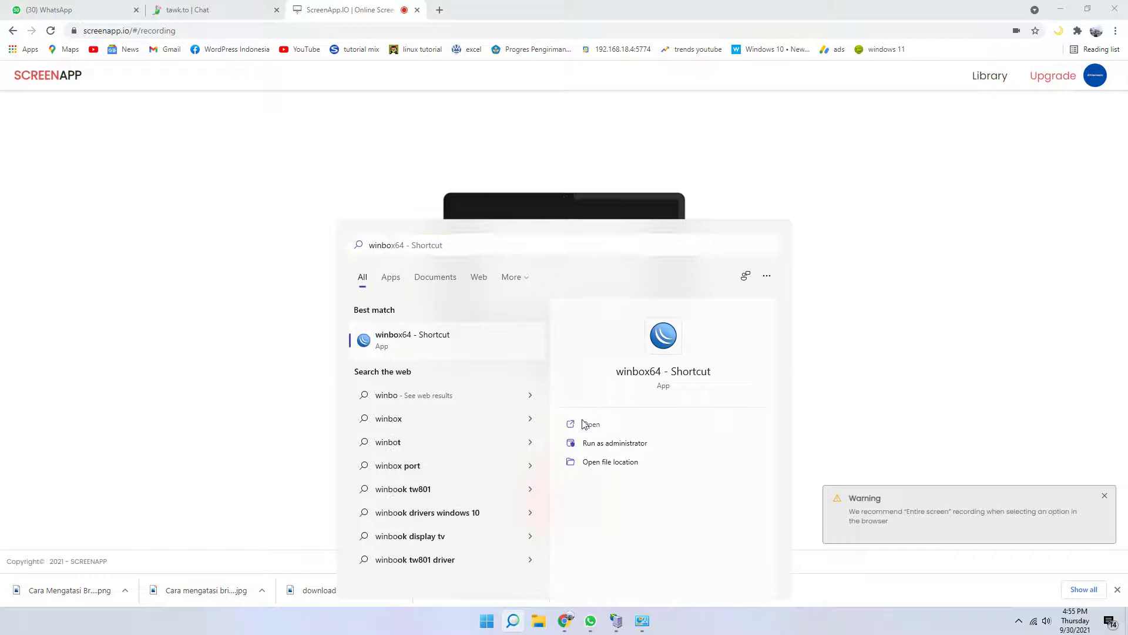
{"action": "left_click", "coordinate": [586, 423]}
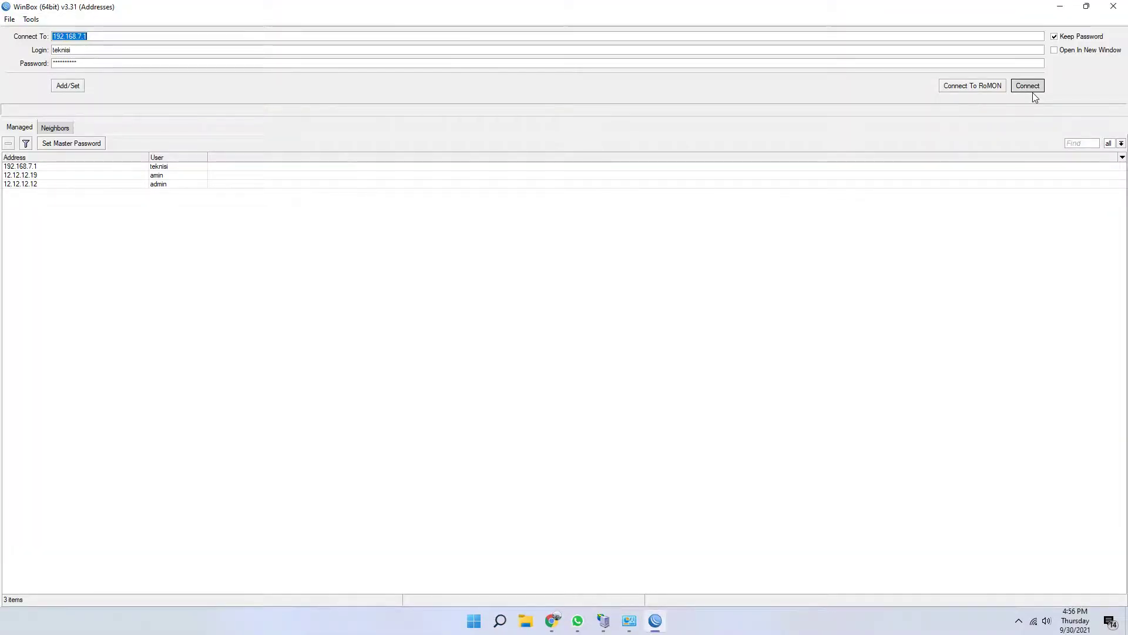
{"action": "left_click", "coordinate": [1032, 88]}
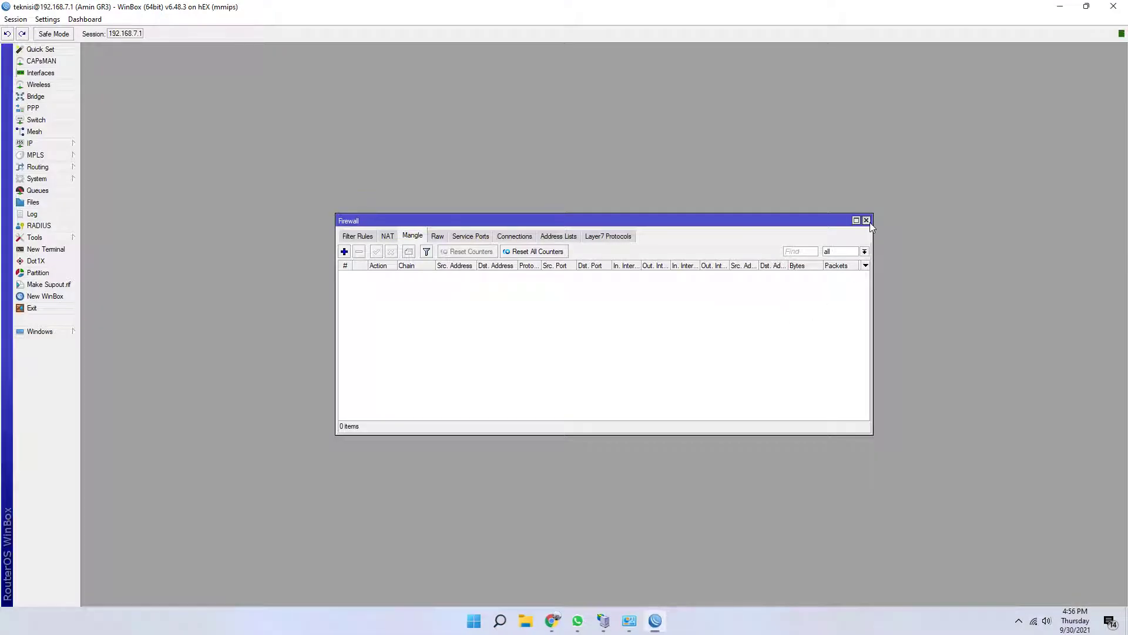
Close the leftover Firewall window, reopen the IP firewall settings, and display the mangle rules
{"action": "left_click", "coordinate": [866, 221]}
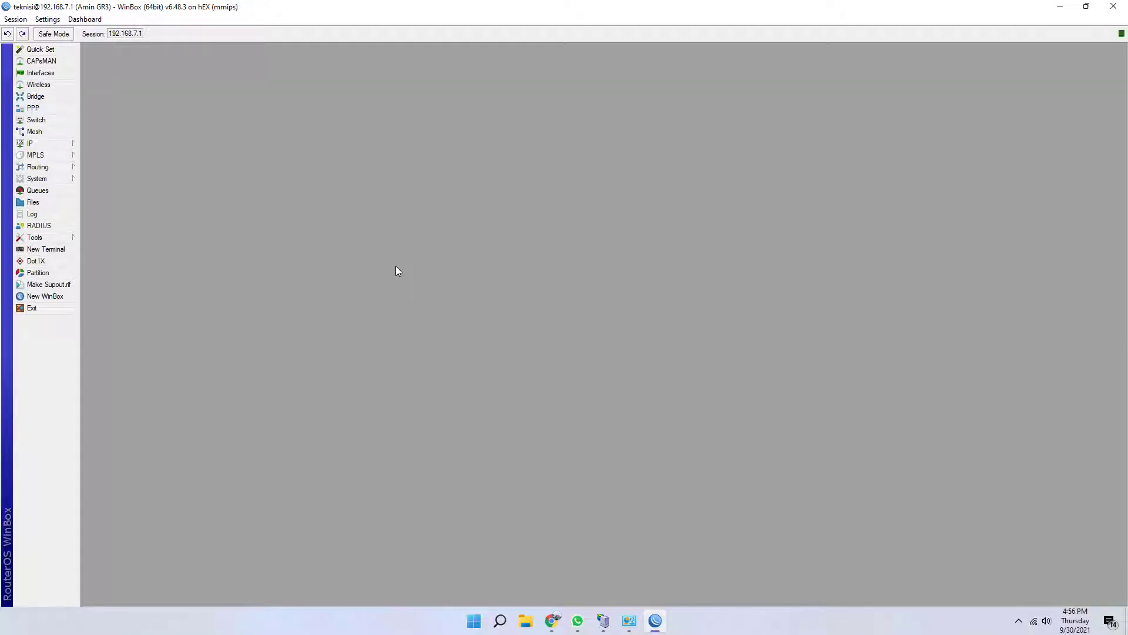
{"action": "left_click", "coordinate": [58, 144]}
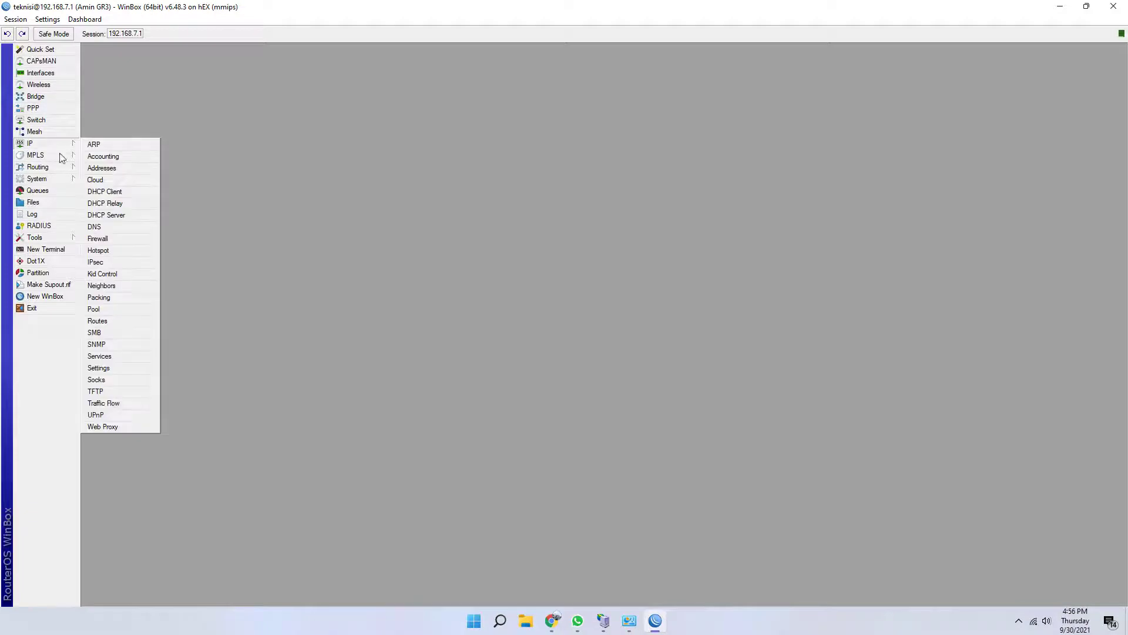
{"action": "left_click", "coordinate": [106, 239]}
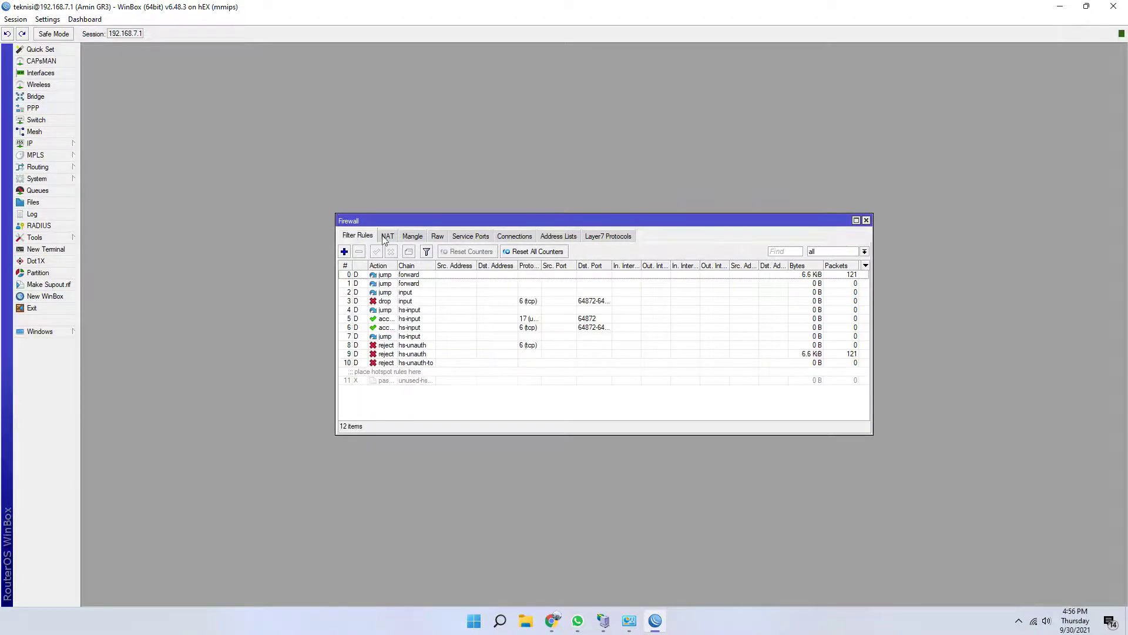
{"action": "left_click", "coordinate": [412, 237]}
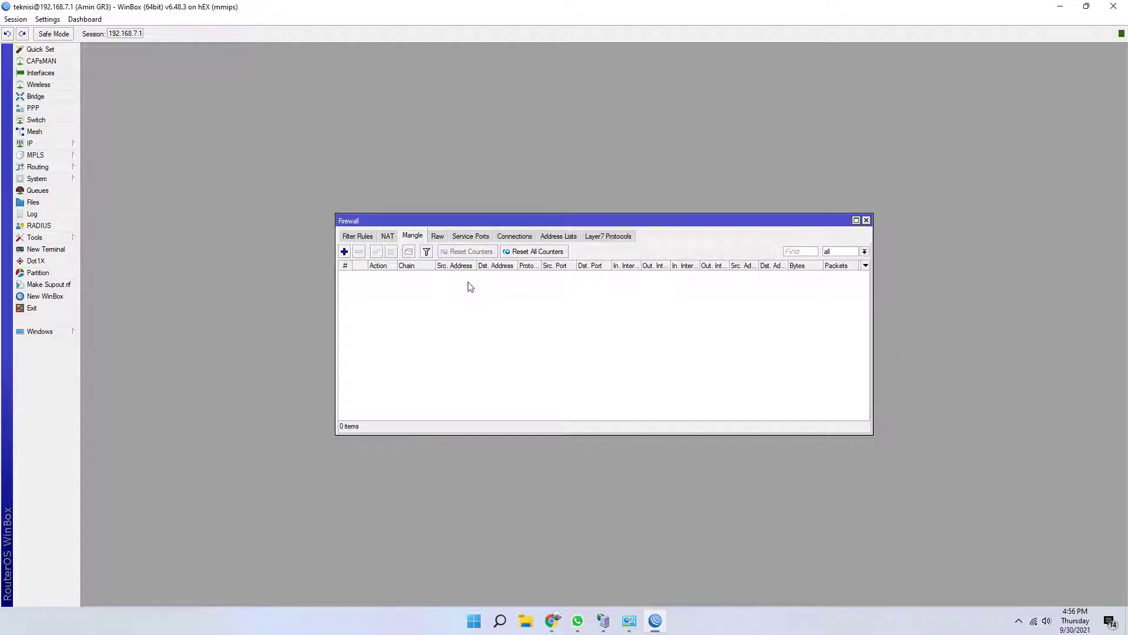
Start a new mangle rule on the prerouting chain with the protocol set to 6 (tcp)
{"action": "left_click", "coordinate": [345, 252]}
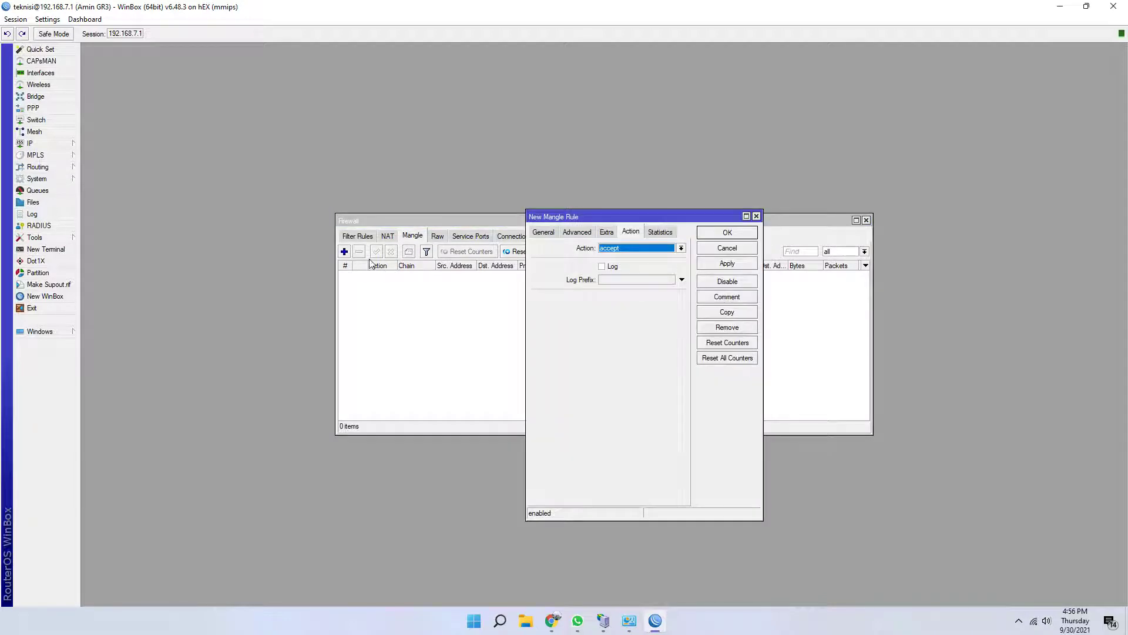
{"action": "left_click", "coordinate": [543, 234]}
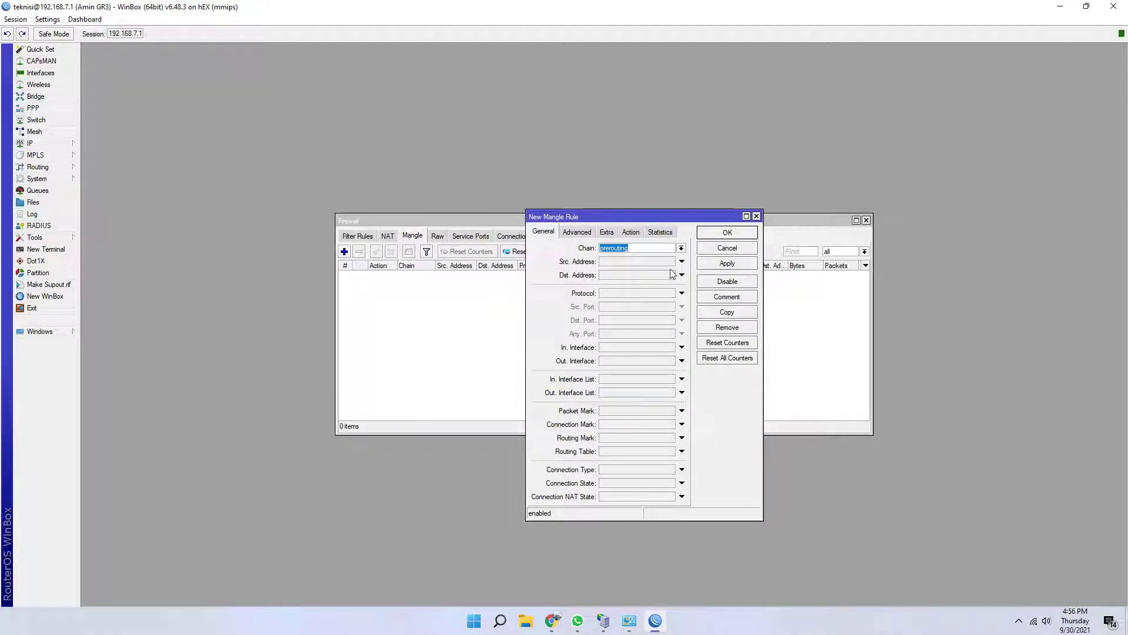
{"action": "left_click", "coordinate": [657, 294]}
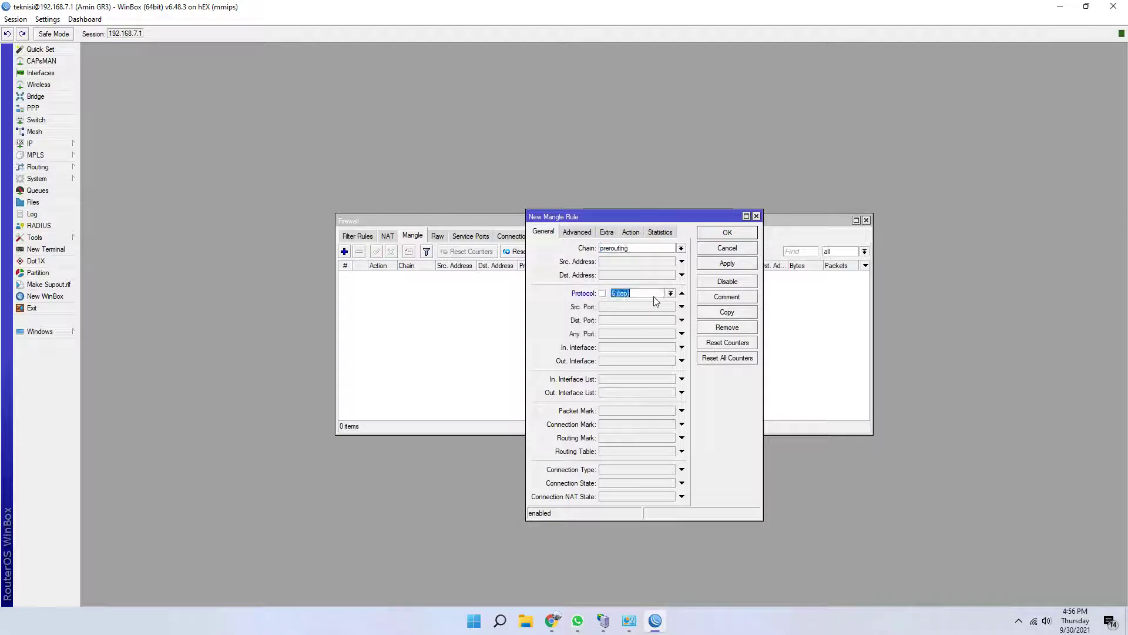
{"action": "left_click", "coordinate": [671, 293]}
{"action": "left_click", "coordinate": [670, 293]}
Set the TCP rule's action to mark connection with the new connection mark CONFIG TCP, and save the rule
{"action": "left_click", "coordinate": [633, 237]}
{"action": "left_click", "coordinate": [652, 250]}
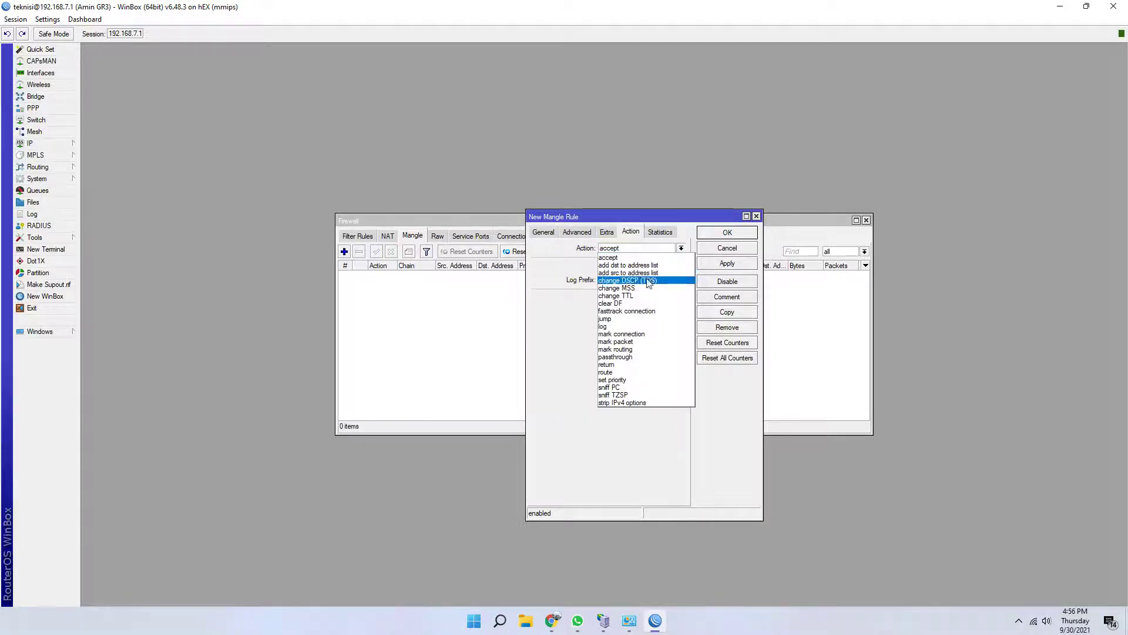
{"action": "left_click", "coordinate": [651, 335]}
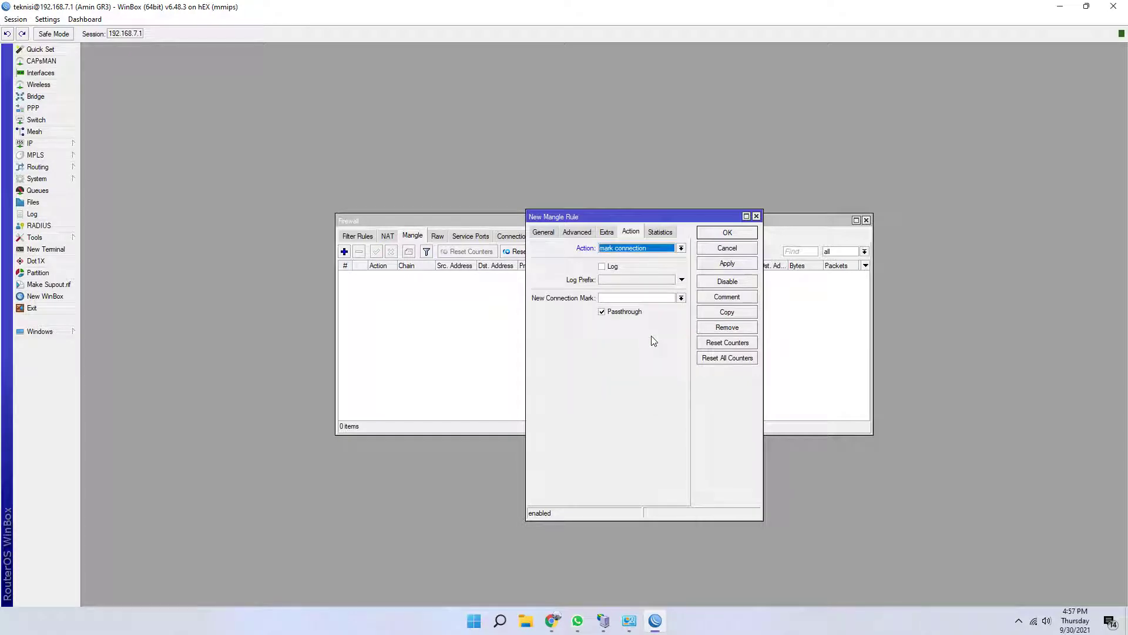
{"action": "left_click", "coordinate": [667, 300]}
{"action": "left_click", "coordinate": [544, 232]}
{"action": "left_click", "coordinate": [632, 232]}
{"action": "left_click", "coordinate": [656, 300]}
{"action": "type", "text": "CONFIG TCP"}
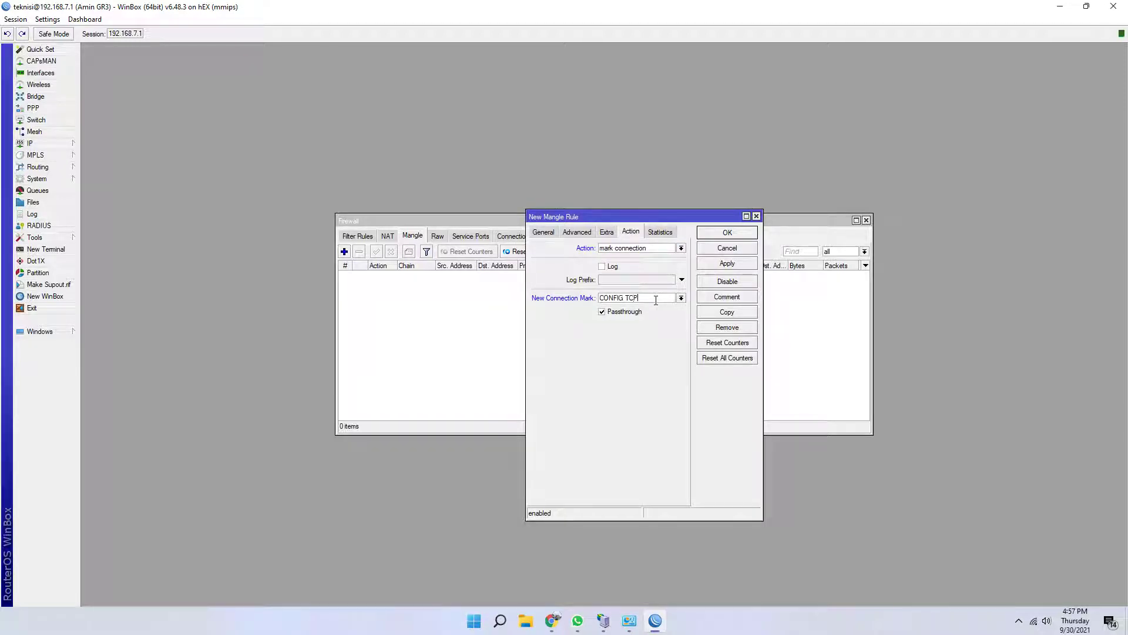
{"action": "left_click", "coordinate": [718, 266]}
{"action": "left_click", "coordinate": [718, 235]}
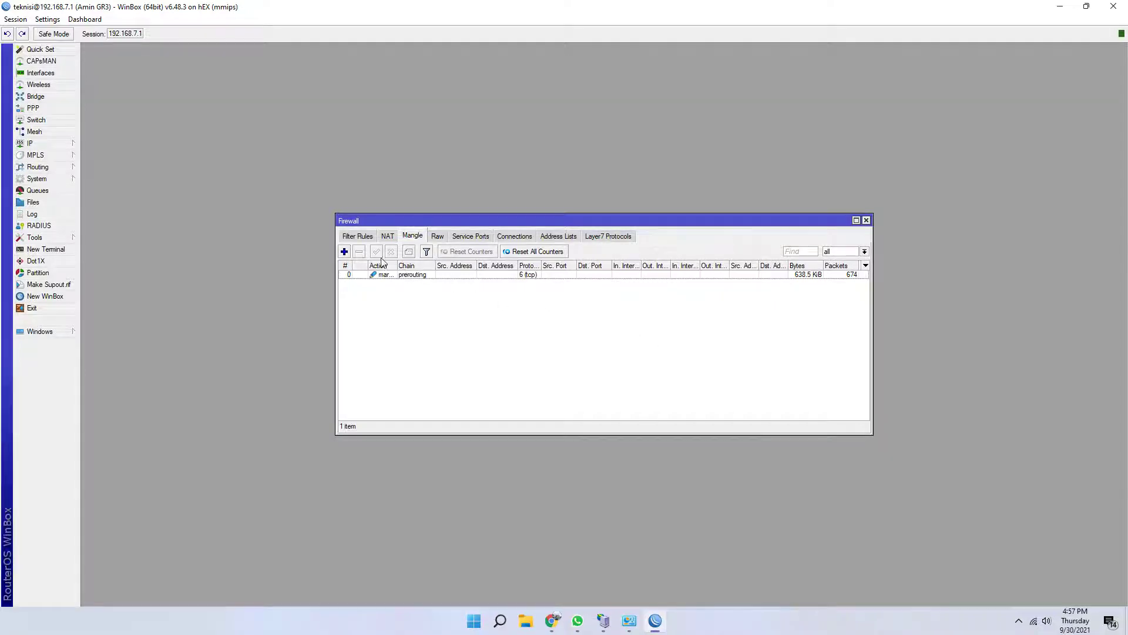
Start a second mangle rule on the prerouting chain that matches the connection mark CONFIG TCP
{"action": "left_click", "coordinate": [344, 252]}
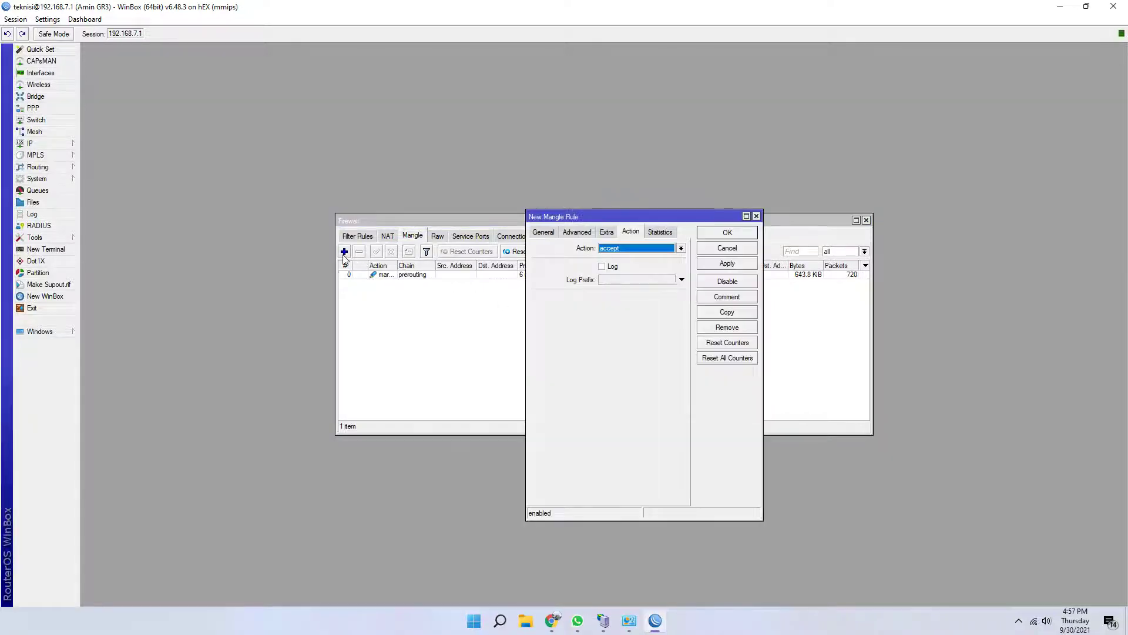
{"action": "left_click", "coordinate": [545, 232]}
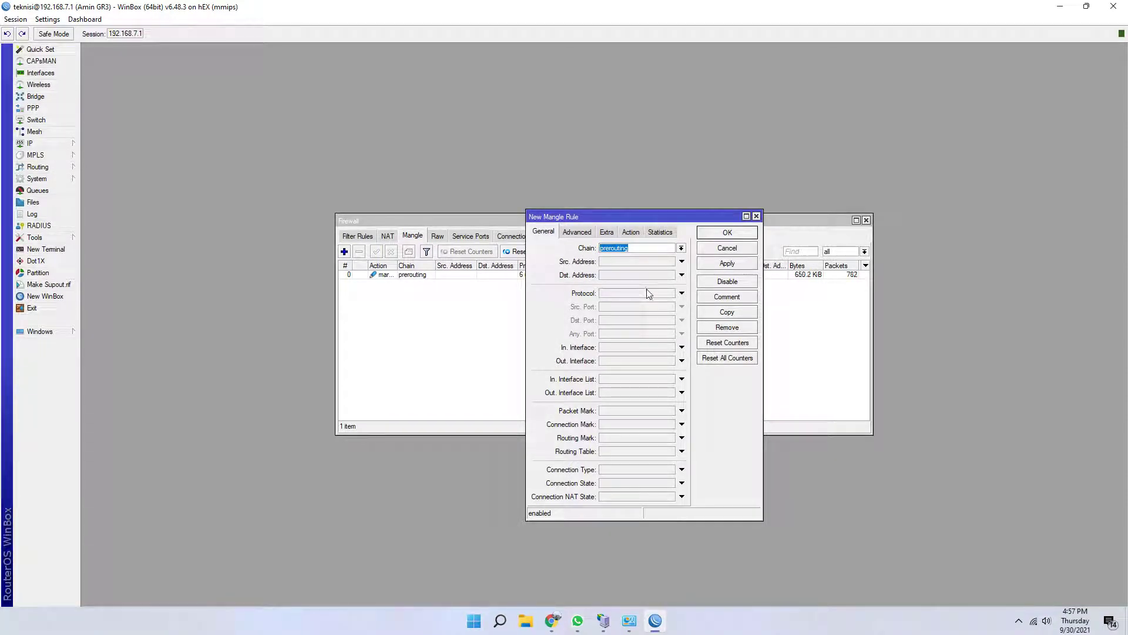
{"action": "left_click", "coordinate": [614, 425]}
{"action": "left_click", "coordinate": [670, 424]}
{"action": "left_click", "coordinate": [660, 438]}
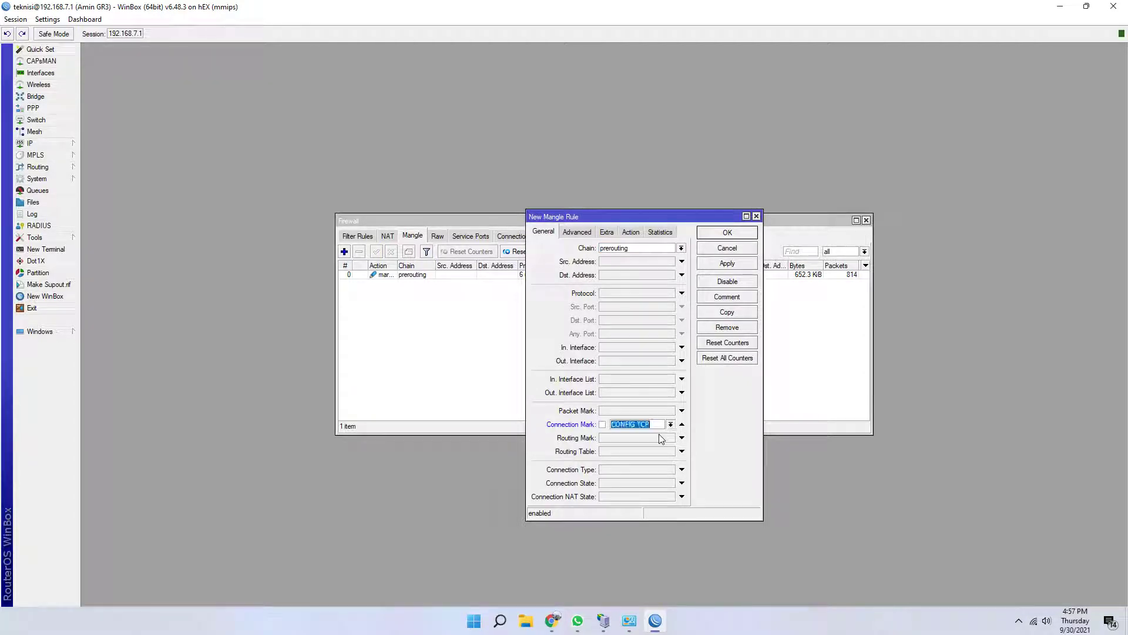
Set the second rule's action to mark packet with the new packet mark TCP-CONFIG, and save the rule
{"action": "left_click", "coordinate": [630, 232]}
{"action": "left_click", "coordinate": [632, 249]}
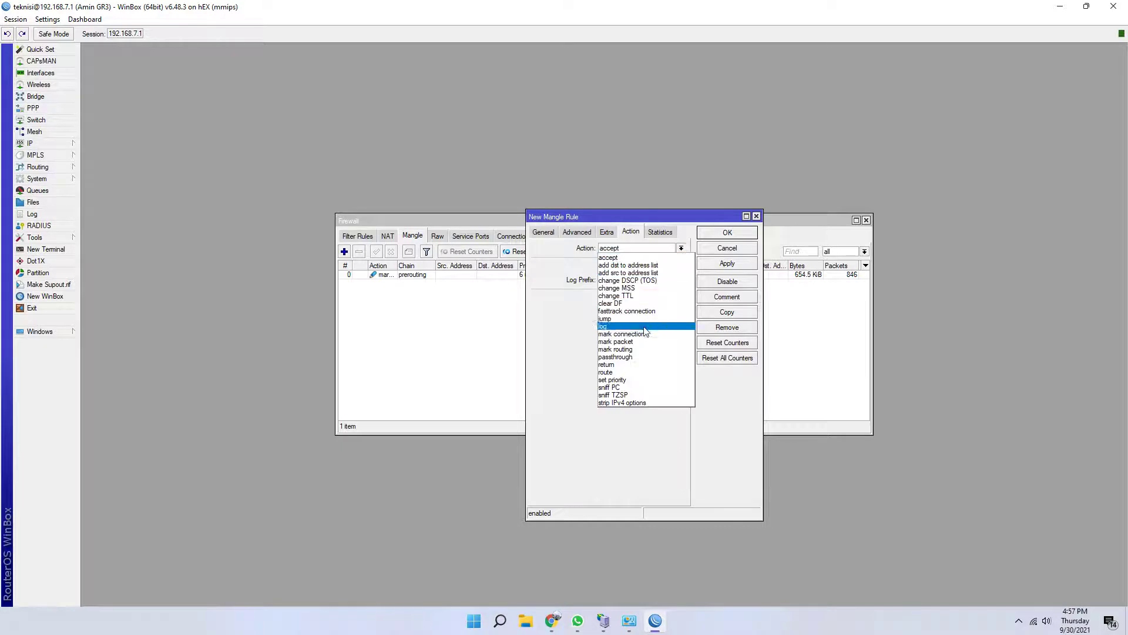
{"action": "left_click", "coordinate": [645, 342]}
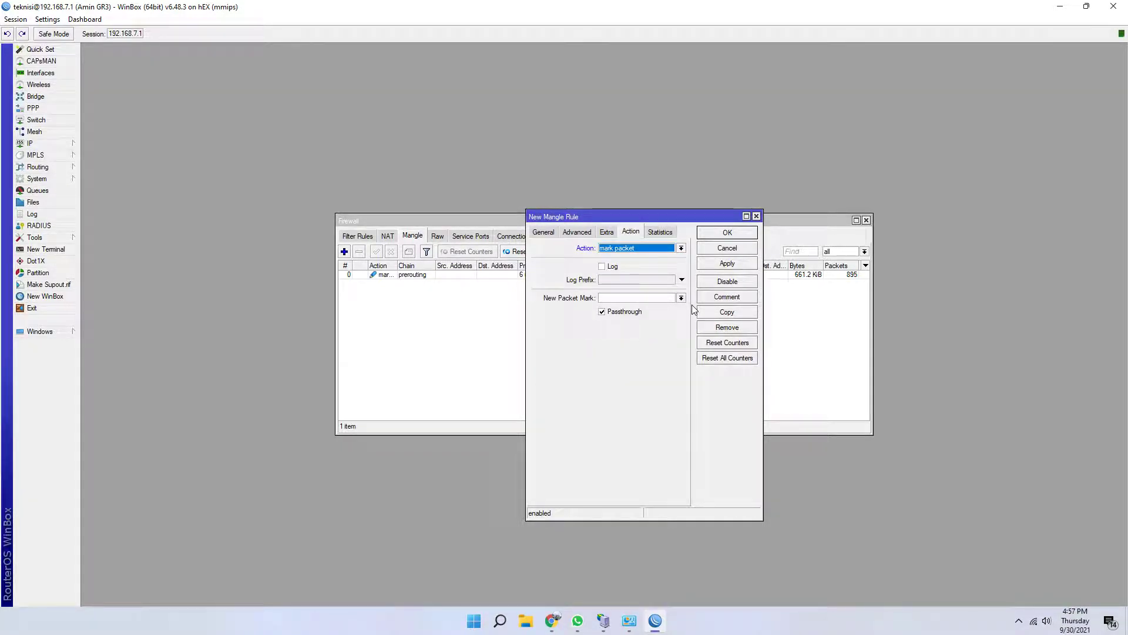
{"action": "left_click", "coordinate": [631, 300]}
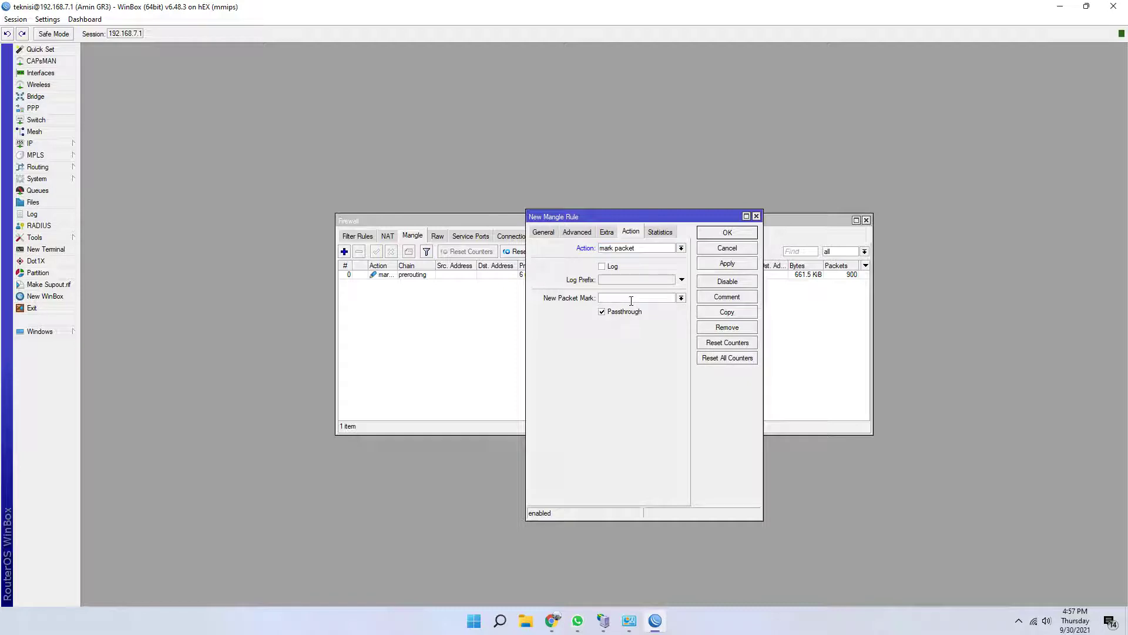
{"action": "type", "text": "TCO"}
{"action": "type", "text": "p"}
{"action": "type", "text": "-"}
{"action": "type", "text": "CON"}
{"action": "type", "text": "FIG"}
{"action": "left_click", "coordinate": [728, 263]}
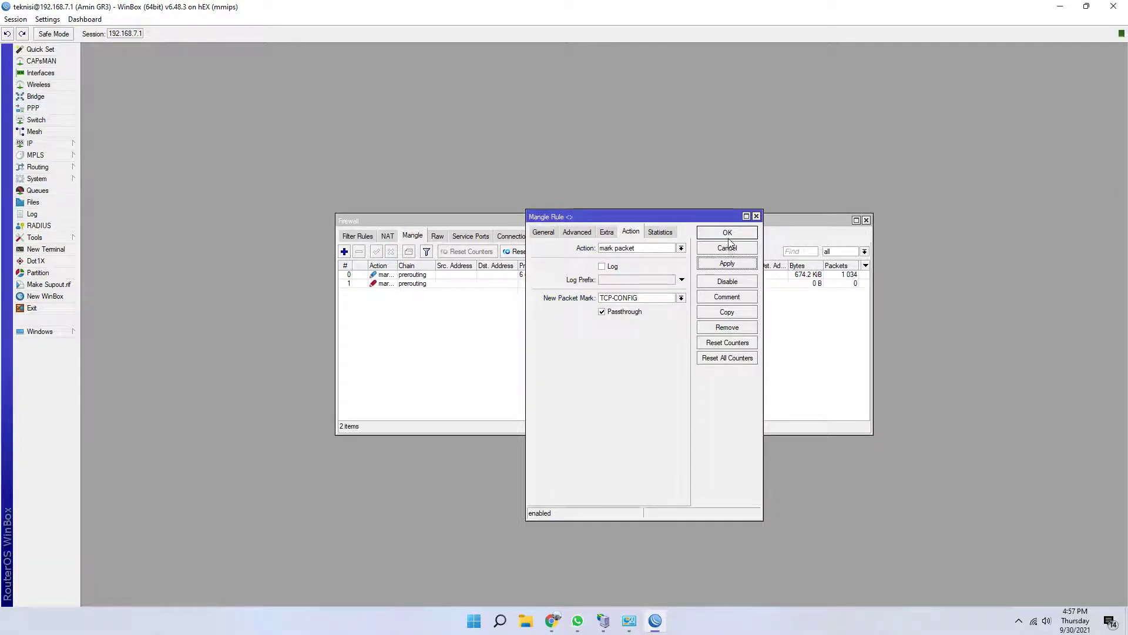
{"action": "left_click", "coordinate": [729, 240]}
Add the comment TCP CONFIG to the first mangle rule and save it
{"action": "double_click", "coordinate": [450, 275]}
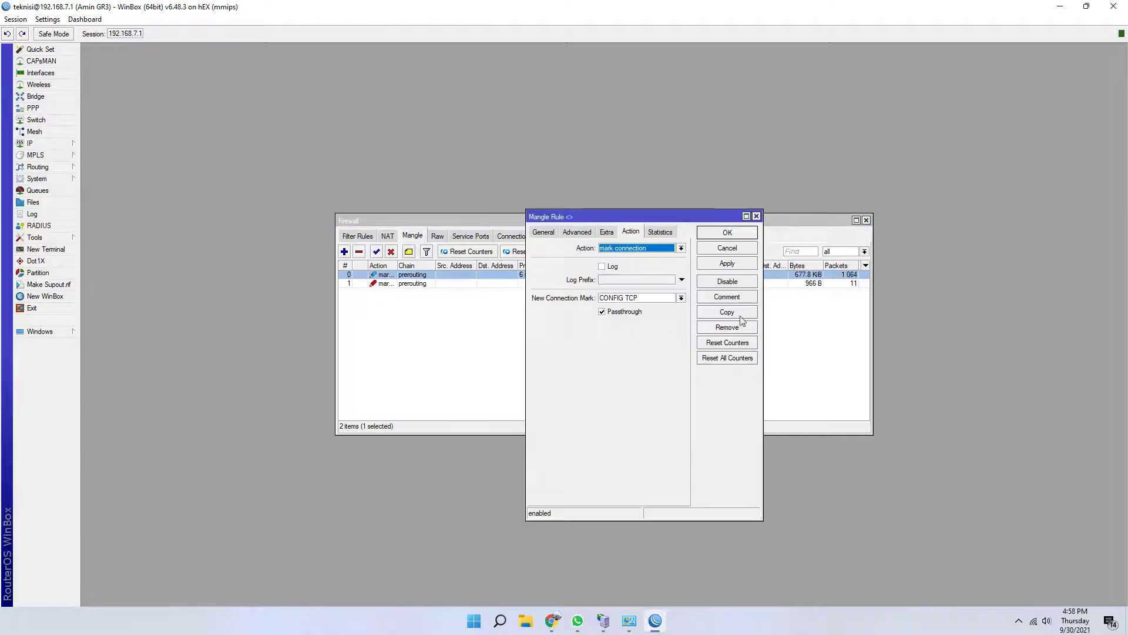
{"action": "left_click", "coordinate": [731, 297]}
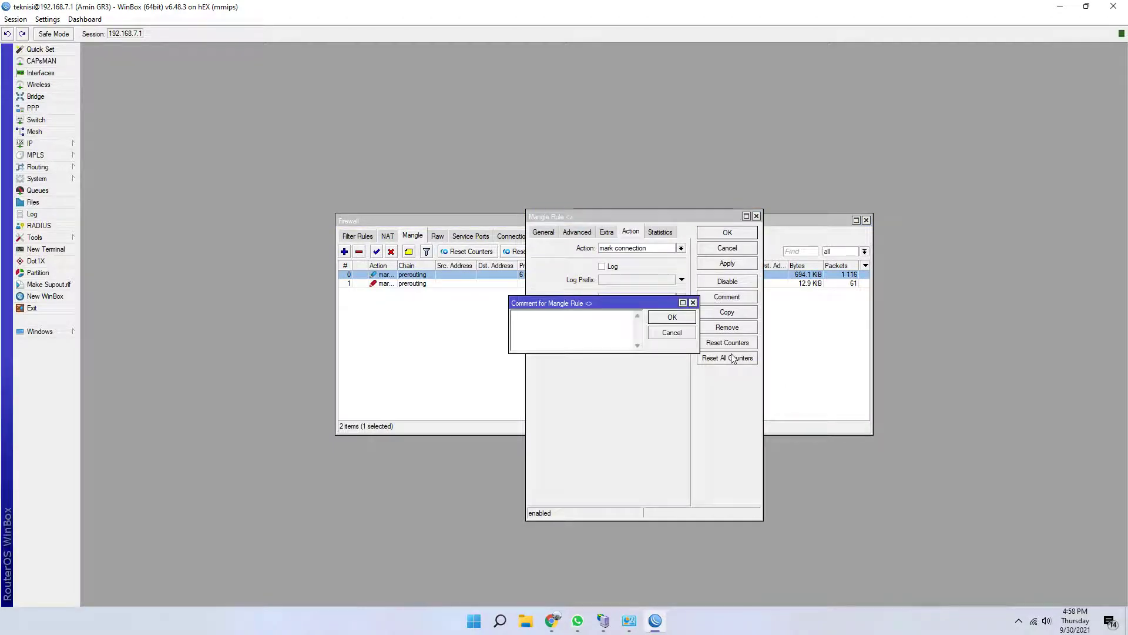
{"action": "type", "text": "TCP CONFIG"}
{"action": "left_click", "coordinate": [688, 318]}
{"action": "left_click", "coordinate": [728, 233]}
{"action": "left_click", "coordinate": [475, 293]}
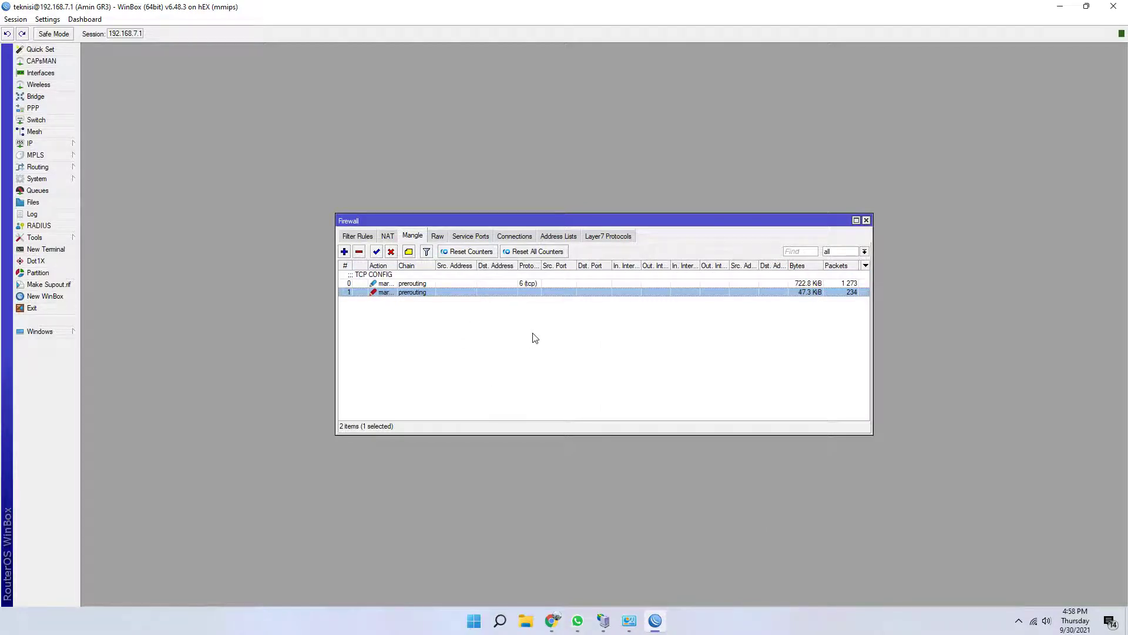
Start a third mangle rule on the prerouting chain with the protocol set to udp
{"action": "left_click", "coordinate": [344, 253]}
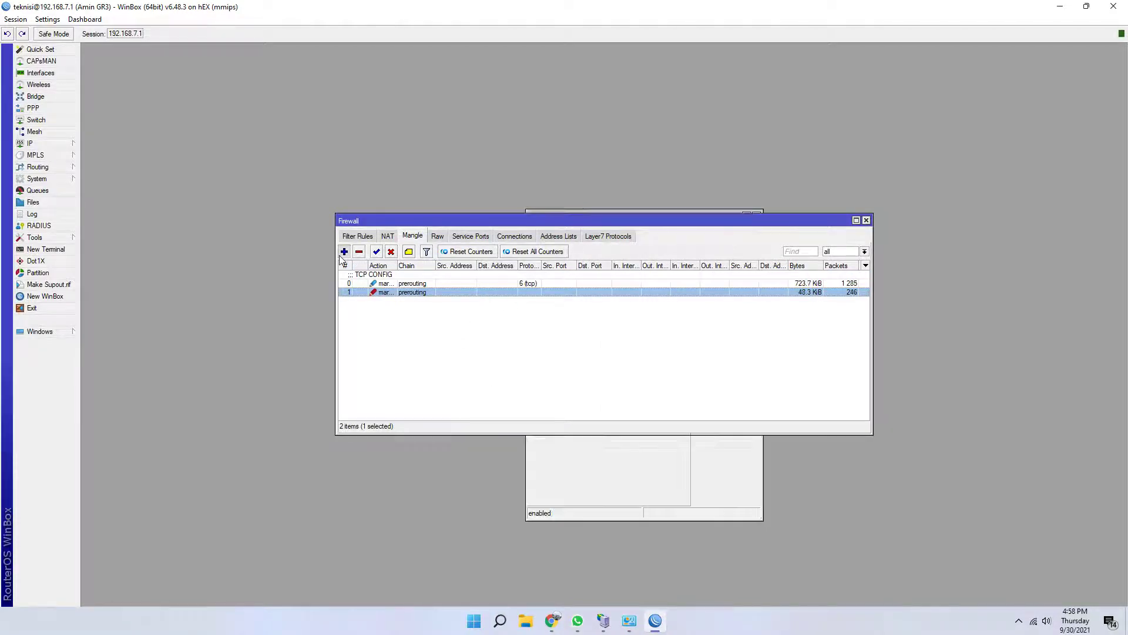
{"action": "left_click", "coordinate": [548, 233]}
{"action": "left_click", "coordinate": [673, 296]}
{"action": "left_click", "coordinate": [670, 294]}
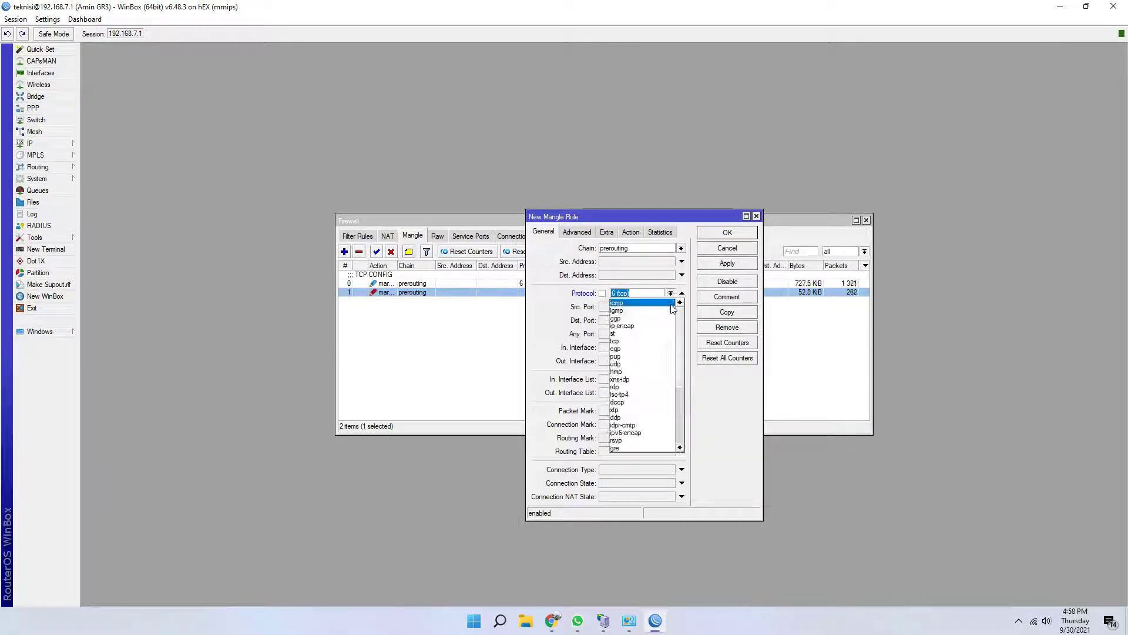
{"action": "left_click", "coordinate": [643, 364]}
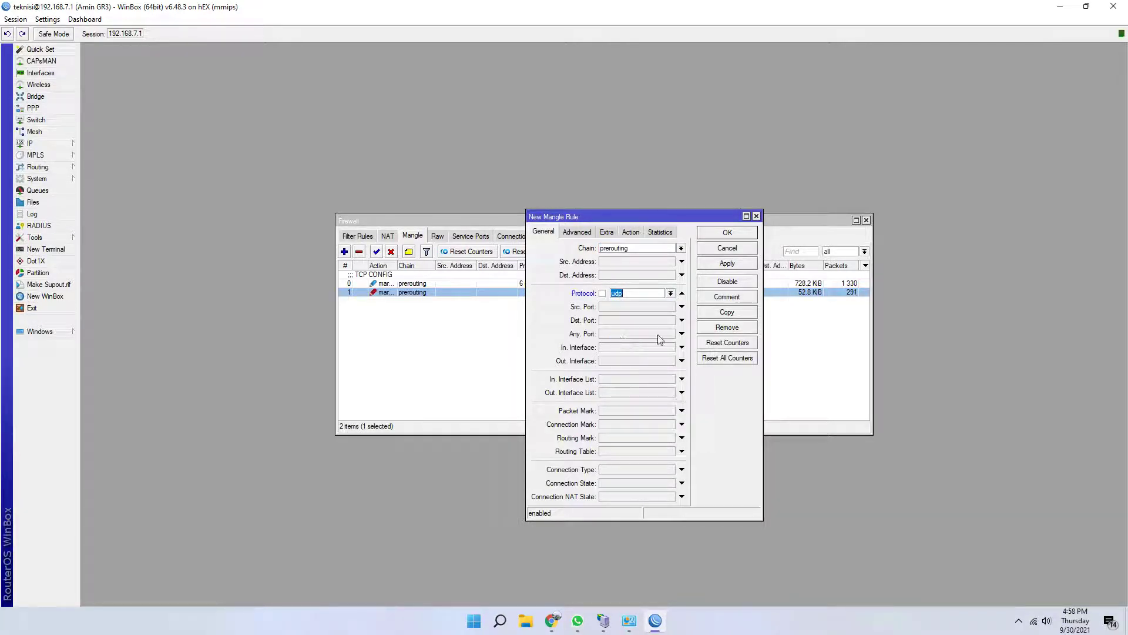
Set the UDP rule's action to mark connection with the new connection mark UDP, and apply it
{"action": "left_click", "coordinate": [627, 235]}
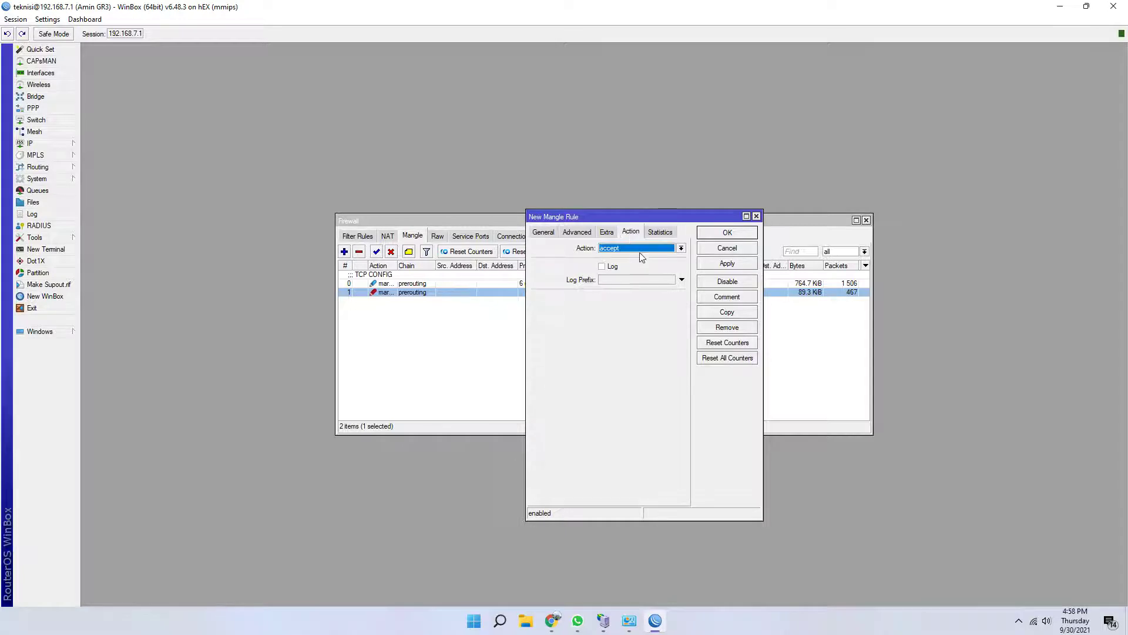
{"action": "left_click", "coordinate": [639, 248]}
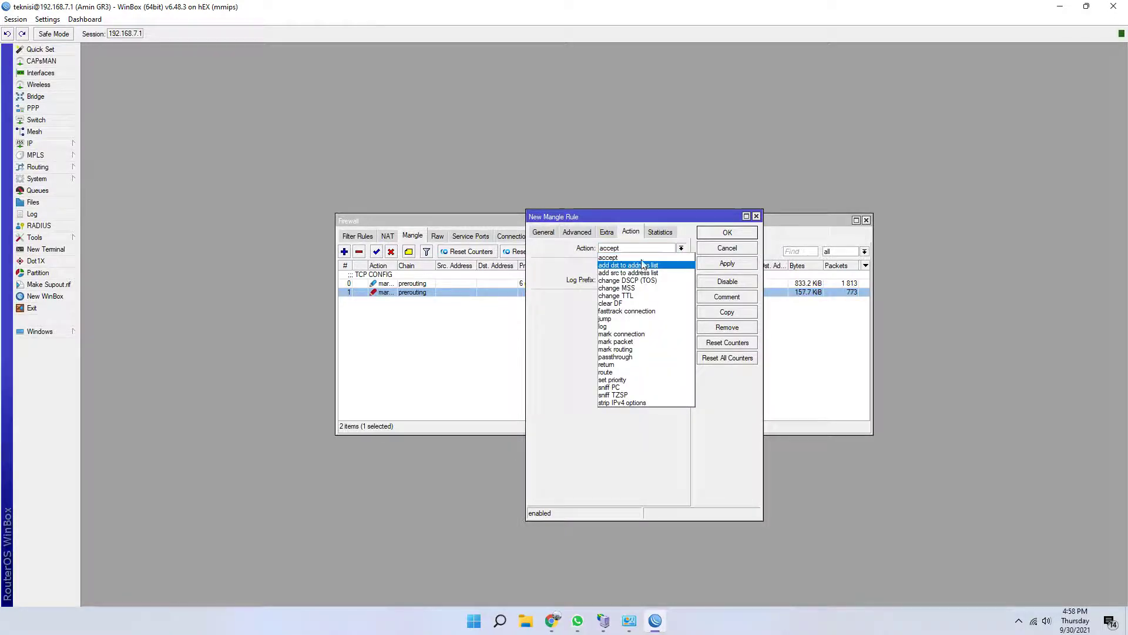
{"action": "left_click", "coordinate": [644, 334]}
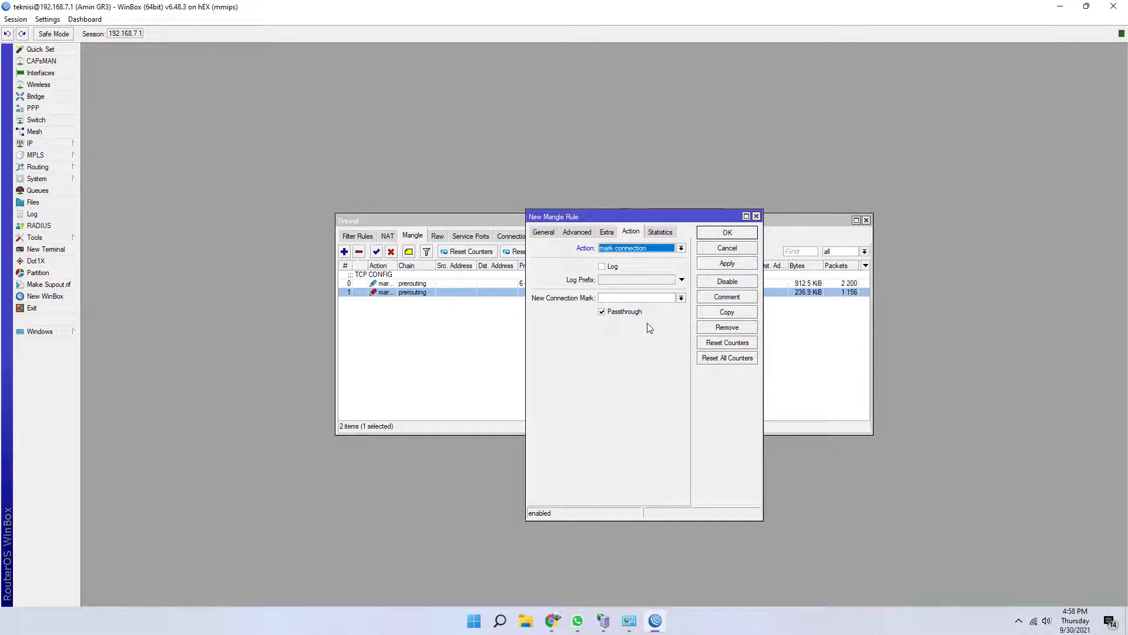
{"action": "left_click", "coordinate": [647, 299]}
{"action": "type", "text": "UDP"}
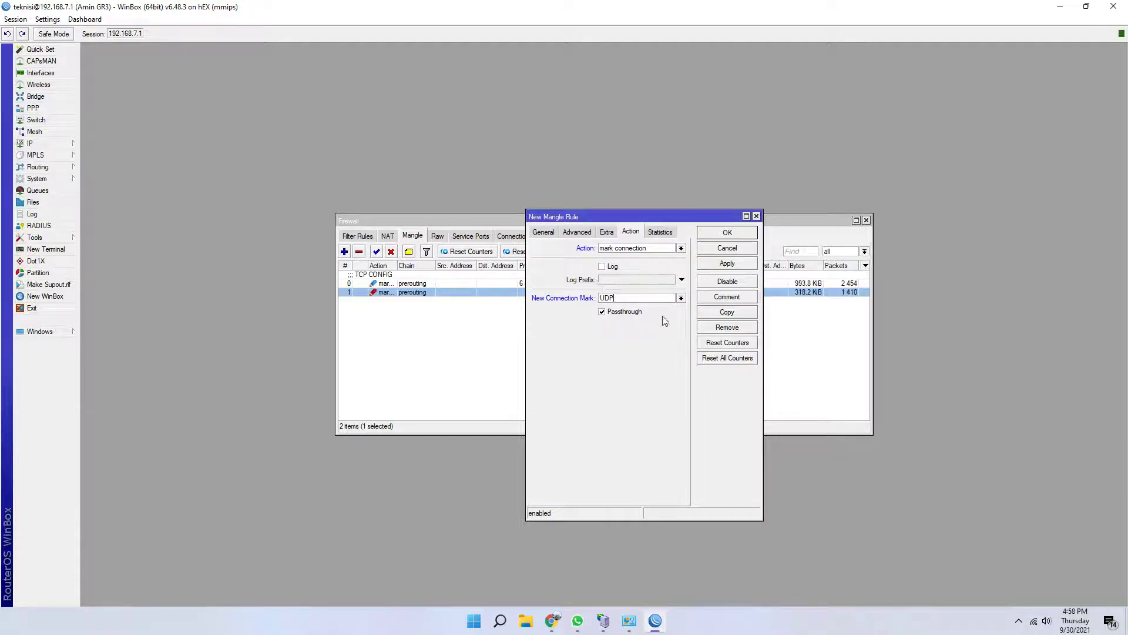
{"action": "left_click", "coordinate": [722, 266]}
Add the comment UDP CONFIG to the UDP connection-marking rule and apply it
{"action": "left_click", "coordinate": [732, 297]}
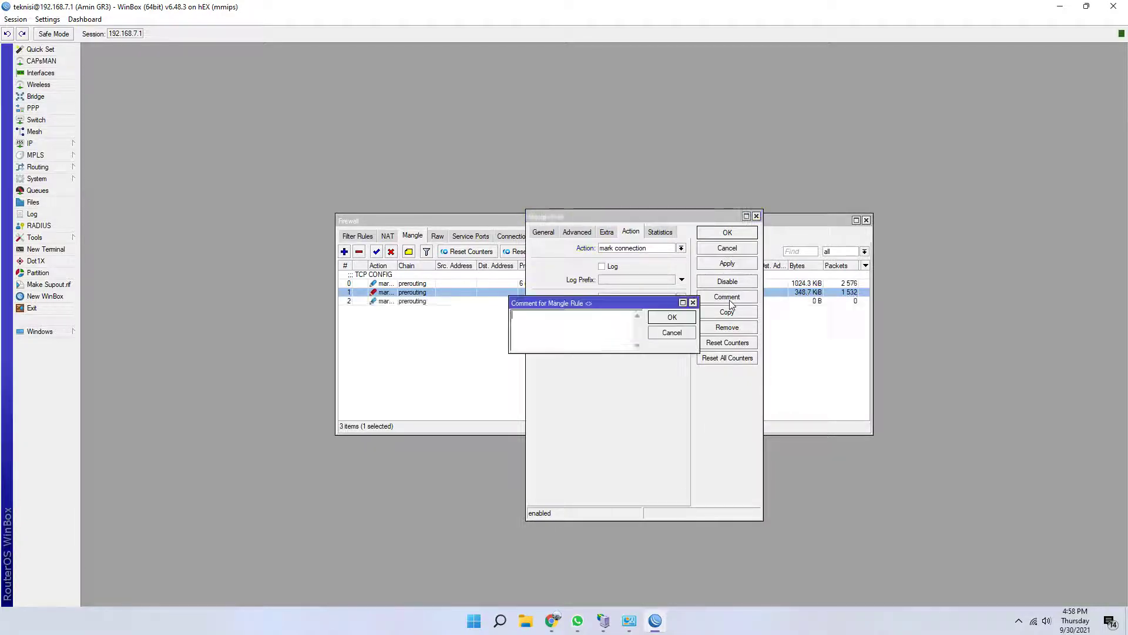
{"action": "type", "text": "UDP CONFIG"}
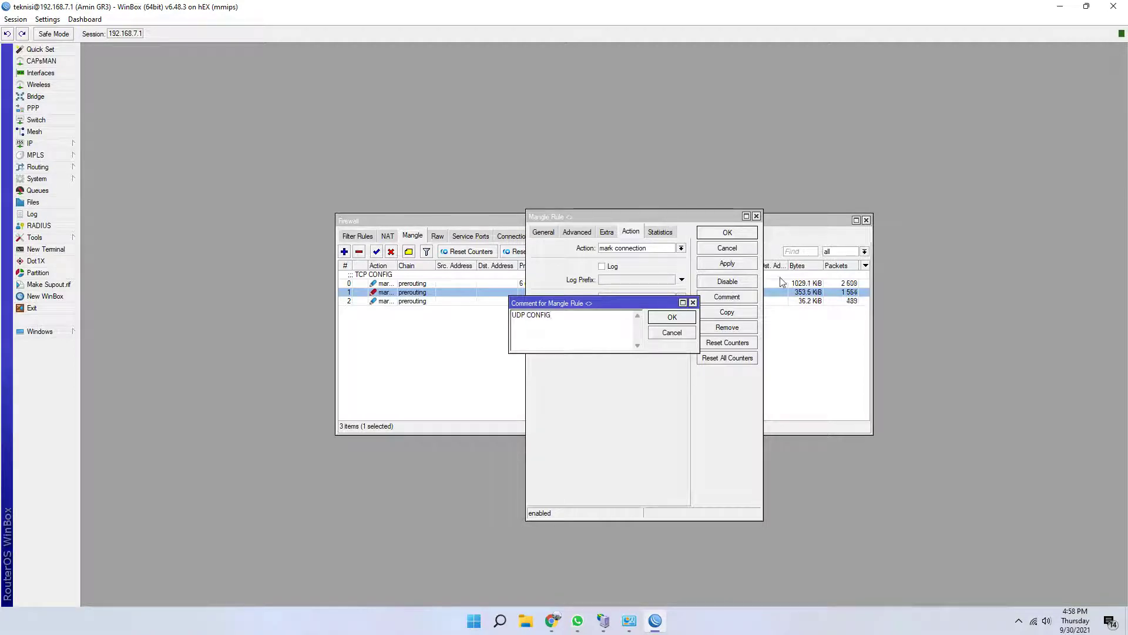
{"action": "left_click", "coordinate": [668, 318]}
{"action": "left_click", "coordinate": [728, 263]}
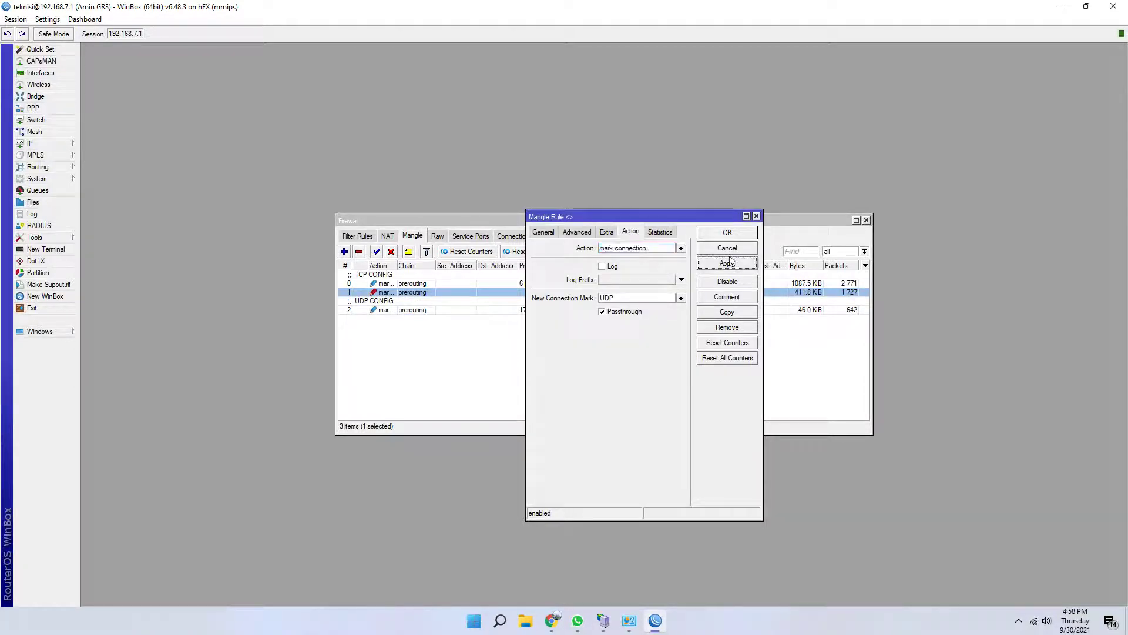
Close the UDP connection-marking rule and start a new prerouting mangle rule that matches the UDP connection mark
{"action": "left_click", "coordinate": [732, 234]}
{"action": "left_click", "coordinate": [393, 312]}
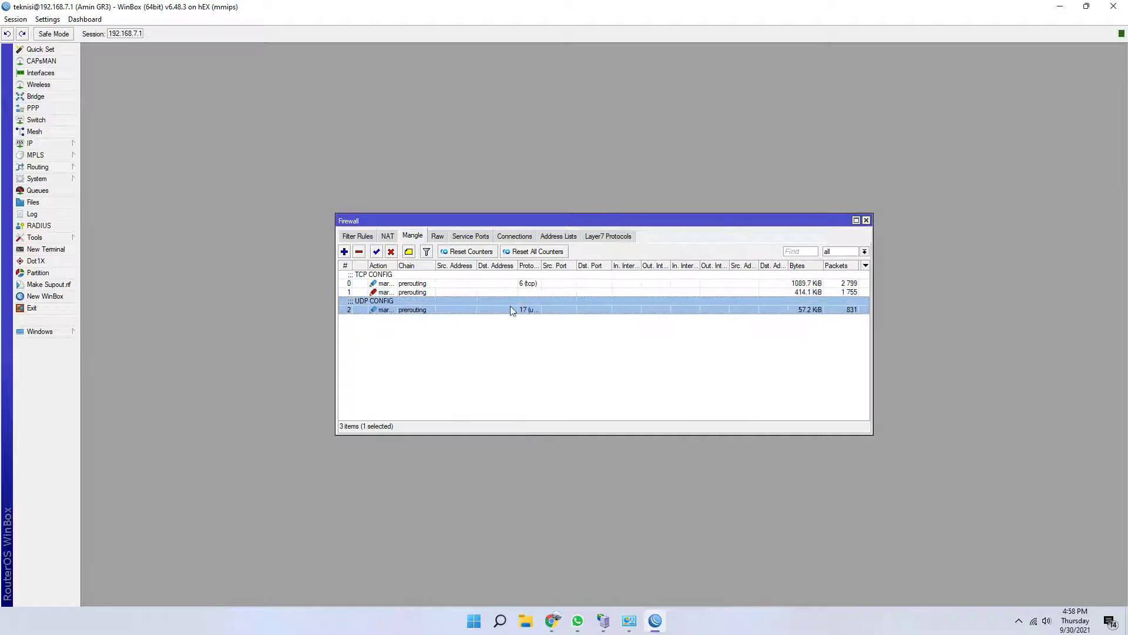
{"action": "left_click", "coordinate": [345, 252]}
{"action": "left_click", "coordinate": [544, 234]}
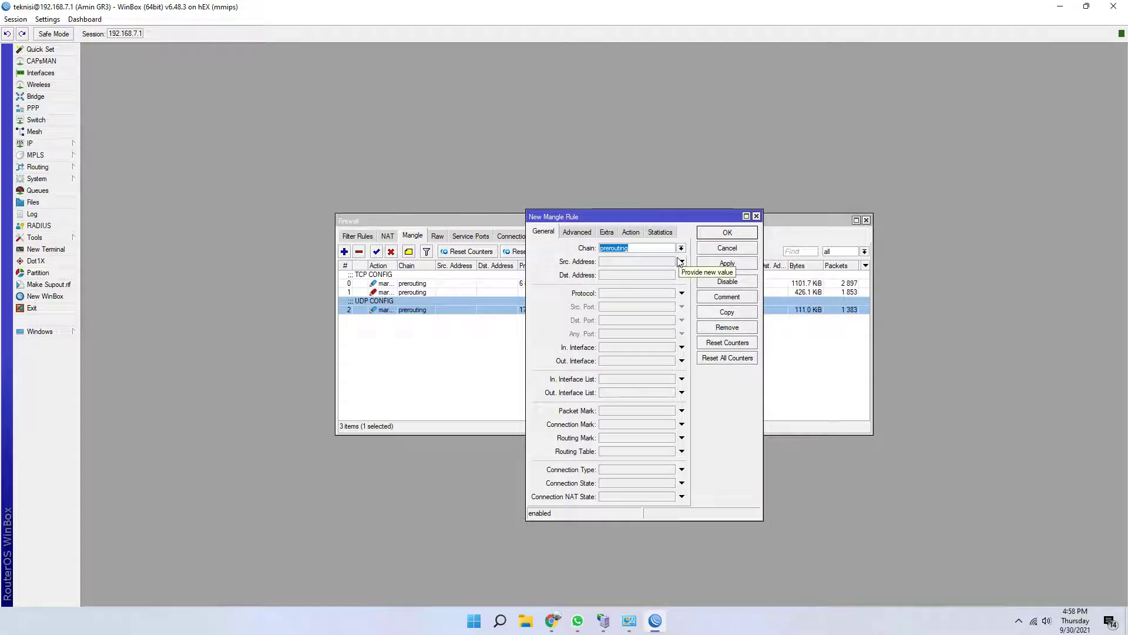
{"action": "left_click", "coordinate": [647, 424]}
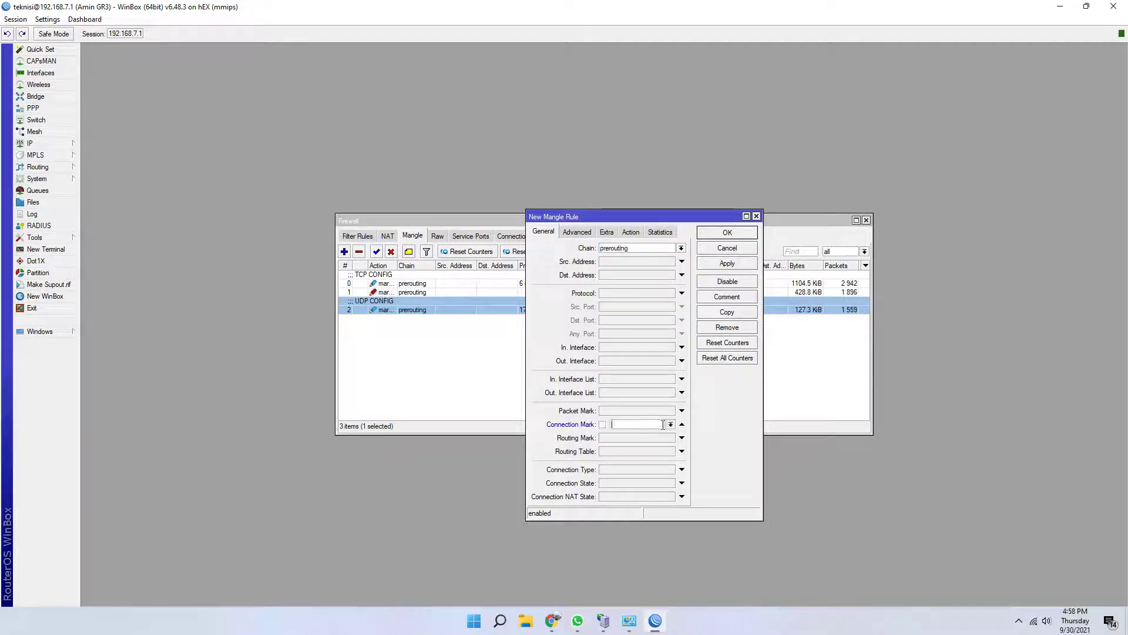
{"action": "left_click", "coordinate": [671, 425]}
{"action": "left_click", "coordinate": [654, 441]}
Set the new rule's action to mark packet with the new packet mark UDP-CONFIG, and save the rule
{"action": "left_click", "coordinate": [631, 232]}
{"action": "left_click", "coordinate": [680, 248]}
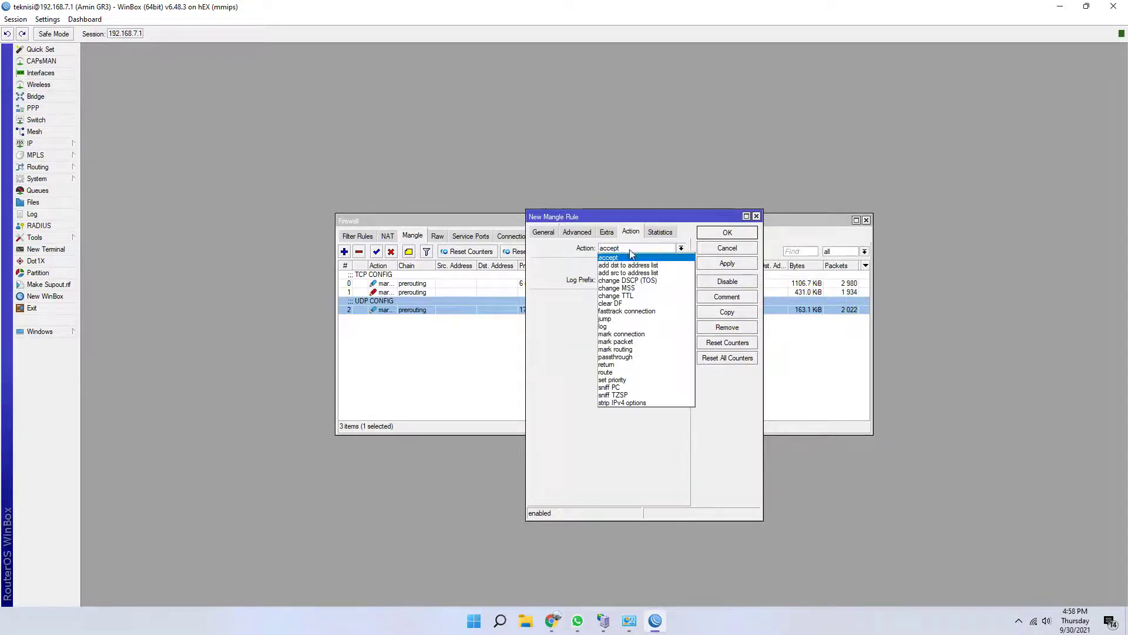
{"action": "left_click", "coordinate": [640, 341]}
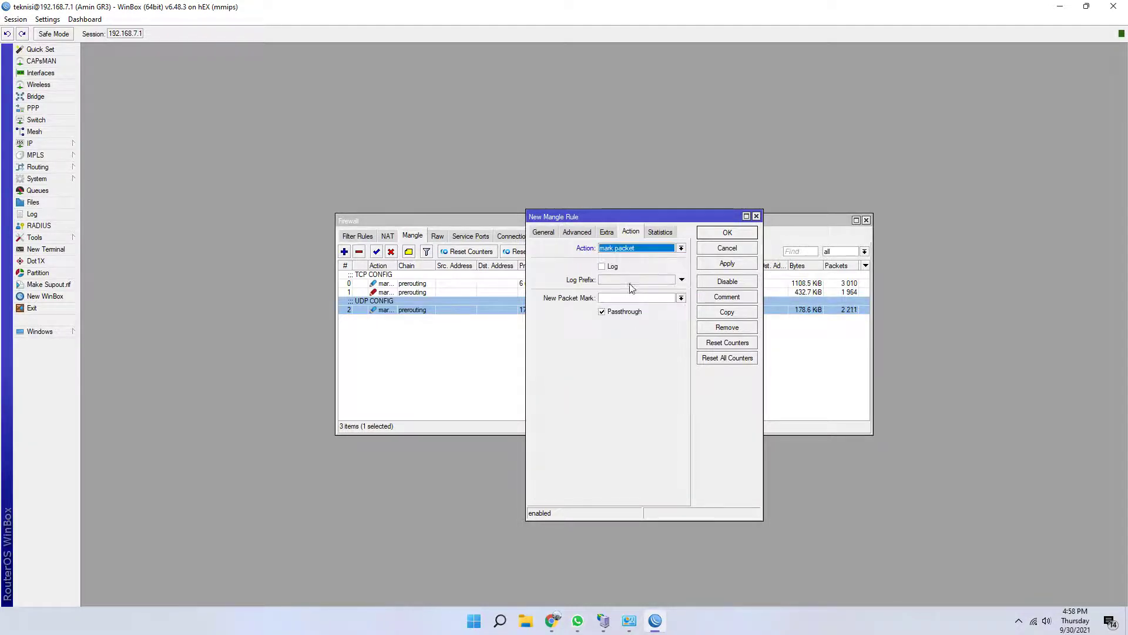
{"action": "left_click", "coordinate": [663, 297]}
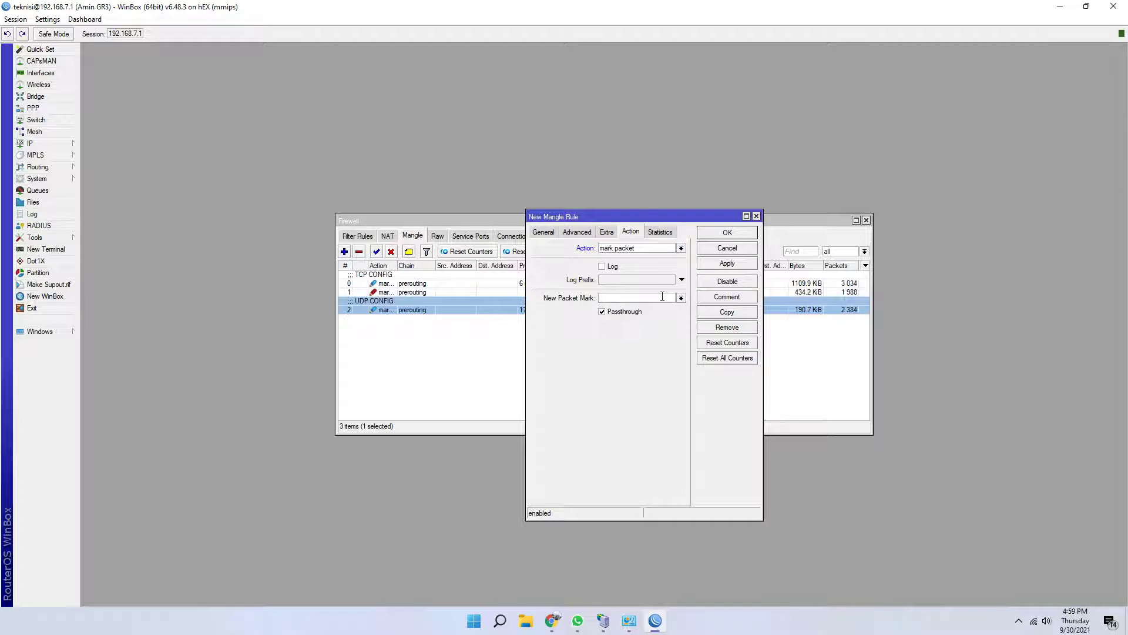
{"action": "type", "text": "UDP-CONFIG"}
{"action": "left_click_drag", "start_coordinate": [1017, 514], "coordinate": [1127, 503]}
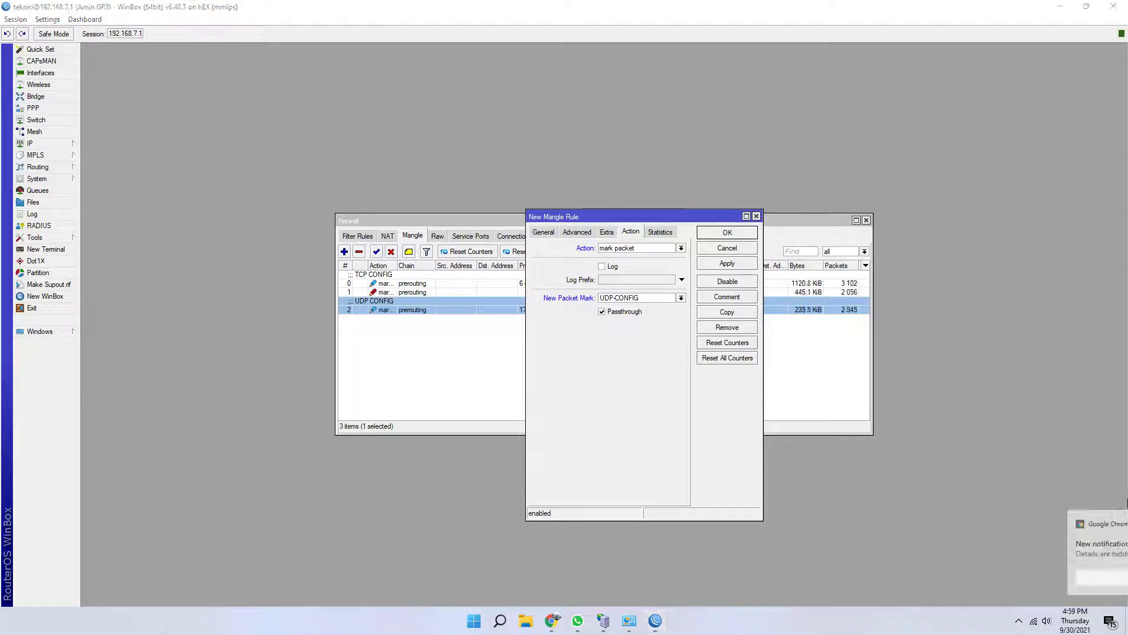
{"action": "left_click", "coordinate": [727, 264]}
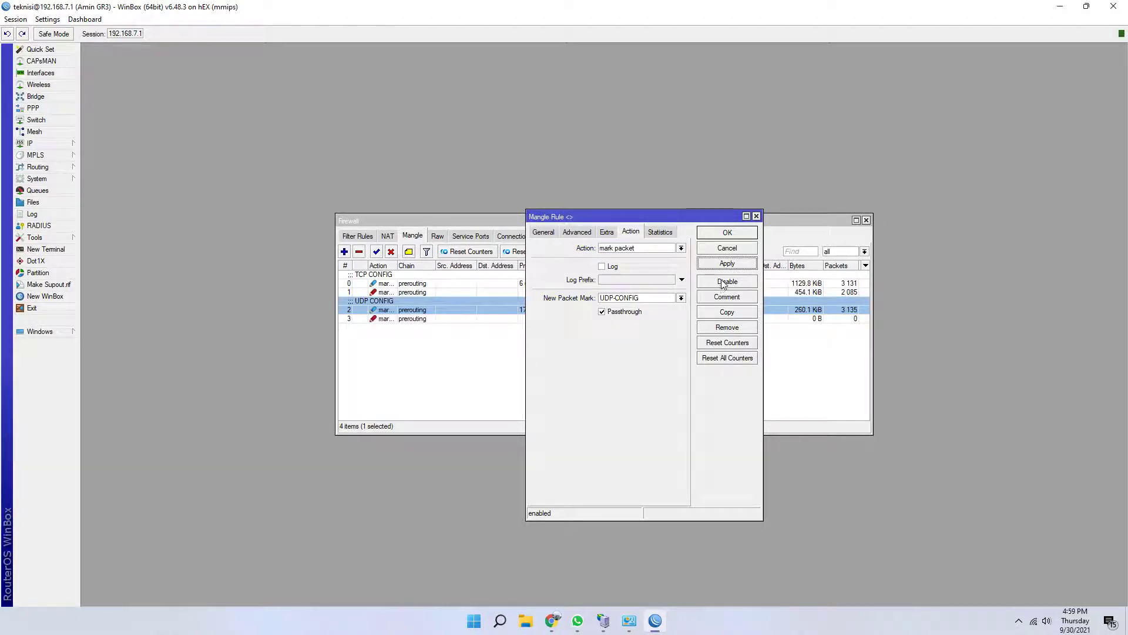
{"action": "left_click", "coordinate": [725, 233]}
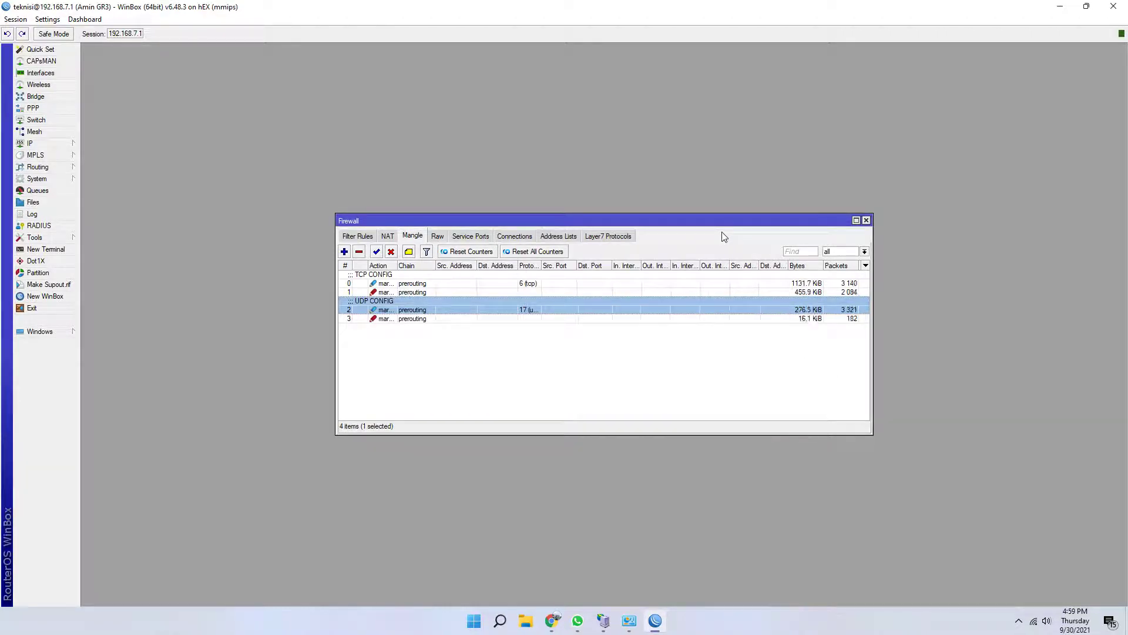
Start another mangle rule on the prerouting chain with the protocol set to icmp
{"action": "left_click", "coordinate": [526, 319]}
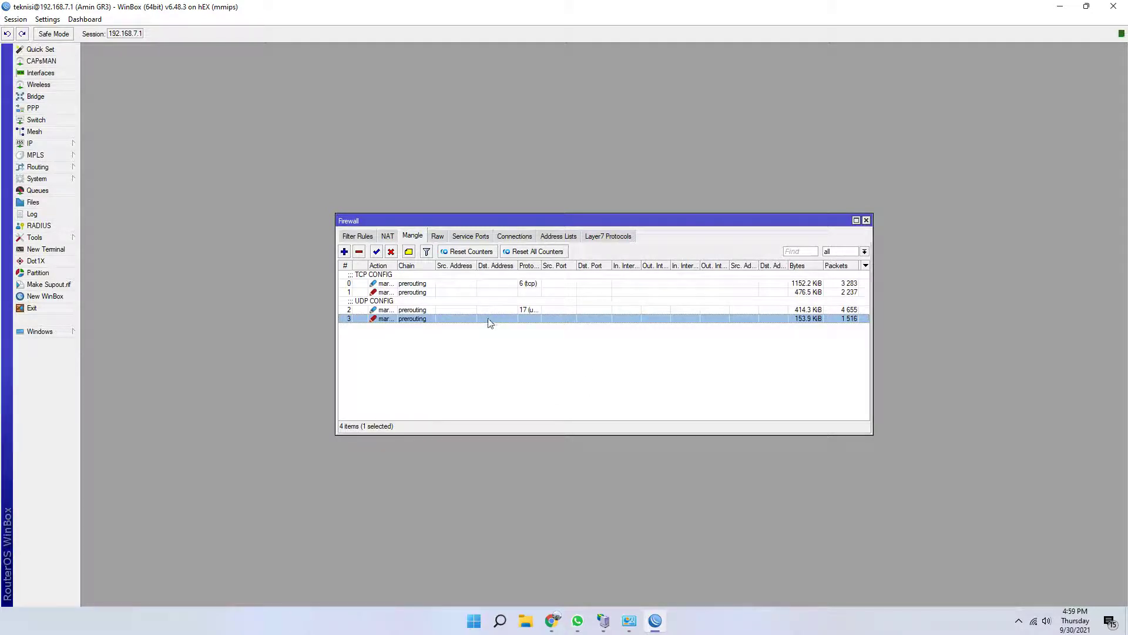
{"action": "left_click", "coordinate": [345, 252]}
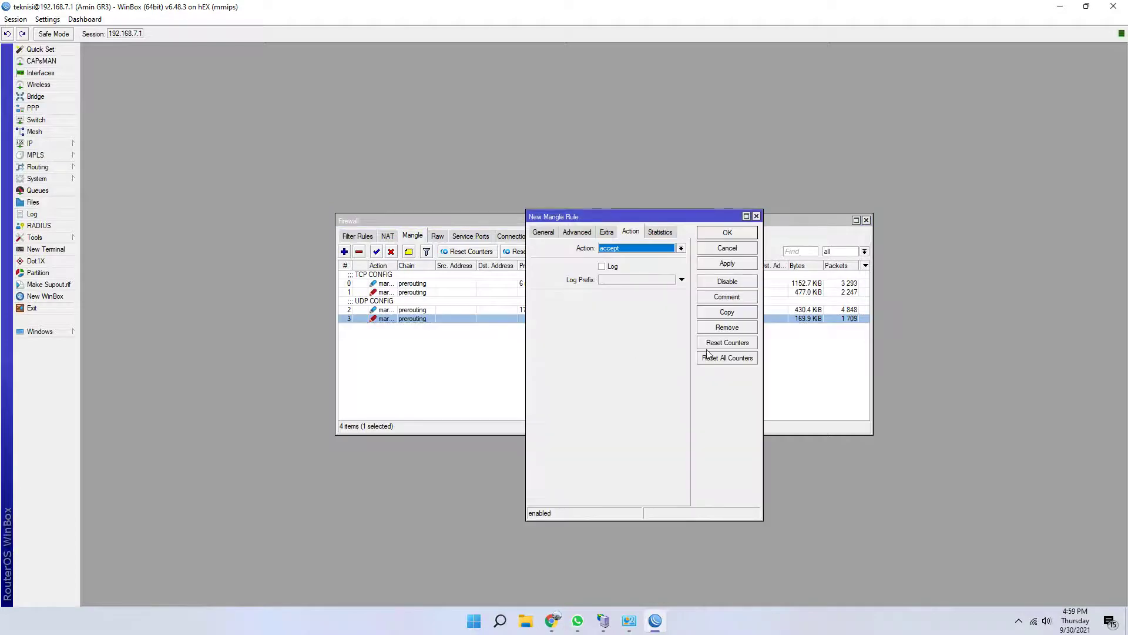
{"action": "left_click", "coordinate": [544, 235]}
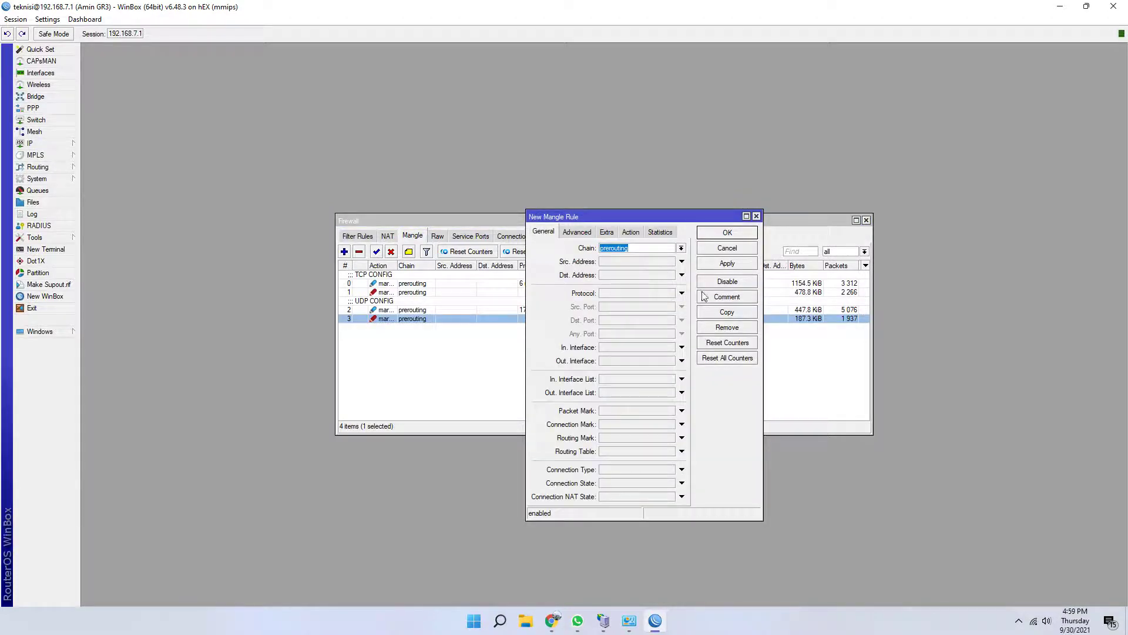
{"action": "left_click", "coordinate": [668, 293]}
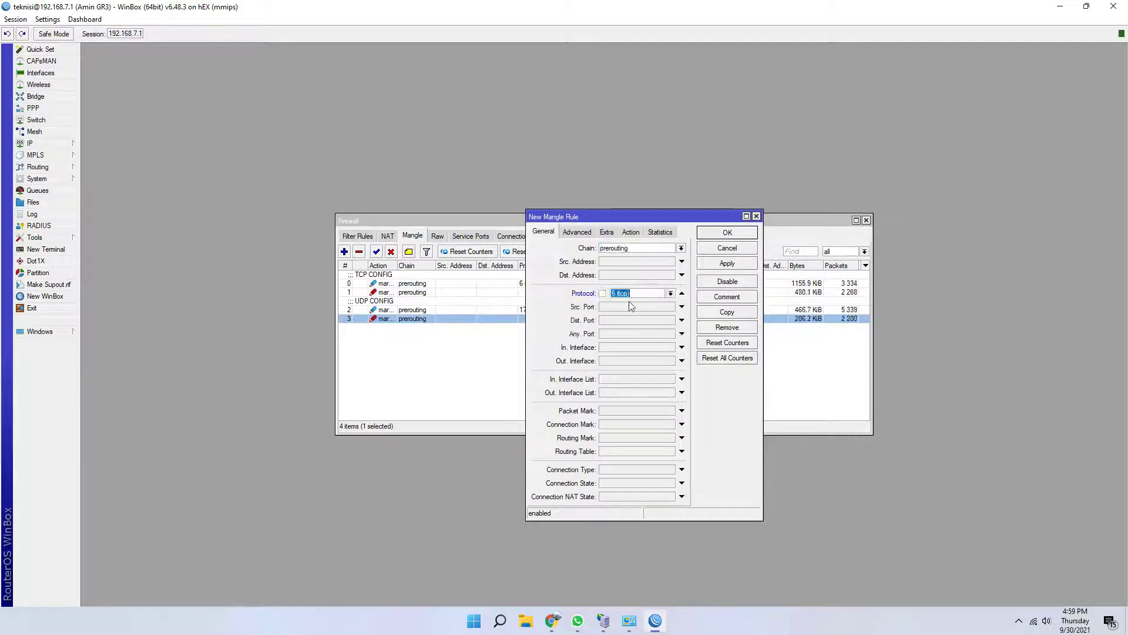
{"action": "left_click", "coordinate": [670, 293]}
{"action": "left_click", "coordinate": [659, 304]}
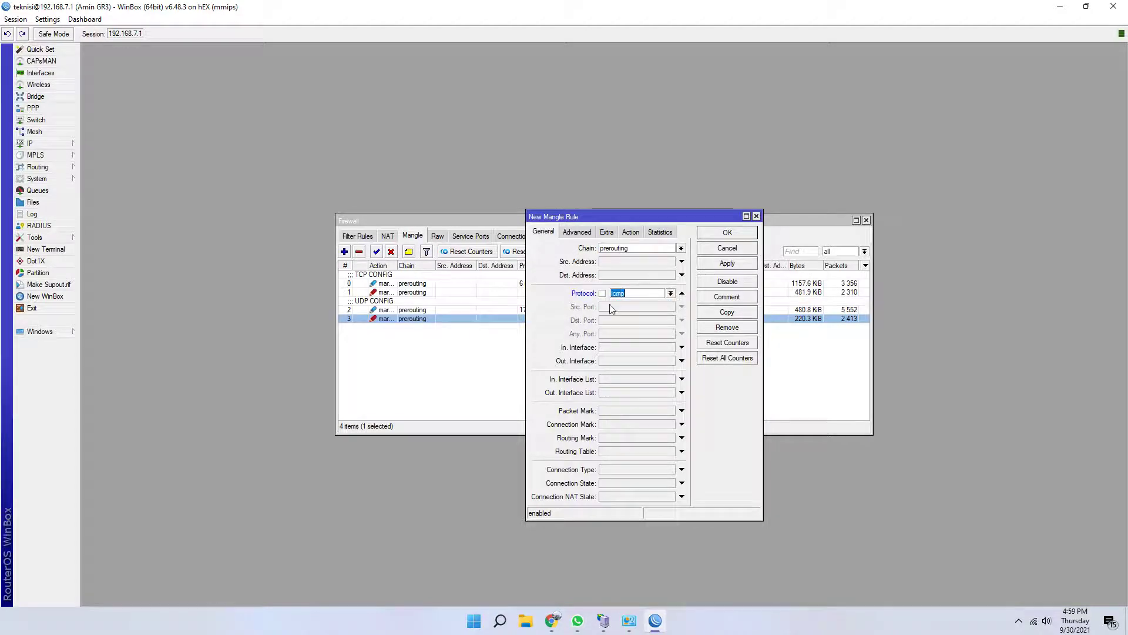
Set the ICMP rule's action to mark connection with the new connection mark TCP, and apply it
{"action": "left_click", "coordinate": [631, 231]}
{"action": "left_click", "coordinate": [633, 248]}
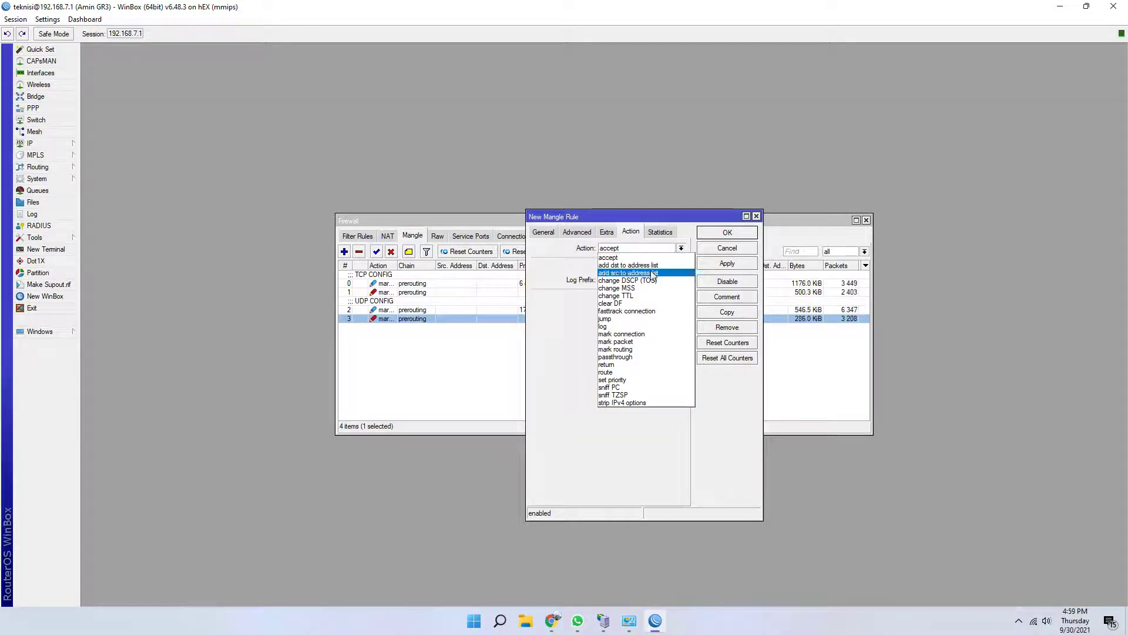
{"action": "left_click", "coordinate": [657, 334]}
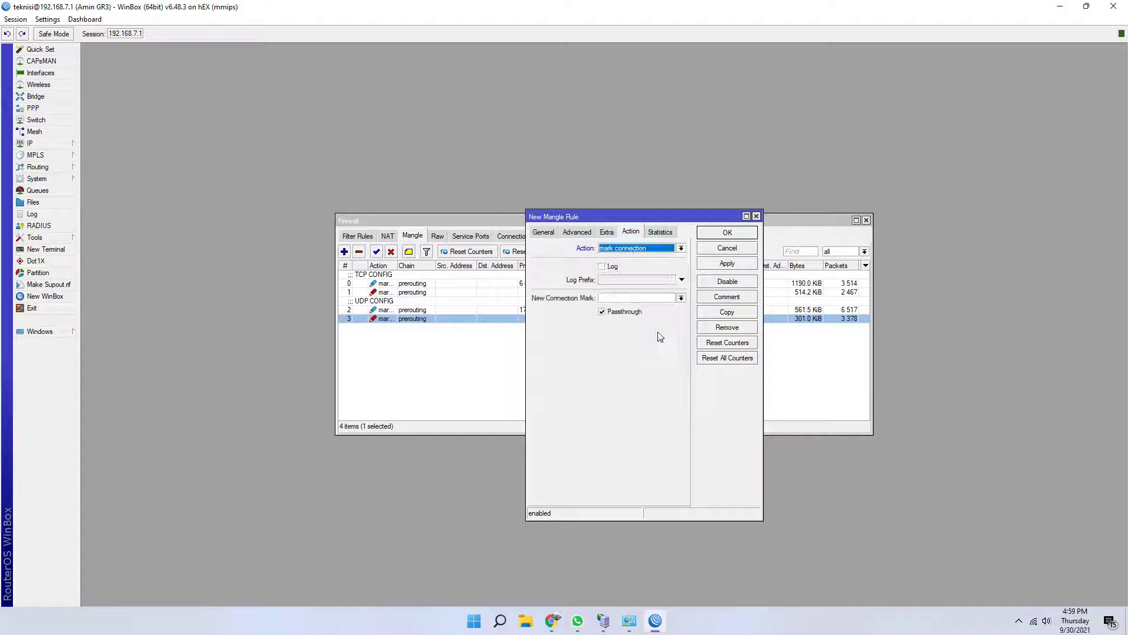
{"action": "left_click", "coordinate": [632, 299]}
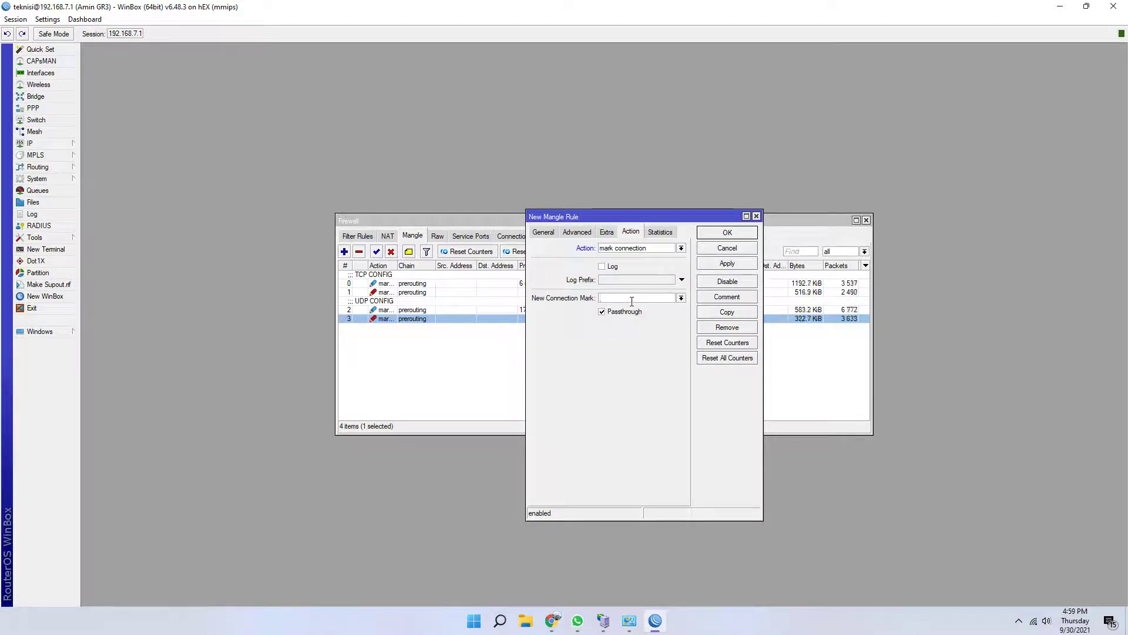
{"action": "type", "text": "TCP"}
{"action": "left_click", "coordinate": [734, 266]}
Add the comment TCP CONFIG to the ICMP connection-marking rule and save it
{"action": "left_click", "coordinate": [733, 297]}
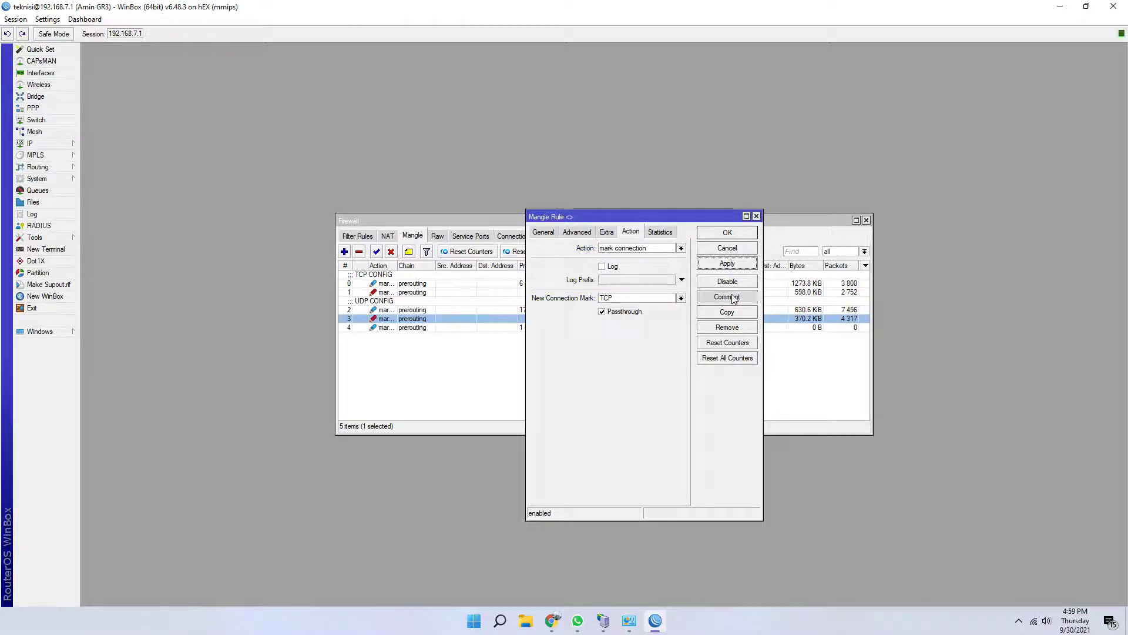
{"action": "type", "text": "TCP "}
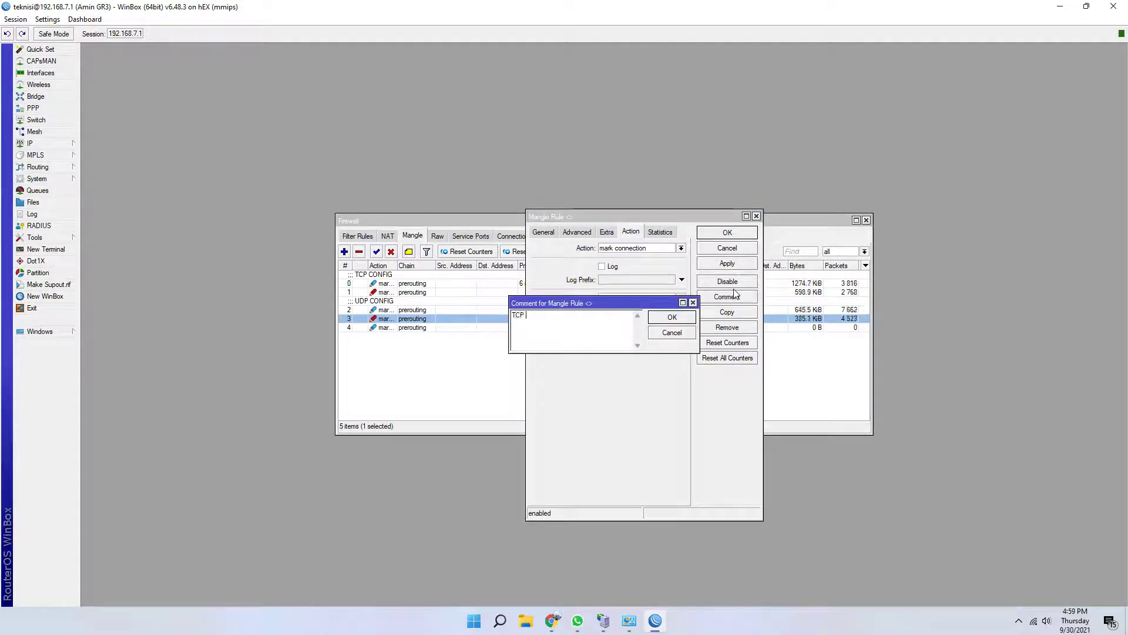
{"action": "type", "text": "CONFIG"}
{"action": "left_click", "coordinate": [671, 319]}
{"action": "left_click", "coordinate": [727, 262]}
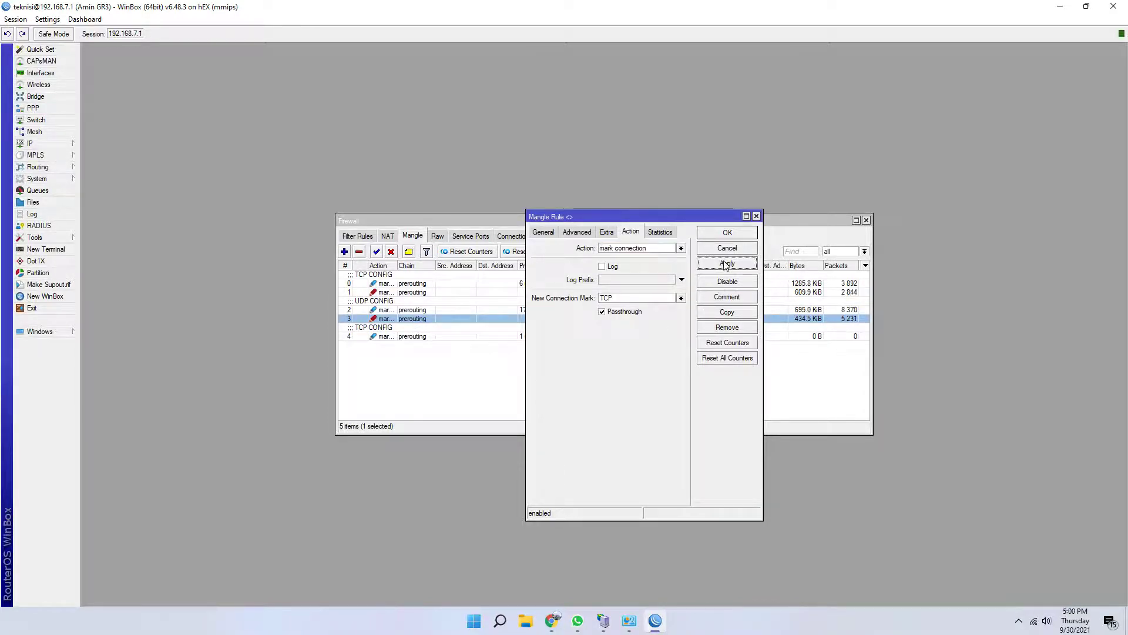
{"action": "left_click", "coordinate": [730, 232]}
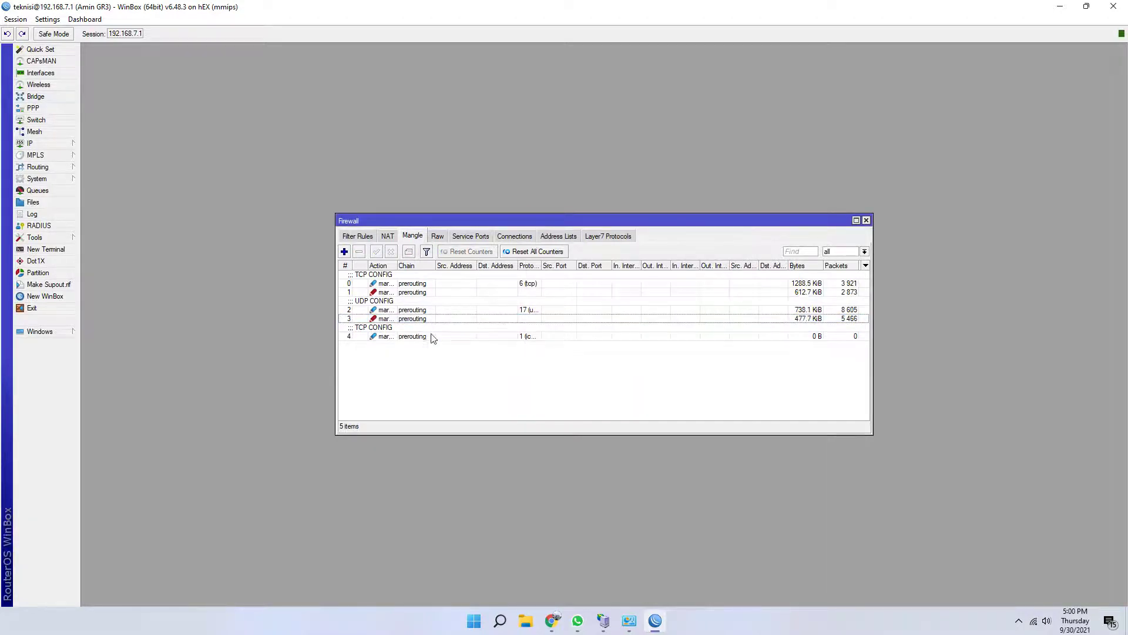
Start a new prerouting mangle rule that matches the connection mark TCP
{"action": "left_click", "coordinate": [433, 336]}
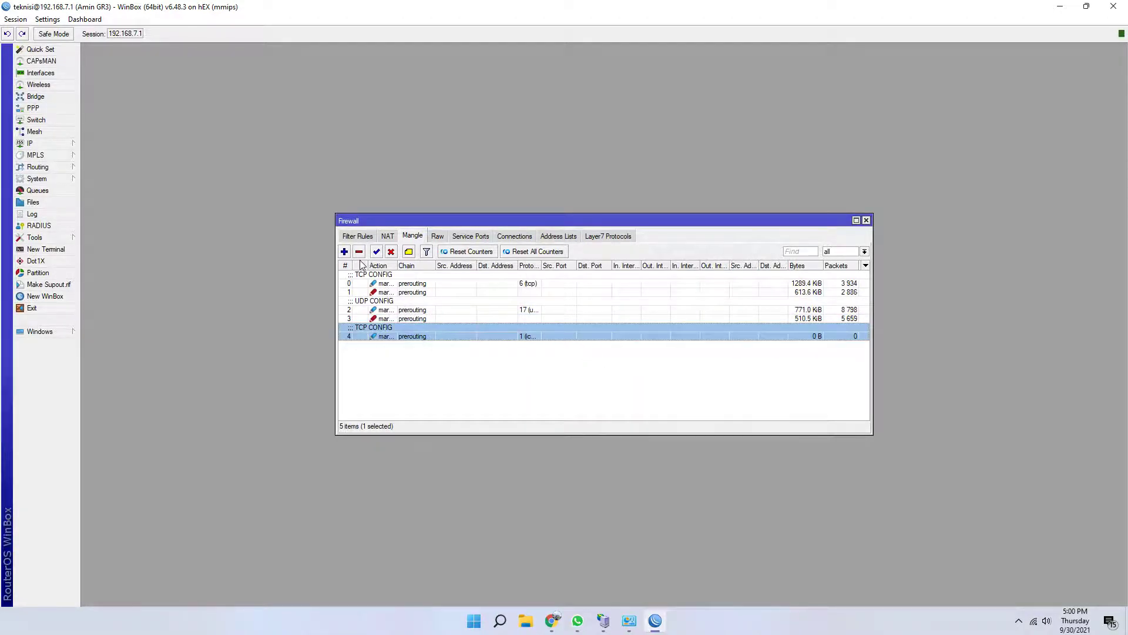
{"action": "left_click", "coordinate": [345, 251]}
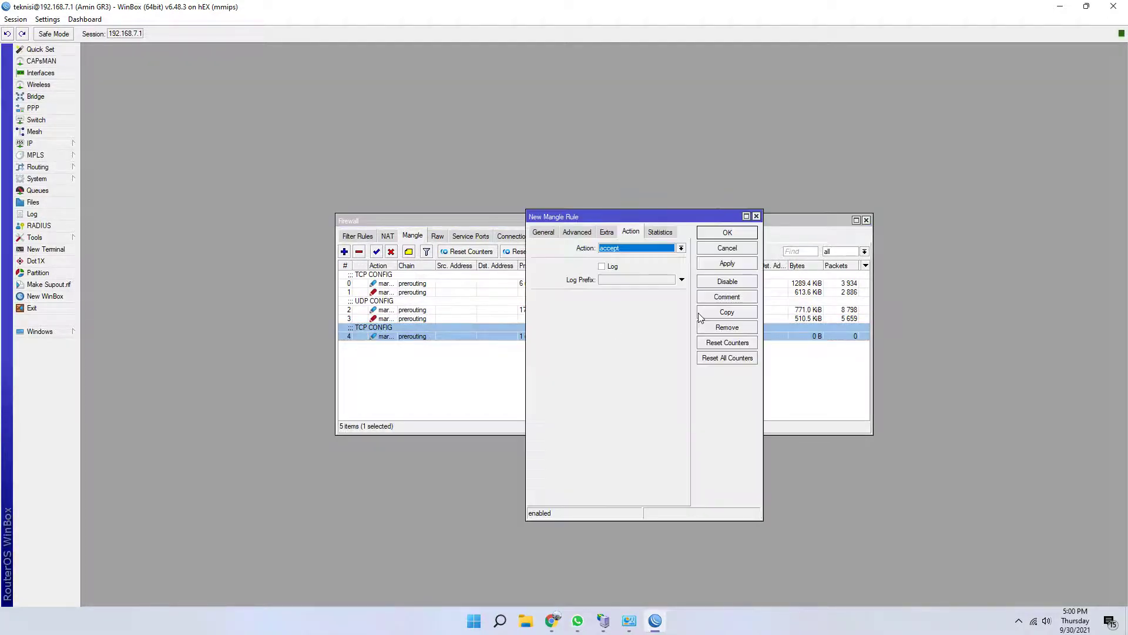
{"action": "left_click", "coordinate": [535, 233]}
{"action": "left_click", "coordinate": [671, 424]}
{"action": "left_click", "coordinate": [670, 424]}
{"action": "left_click", "coordinate": [646, 442]}
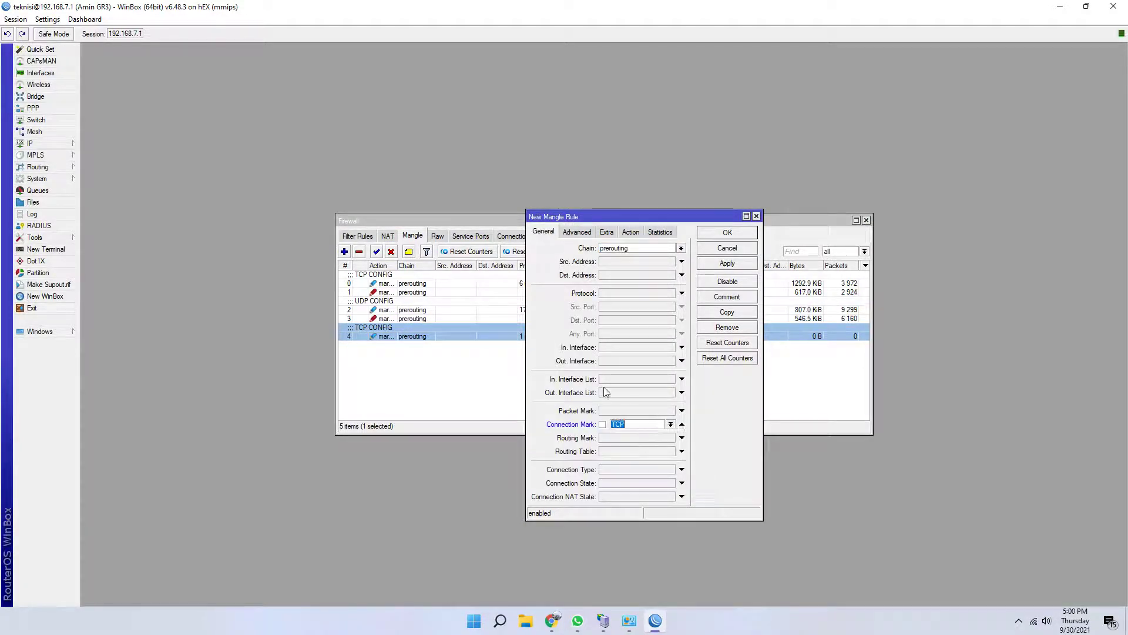
Set this rule's action to mark packet with the packet mark TCP-CONFIG, and save the rule
{"action": "left_click", "coordinate": [630, 232]}
{"action": "left_click", "coordinate": [633, 248]}
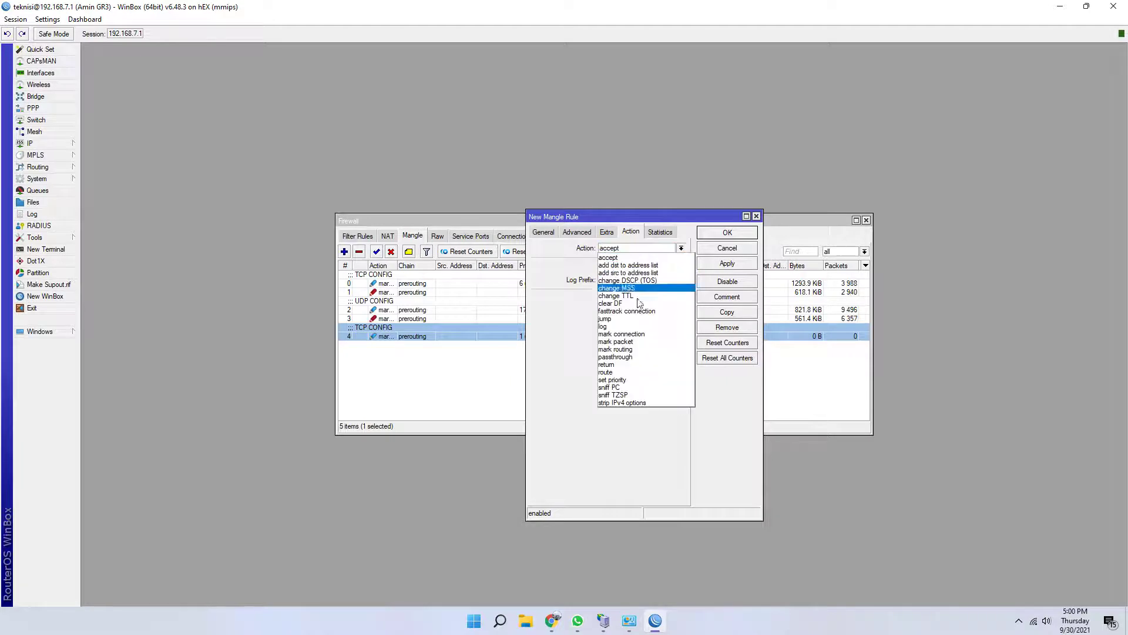
{"action": "left_click", "coordinate": [643, 343]}
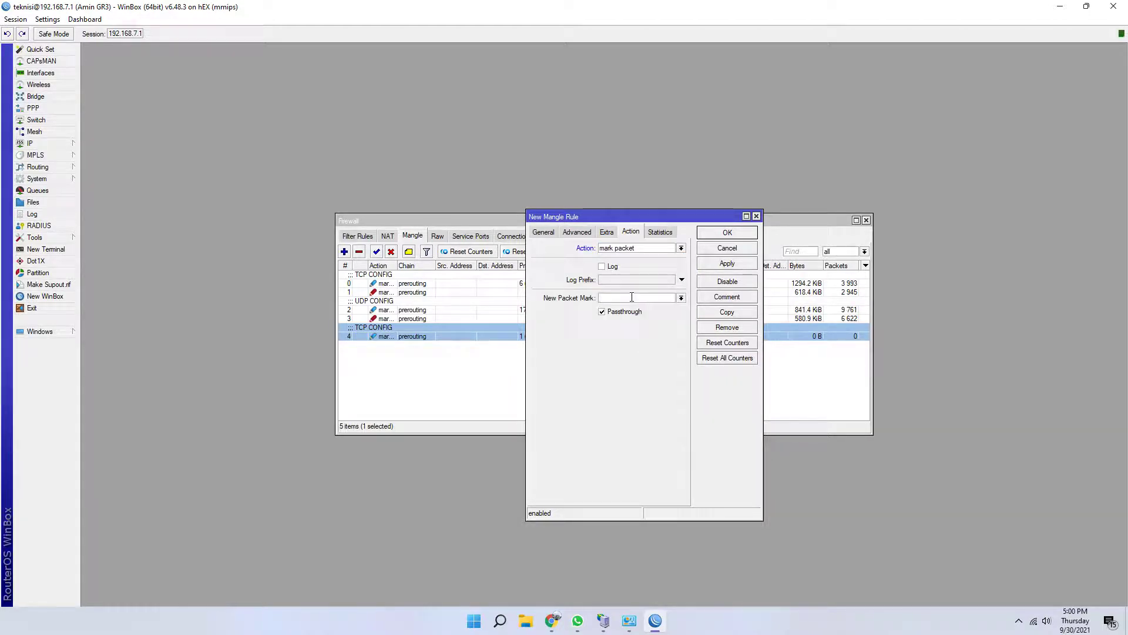
{"action": "key", "text": "BackSpace"}
{"action": "key", "text": "BackSpace"}
{"action": "key", "text": "BackSpace"}
{"action": "type", "text": "TCP-"}
{"action": "left_click", "coordinate": [712, 266]}
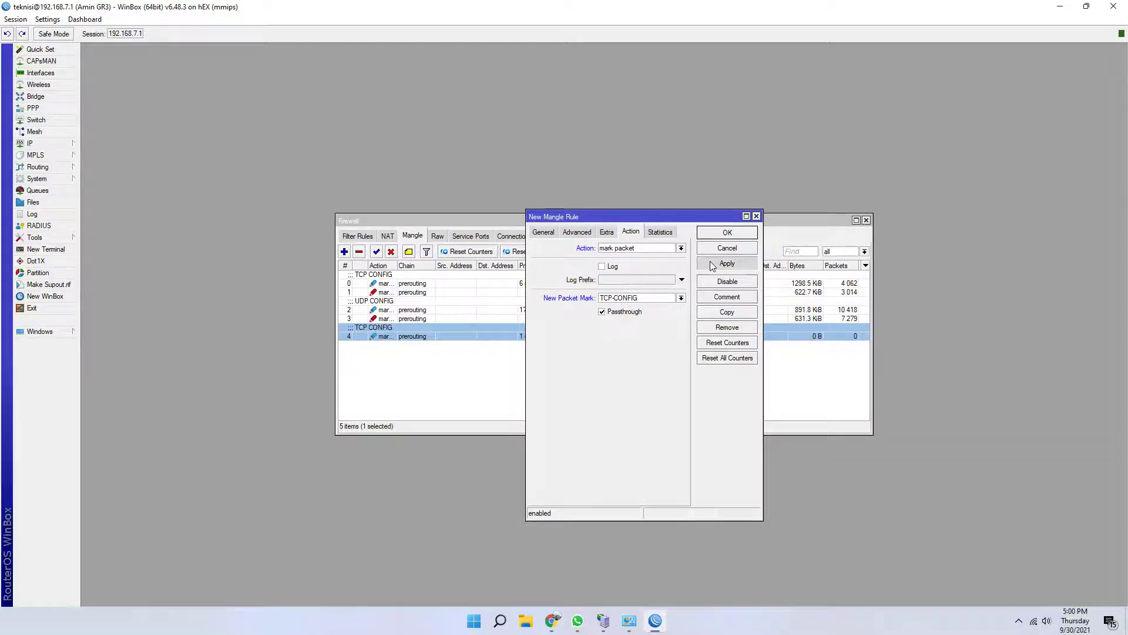
{"action": "left_click", "coordinate": [723, 234]}
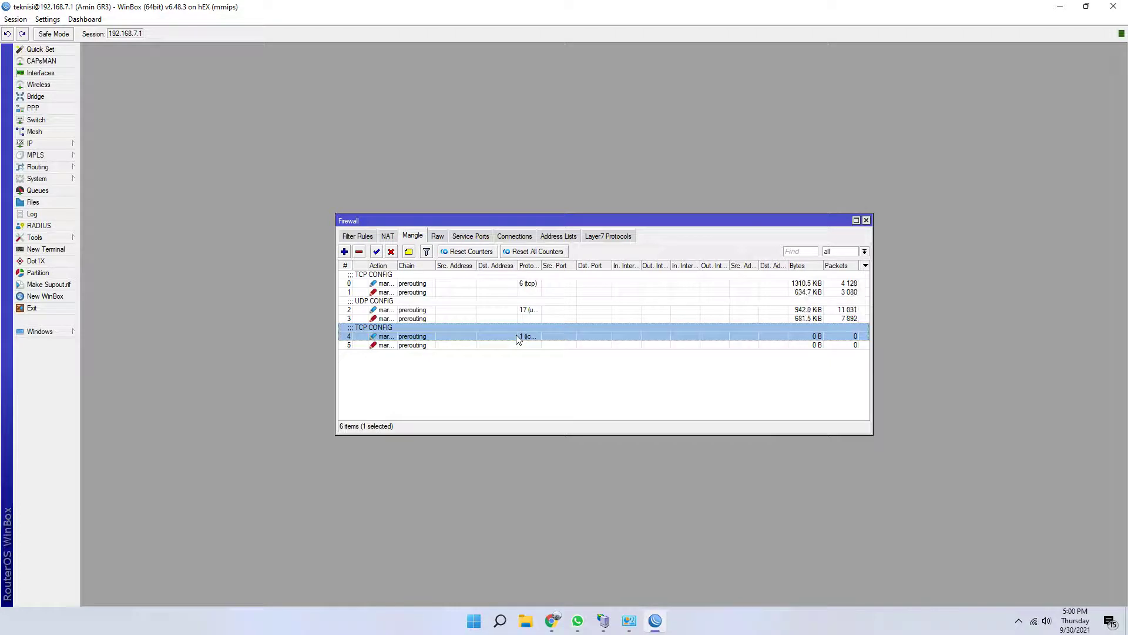
Change the comment of the ICMP connection-marking rule to ICMP CONFIG and save the rule
{"action": "left_click", "coordinate": [705, 310]}
{"action": "left_click", "coordinate": [540, 292]}
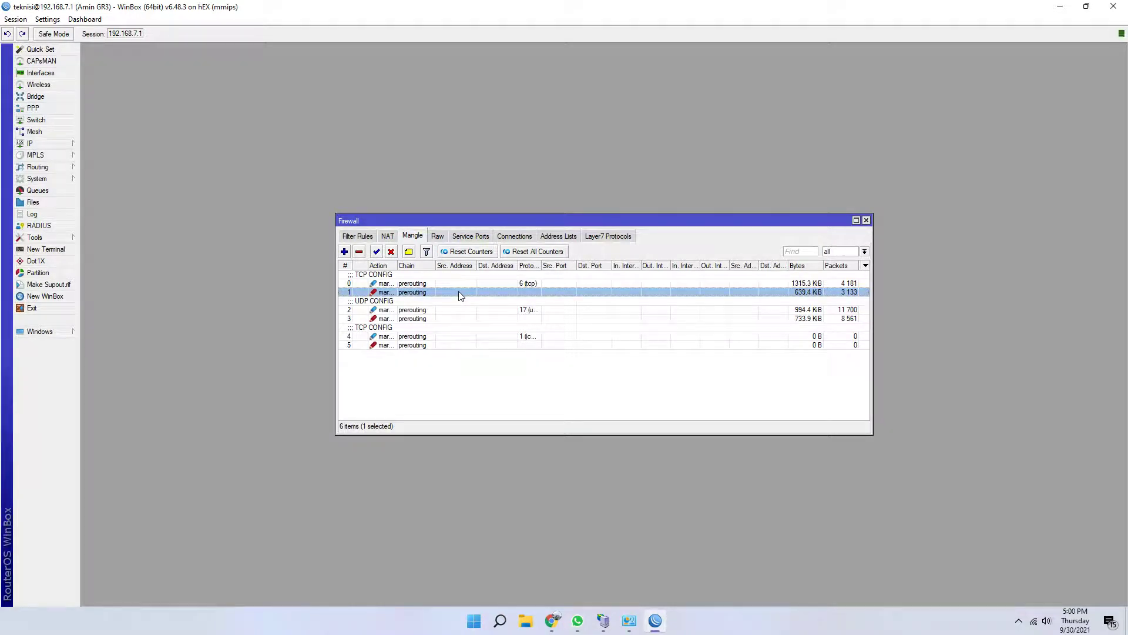
{"action": "double_click", "coordinate": [428, 328]}
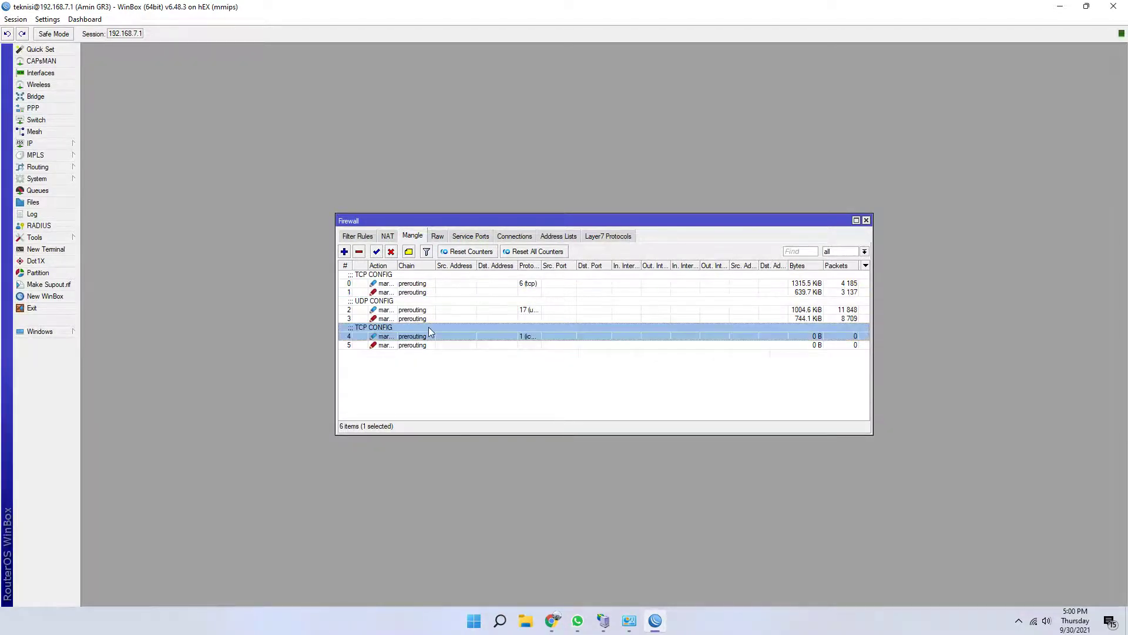
{"action": "left_click", "coordinate": [727, 296]}
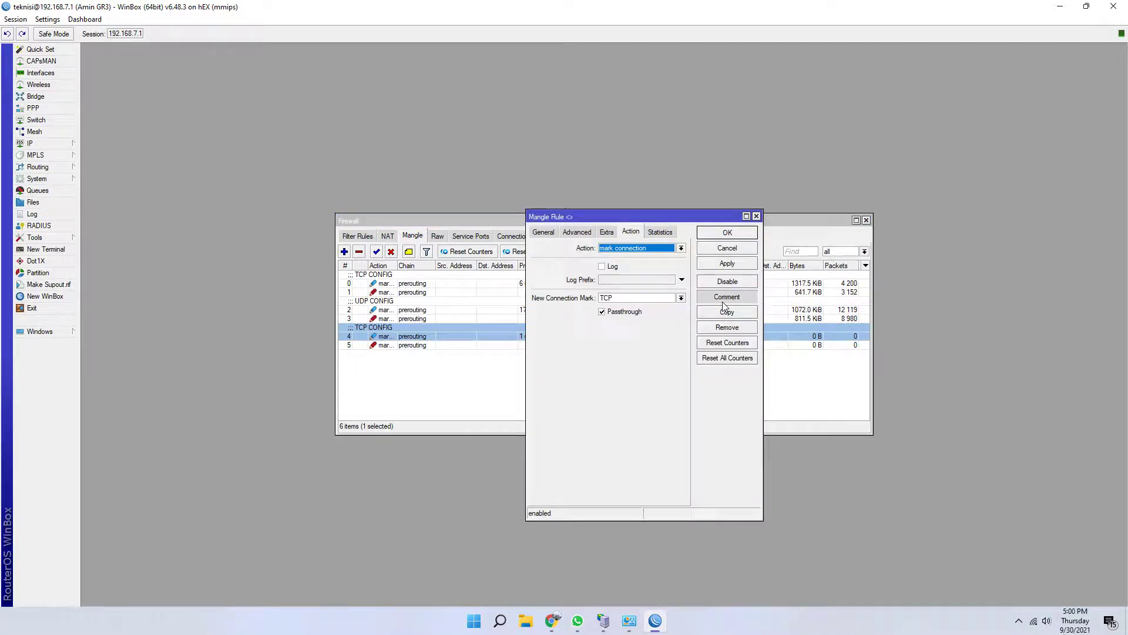
{"action": "key", "text": "Home"}
{"action": "key", "text": "Delete"}
{"action": "key", "text": "Delete"}
{"action": "key", "text": "Delete"}
{"action": "key", "text": "Delete"}
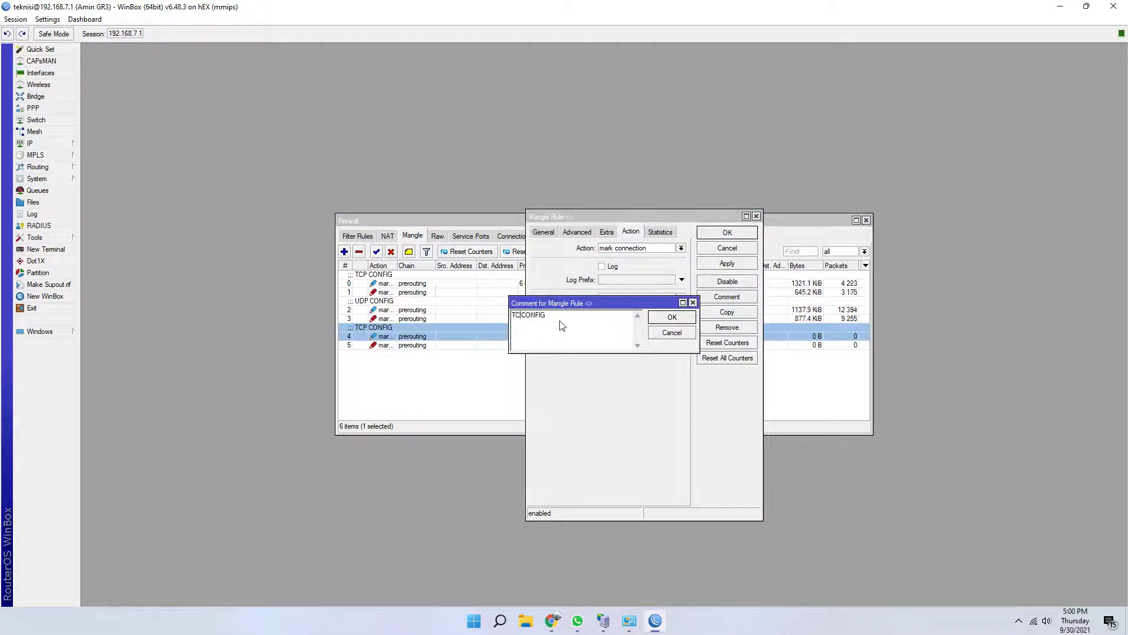
{"action": "type", "text": "ICMP"}
{"action": "left_click", "coordinate": [686, 317]}
{"action": "left_click", "coordinate": [745, 266]}
{"action": "left_click", "coordinate": [738, 236]}
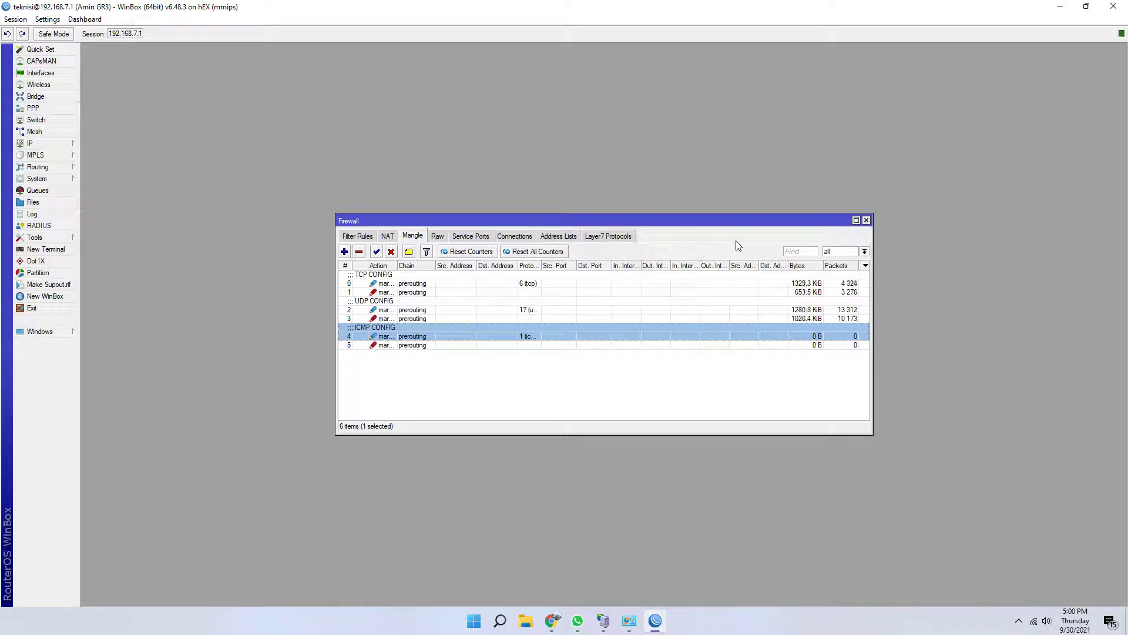
Open the router's queue list and arrange its window beneath the firewall mangle window
{"action": "left_click_drag", "start_coordinate": [737, 221], "coordinate": [742, 169]}
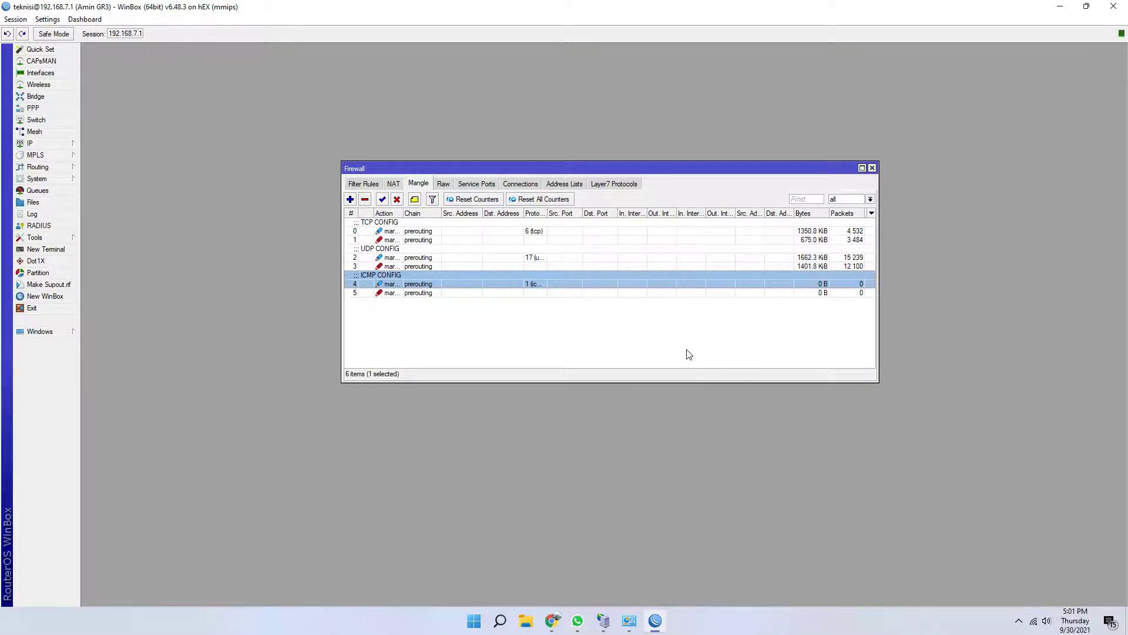
{"action": "left_click", "coordinate": [66, 194]}
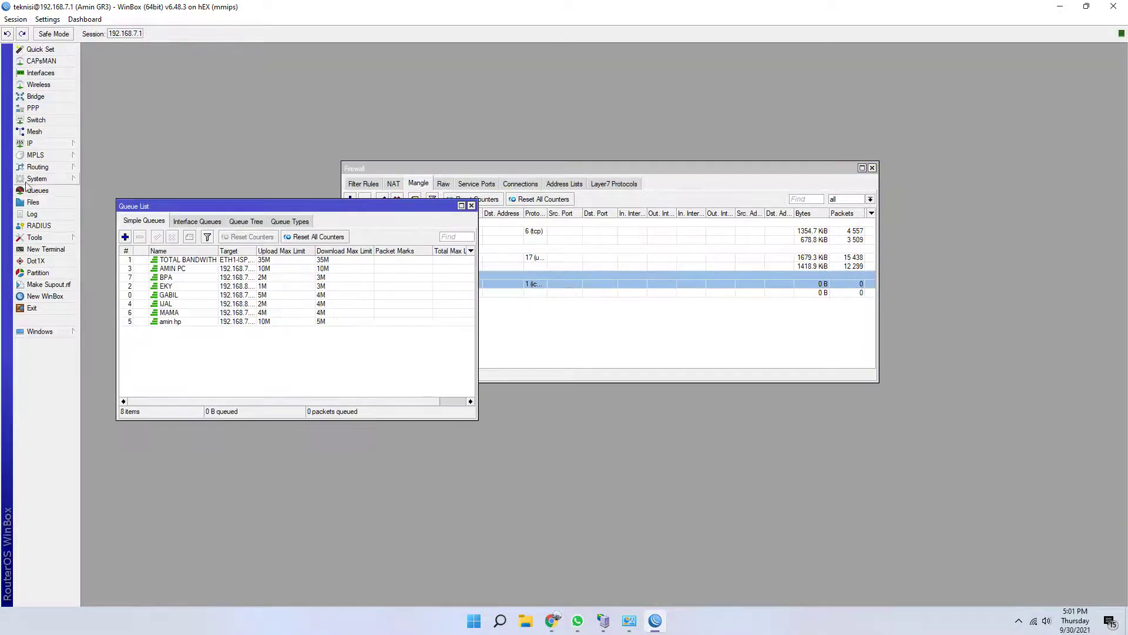
{"action": "left_click_drag", "start_coordinate": [227, 206], "coordinate": [580, 299]}
{"action": "left_click_drag", "start_coordinate": [604, 170], "coordinate": [597, 69]}
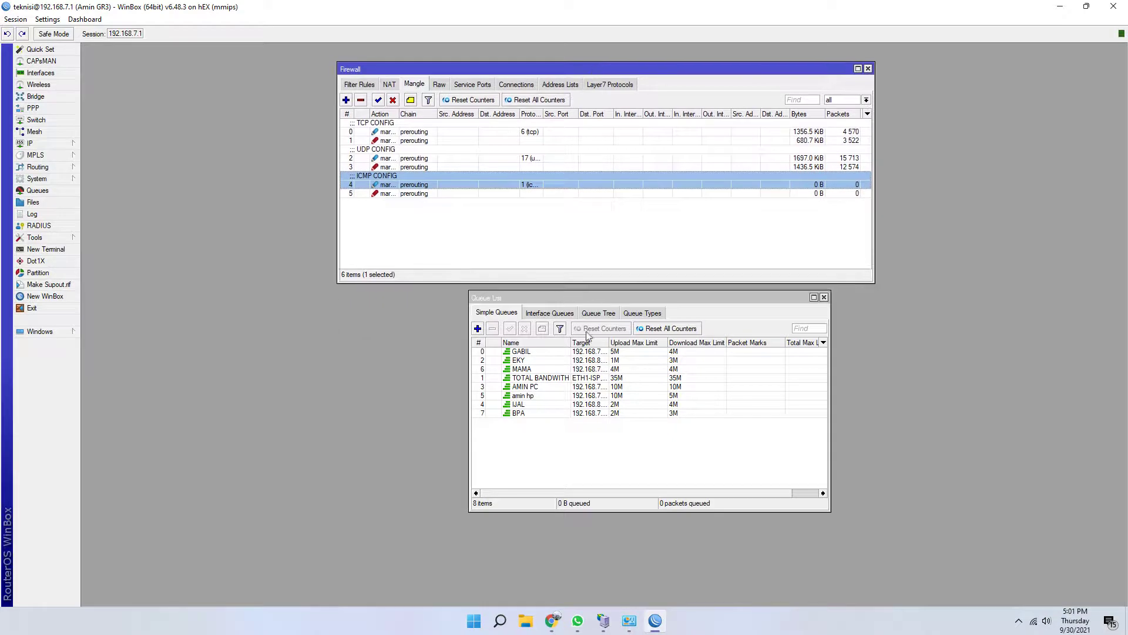
{"action": "left_click_drag", "start_coordinate": [561, 298], "coordinate": [528, 279]}
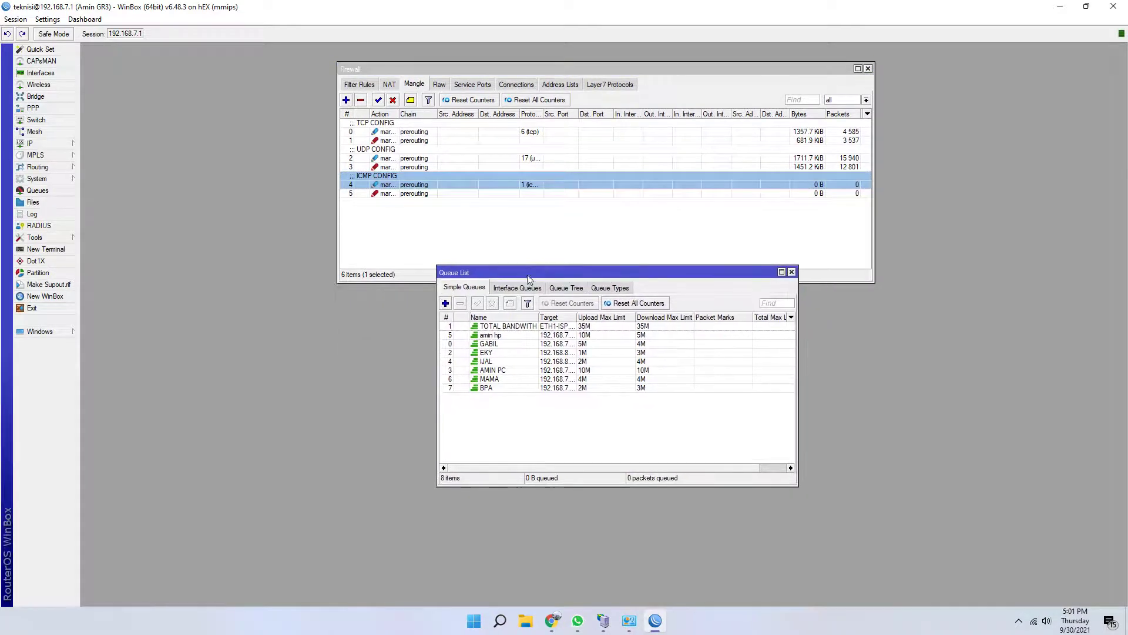
Start a new simple queue and name it TCP CONFIG
{"action": "left_click", "coordinate": [446, 304]}
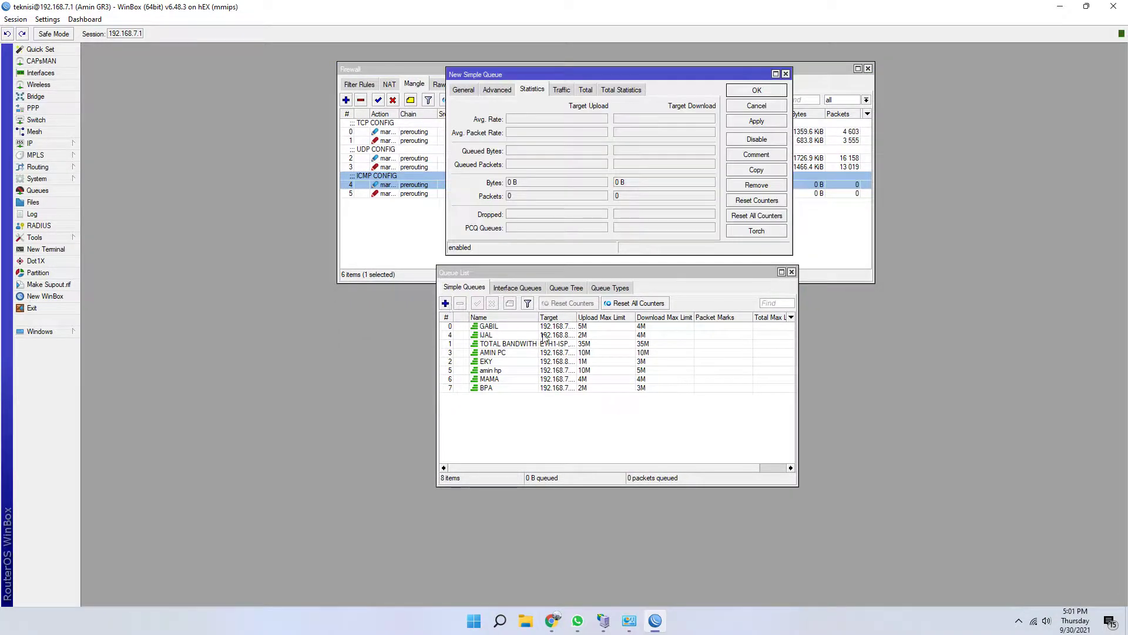
{"action": "left_click", "coordinate": [464, 90]}
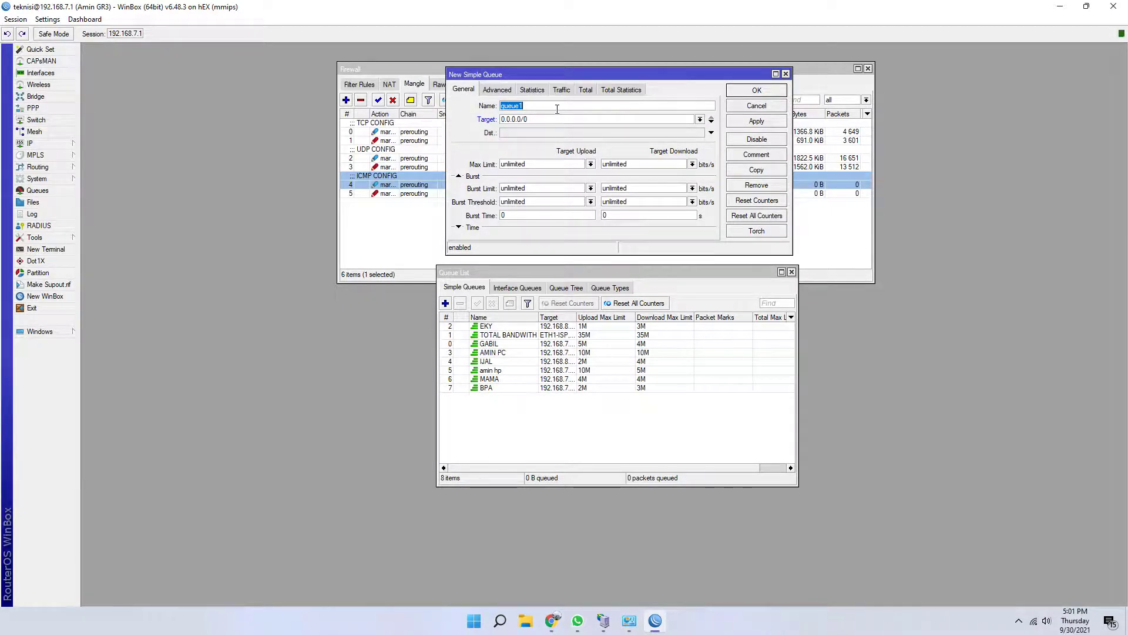
{"action": "key", "text": "BackSpace"}
{"action": "type", "text": "TCP"}
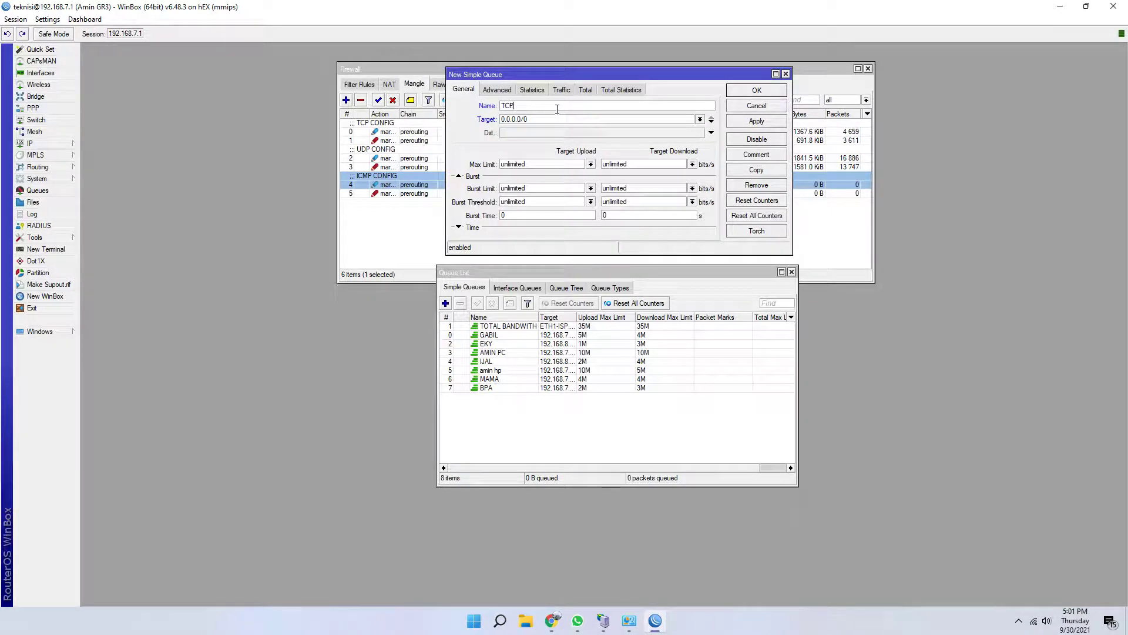
{"action": "key", "text": "BackSpace"}
{"action": "type", "text": "P CONFIG"}
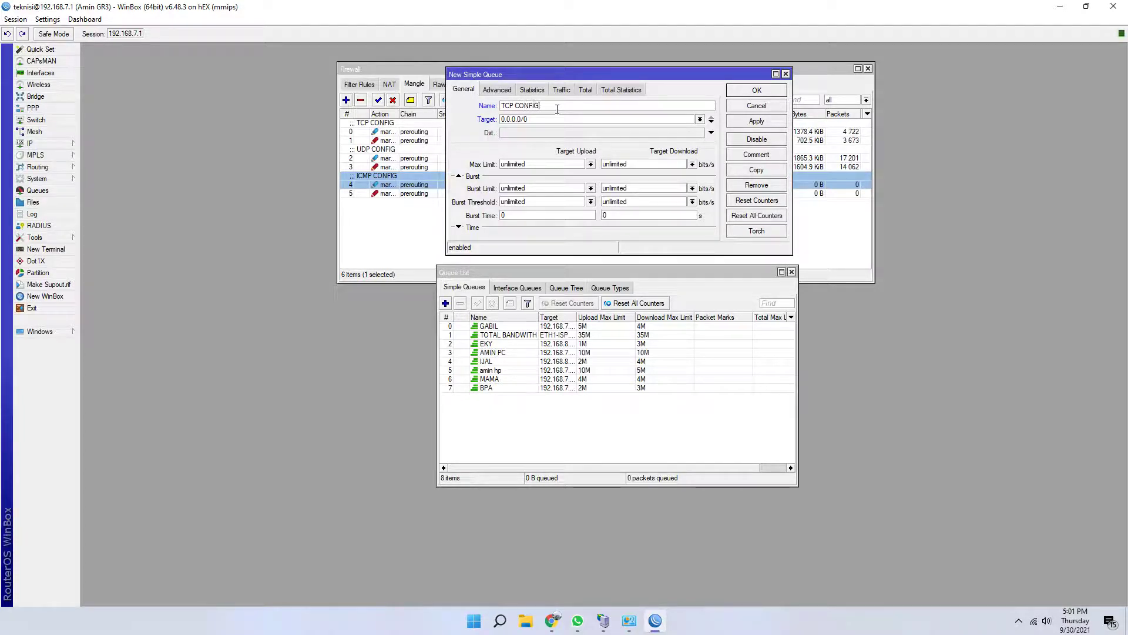
Set the TCP CONFIG queue's targets to the interfaces ETH2-tenda and ETH3-CP300
{"action": "left_click", "coordinate": [711, 122]}
{"action": "left_click", "coordinate": [700, 119]}
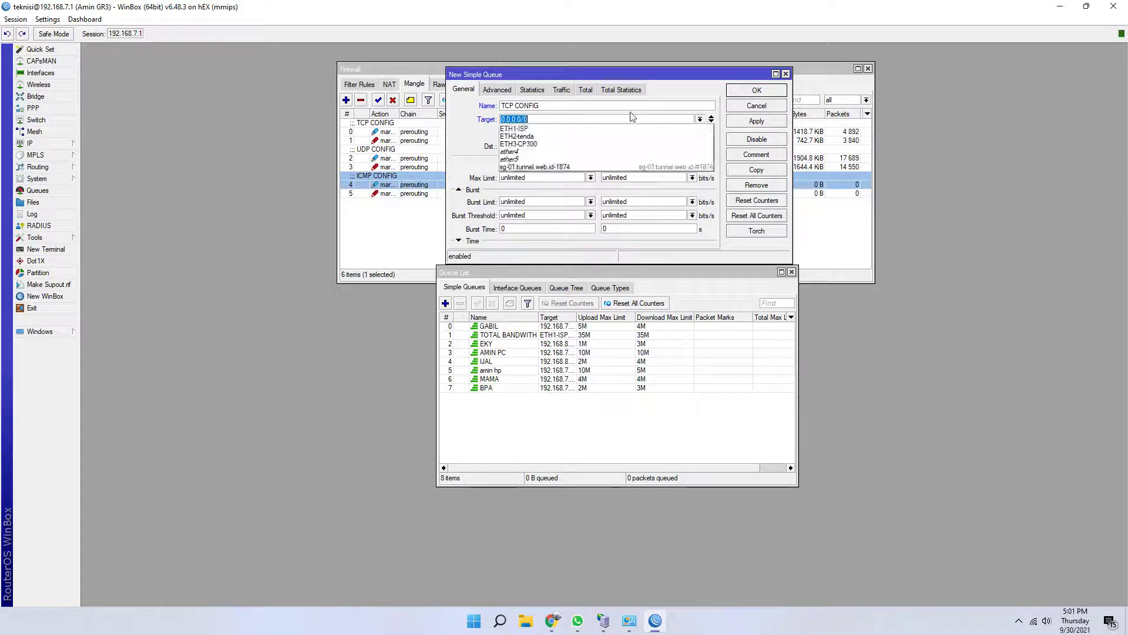
{"action": "left_click", "coordinate": [572, 136]}
{"action": "left_click", "coordinate": [700, 133]}
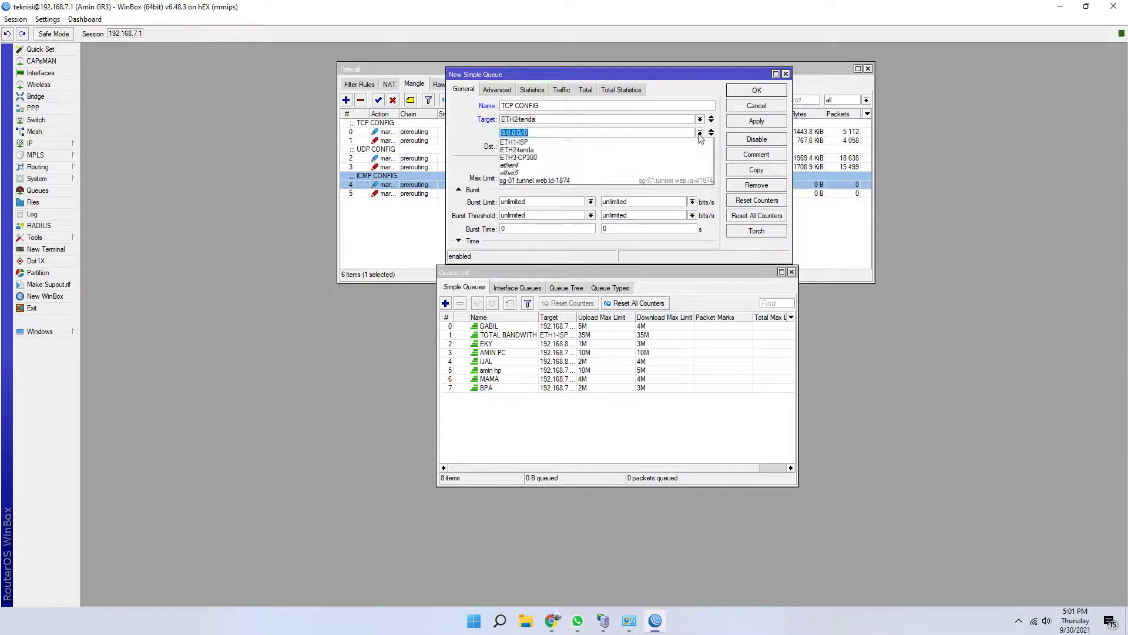
{"action": "left_click", "coordinate": [647, 157]}
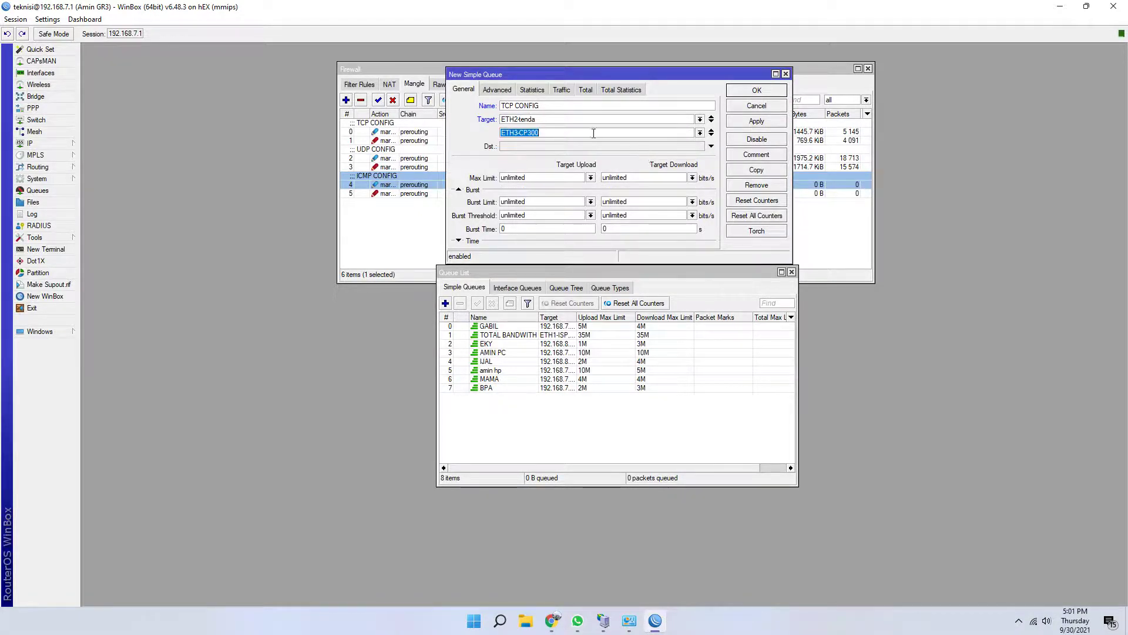
Set the TCP CONFIG queue's maximum limit to 2M for both upload and download
{"action": "left_click", "coordinate": [590, 178]}
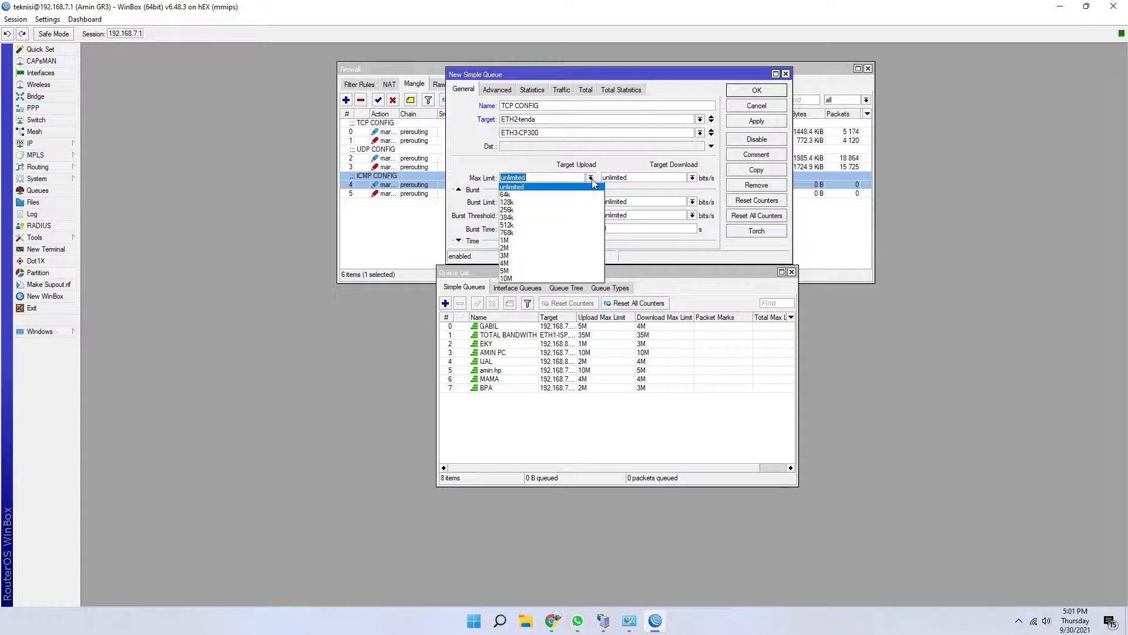
{"action": "left_click", "coordinate": [546, 248]}
{"action": "left_click", "coordinate": [692, 177]}
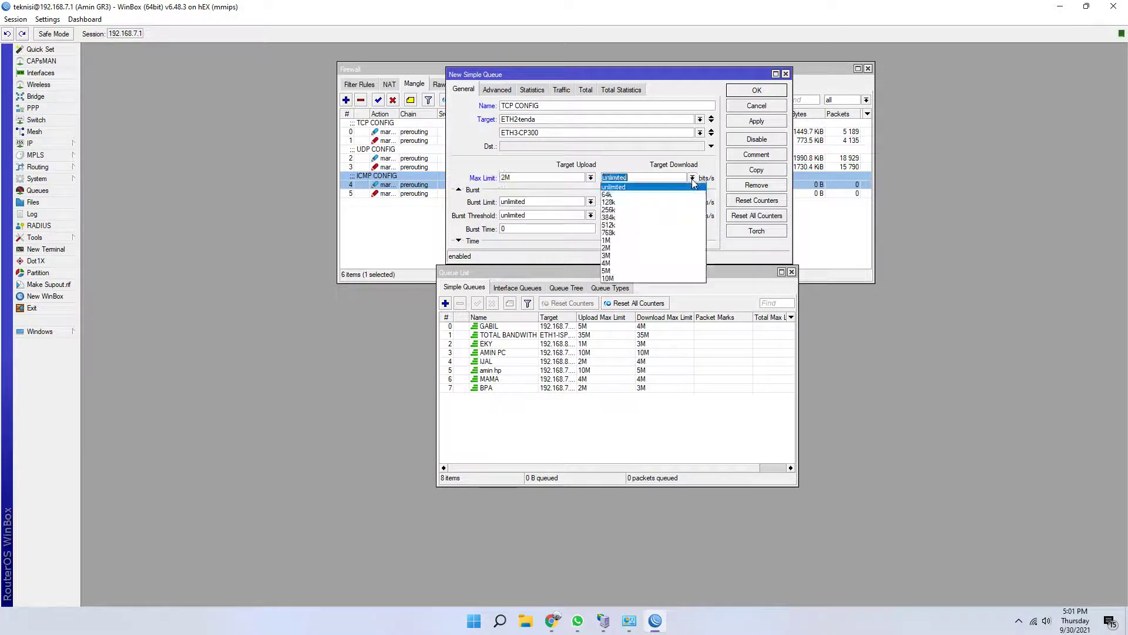
{"action": "left_click", "coordinate": [651, 248]}
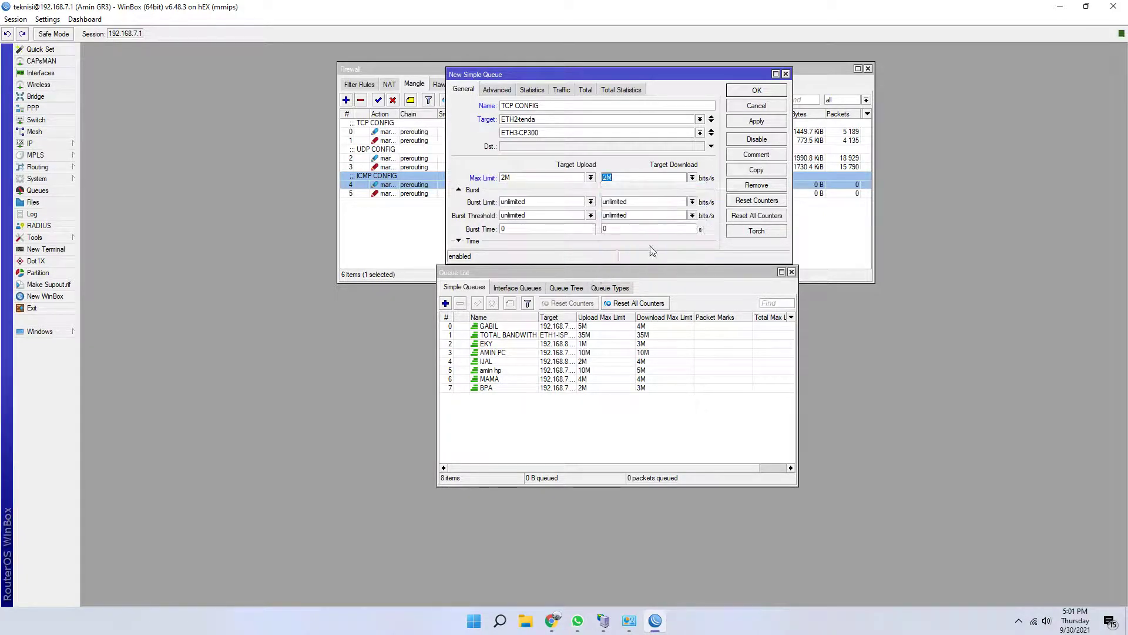
Assign the packet mark TCP-CONFIG to the TCP CONFIG queue
{"action": "left_click", "coordinate": [500, 92]}
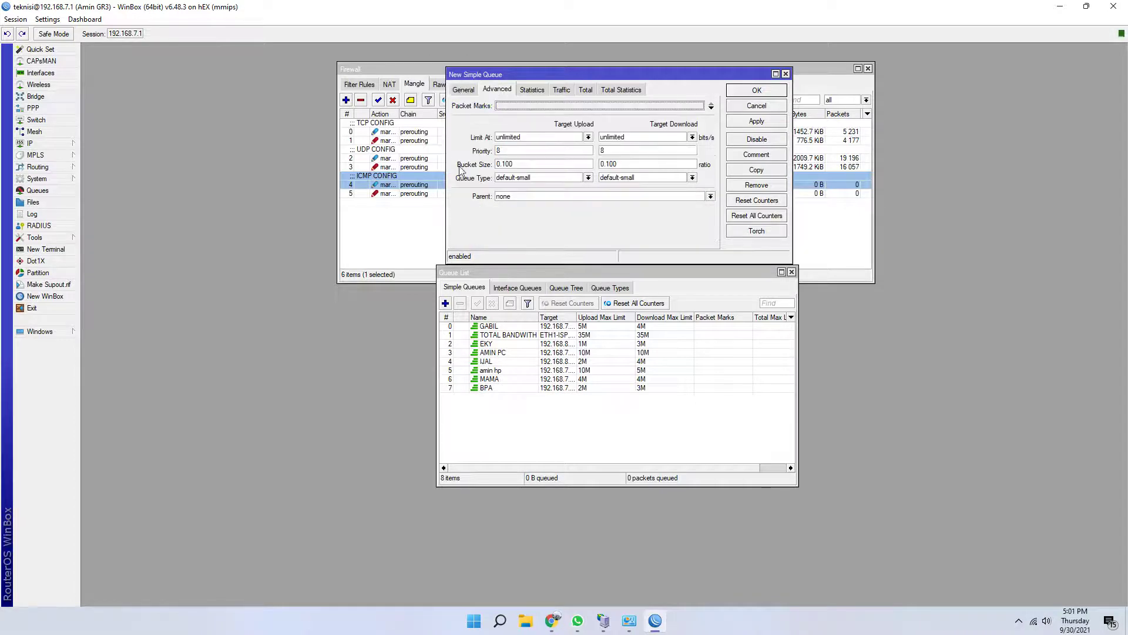
{"action": "left_click", "coordinate": [711, 108]}
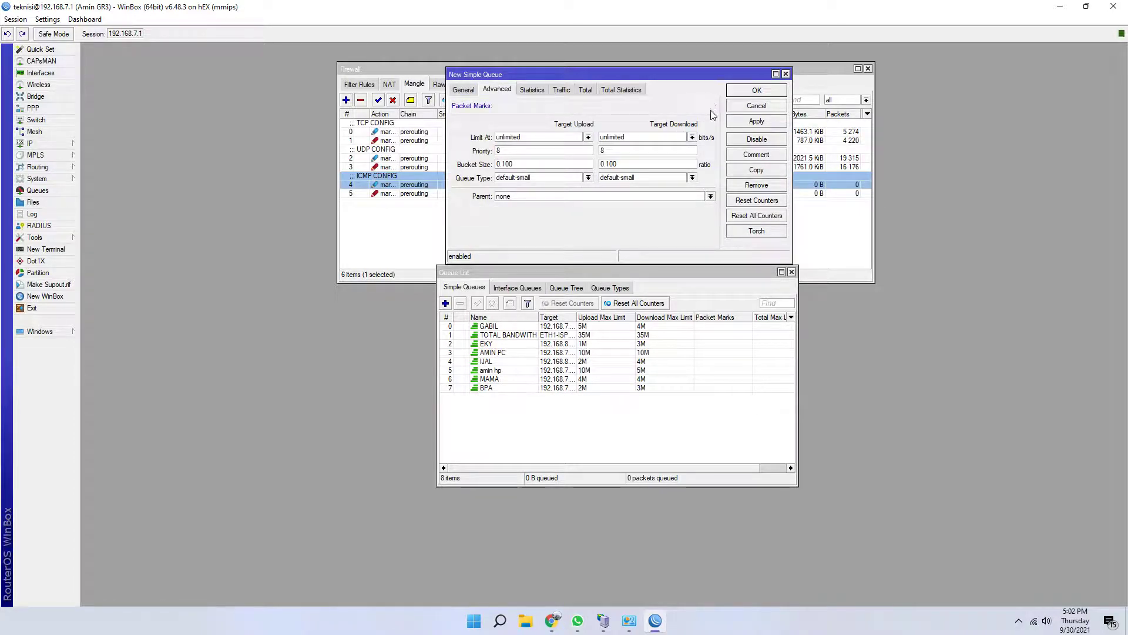
{"action": "left_click", "coordinate": [700, 106]}
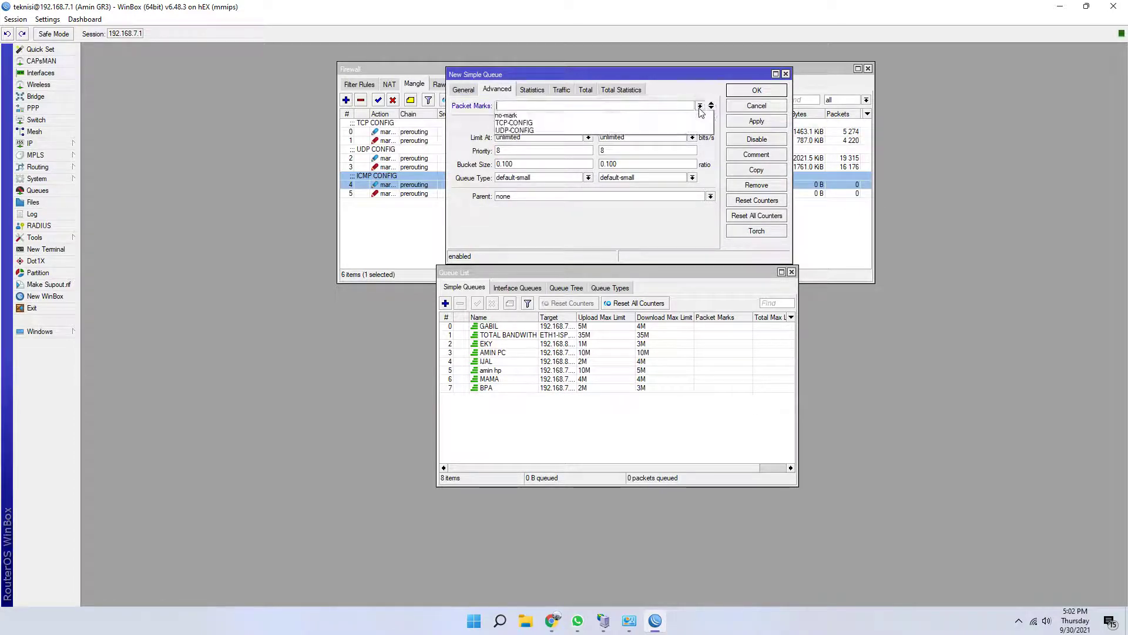
{"action": "left_click", "coordinate": [600, 122]}
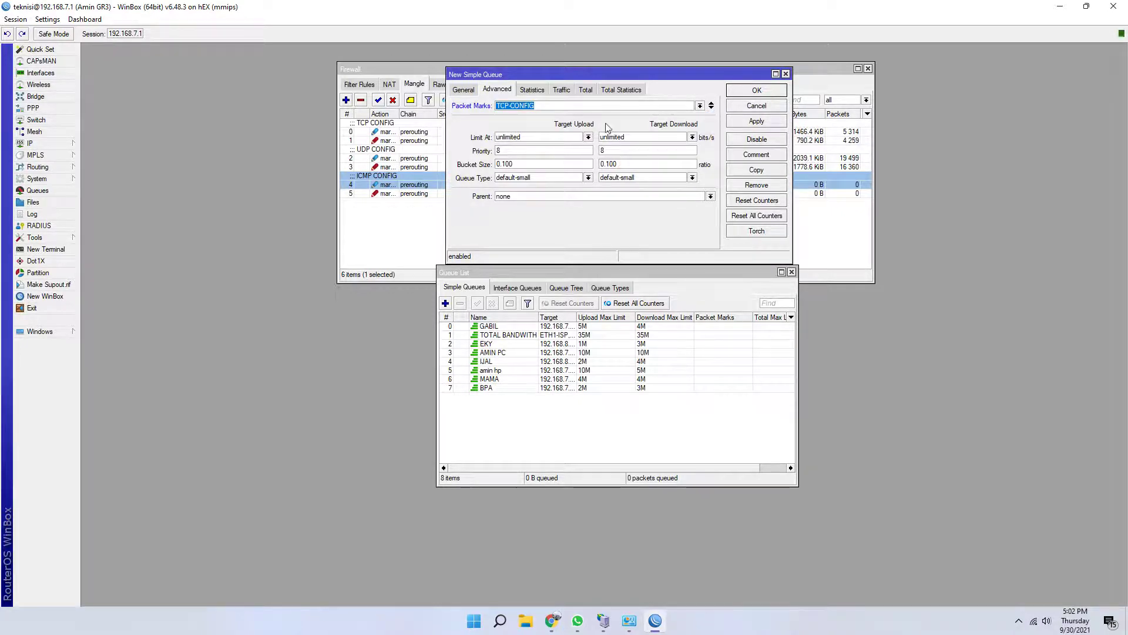
Set the queue types to pcq-upload-default for upload and pcq-download-default for download, and save the queue
{"action": "left_click", "coordinate": [588, 178]}
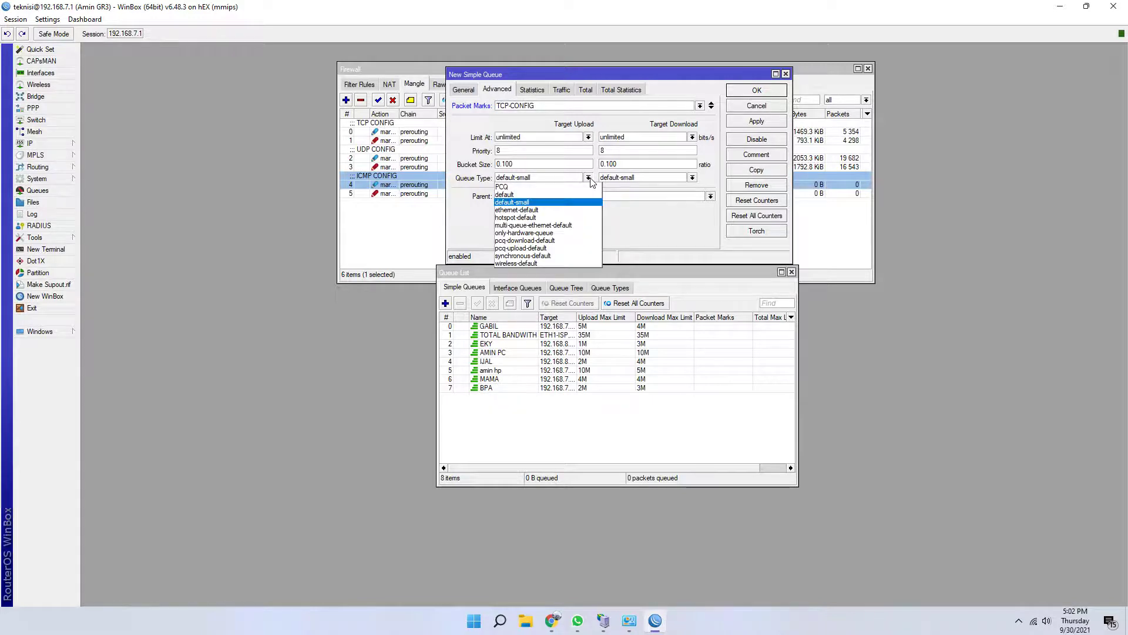
{"action": "left_click", "coordinate": [569, 248]}
{"action": "left_click", "coordinate": [647, 178]}
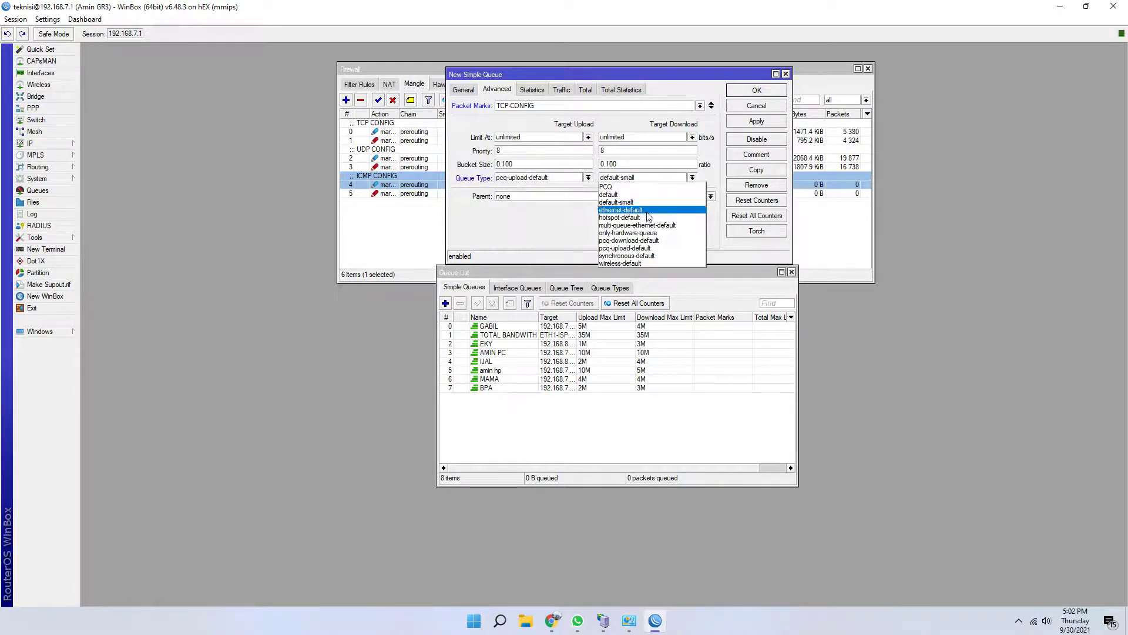
{"action": "left_click", "coordinate": [650, 240]}
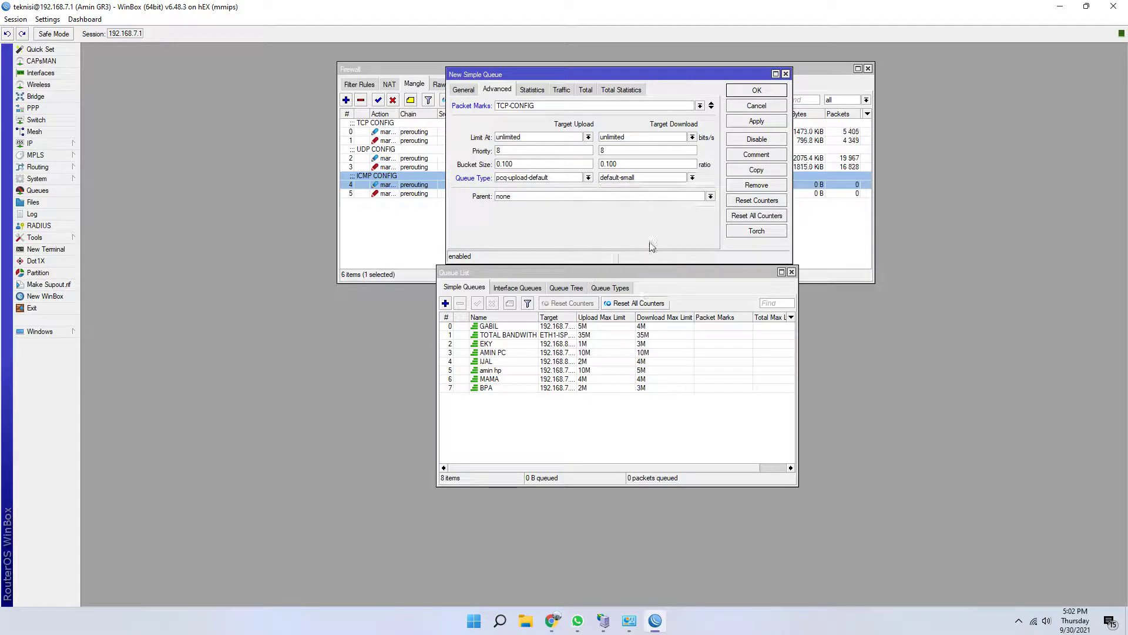
{"action": "left_click", "coordinate": [747, 127]}
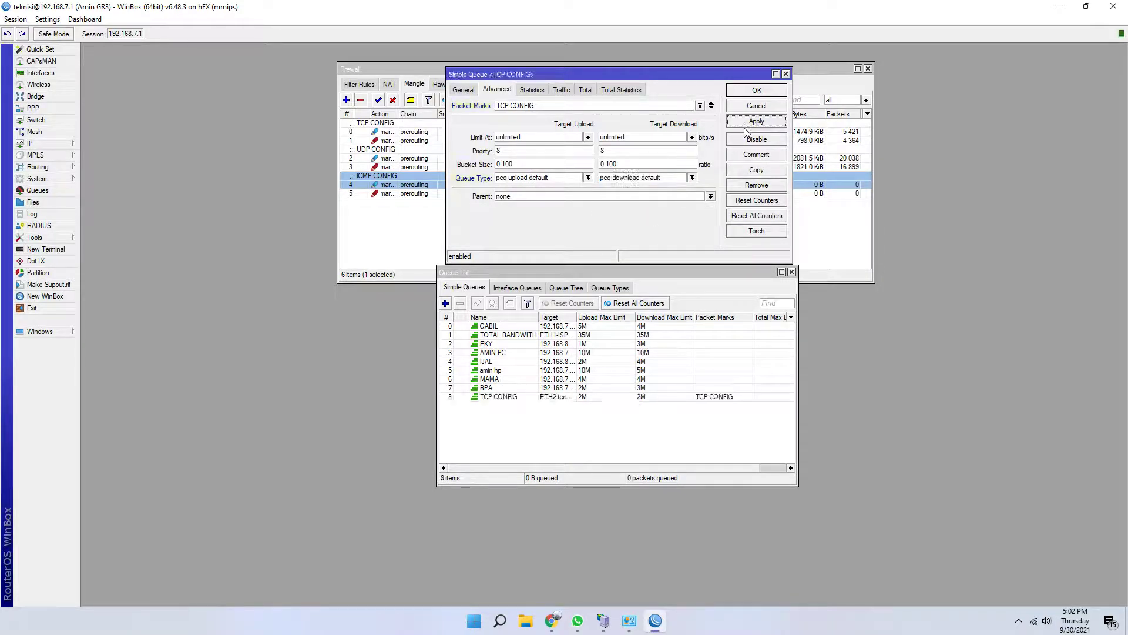
{"action": "left_click", "coordinate": [761, 91]}
Check the marks set in the two ICMP mangle rules and widen the rule list's Protocol column
{"action": "left_click", "coordinate": [511, 196]}
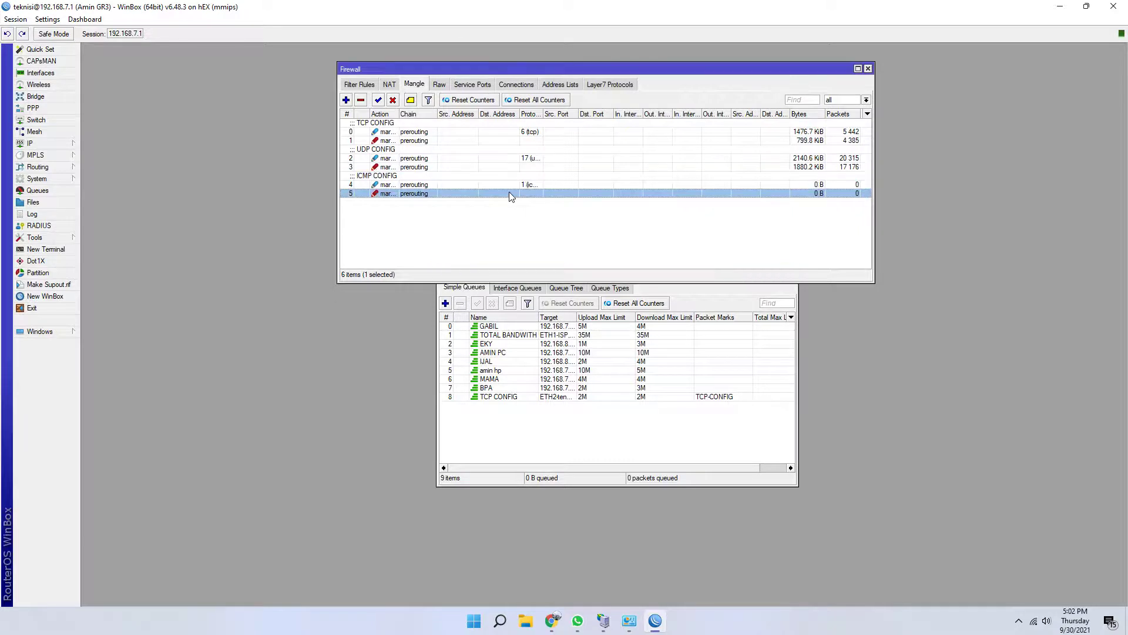
{"action": "double_click", "coordinate": [511, 196]}
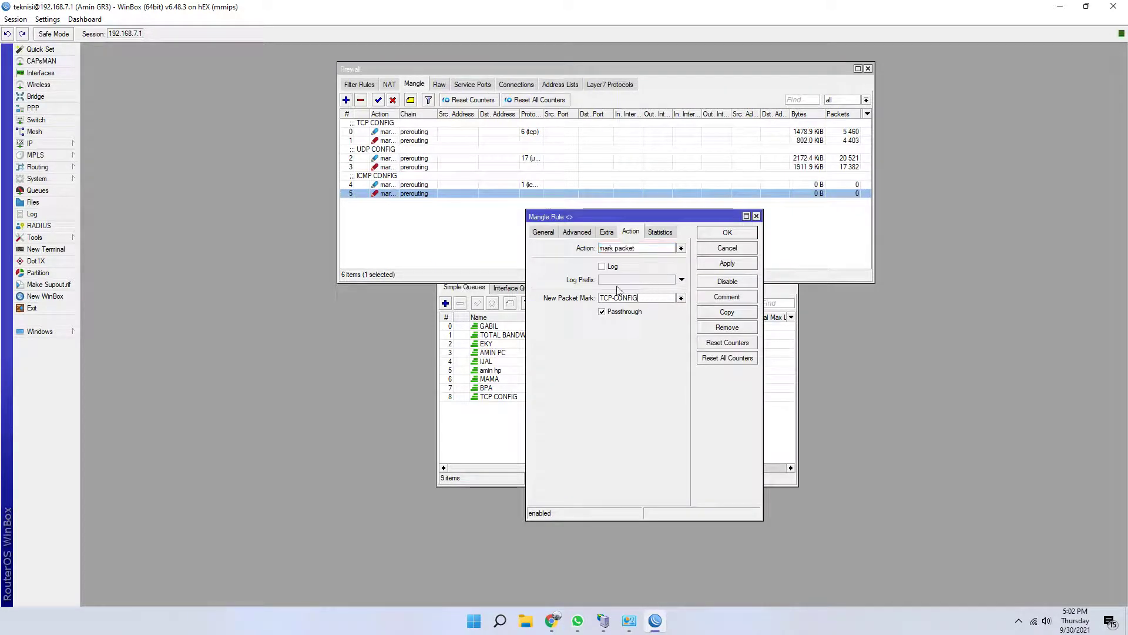
{"action": "left_click_drag", "start_coordinate": [614, 298], "coordinate": [599, 297]}
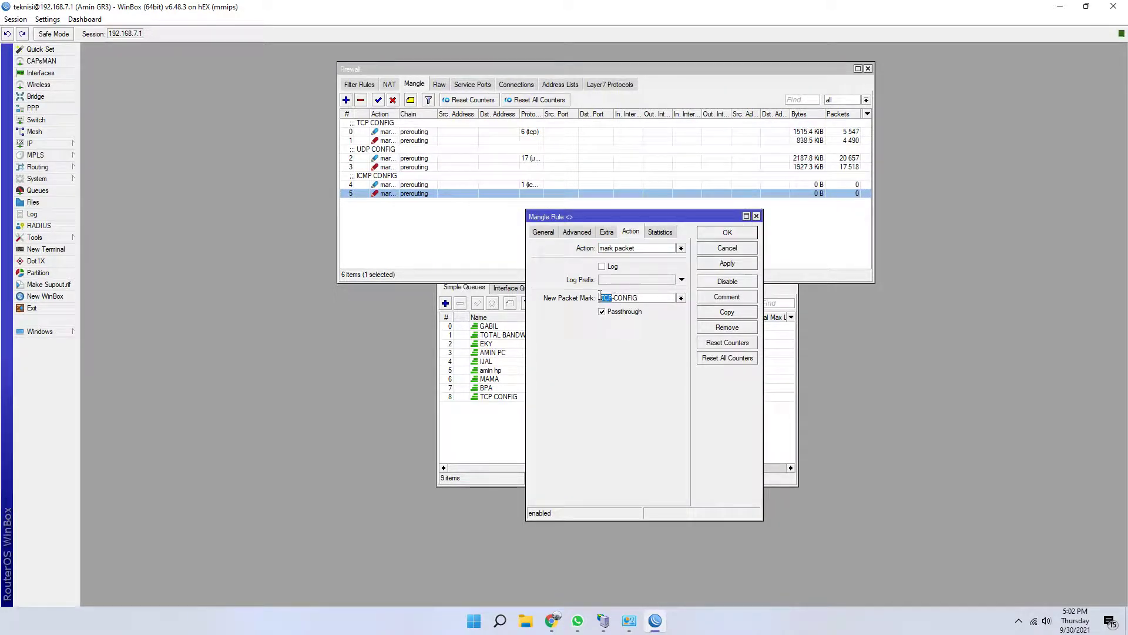
{"action": "left_click", "coordinate": [407, 179]}
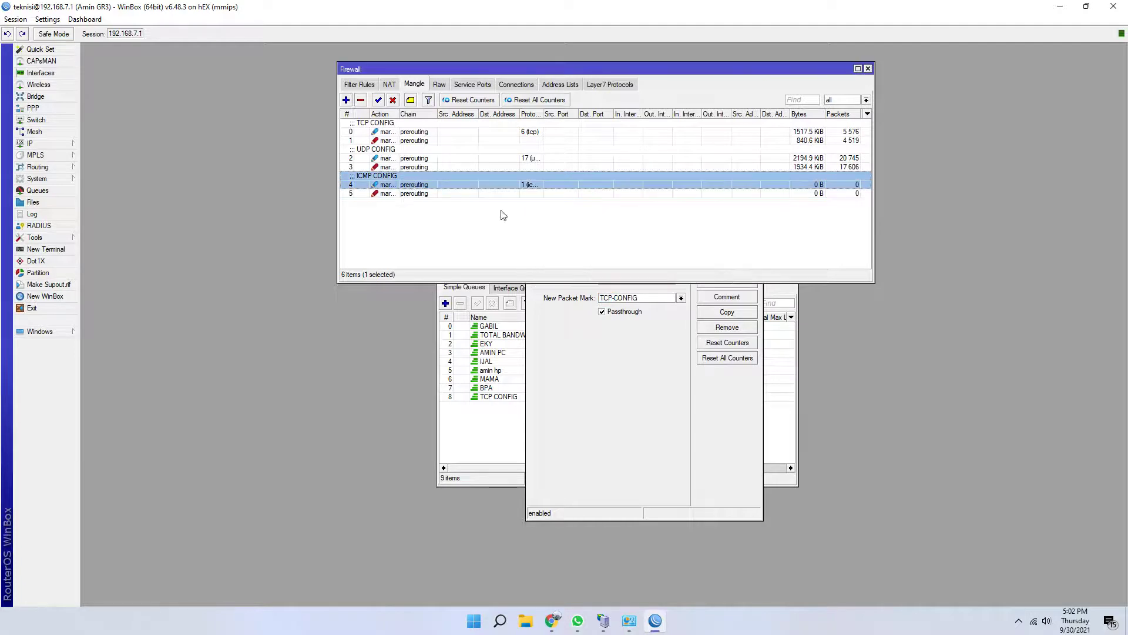
{"action": "double_click", "coordinate": [547, 186]}
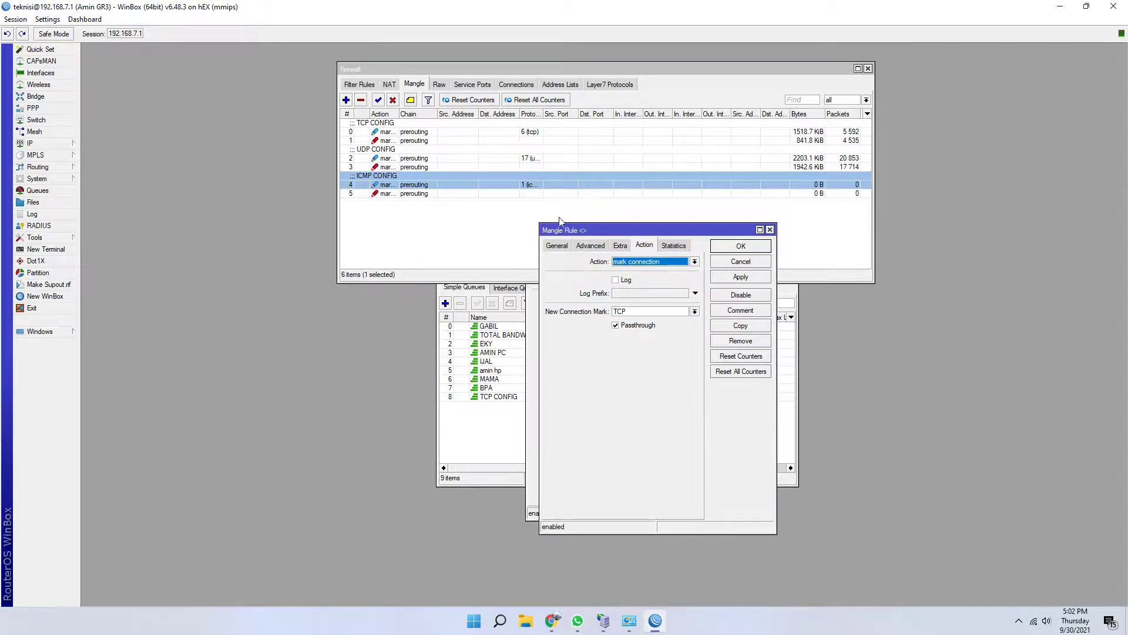
{"action": "left_click_drag", "start_coordinate": [542, 114], "coordinate": [579, 114]}
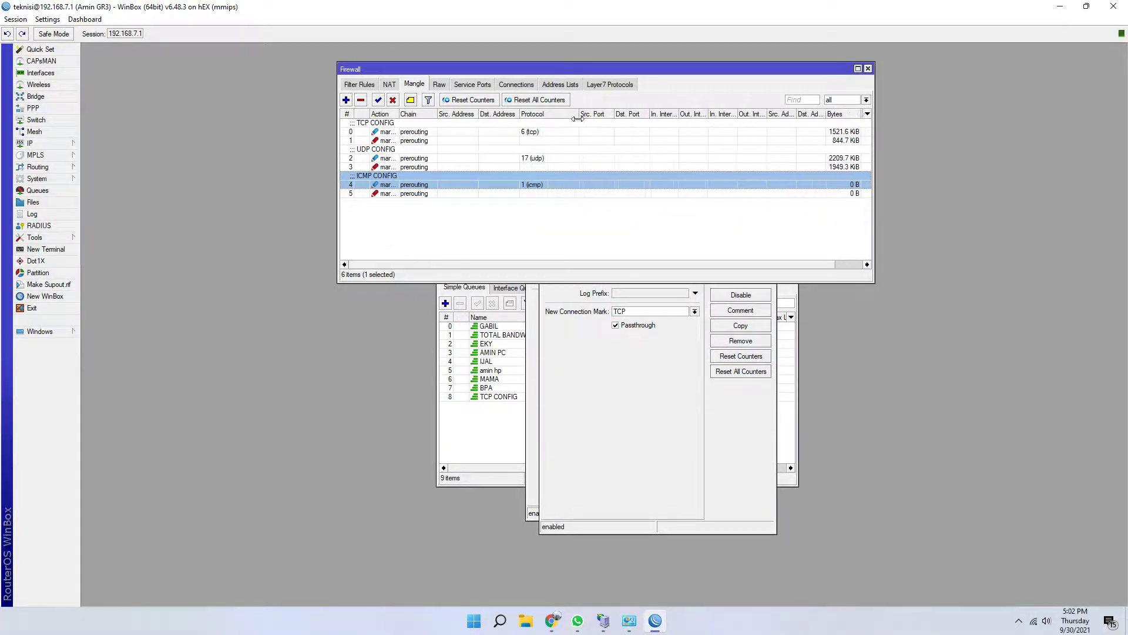
Change the new packet mark of the ICMP packet-marking rule to ICMP-CONFIG and save the rule
{"action": "double_click", "coordinate": [526, 194]}
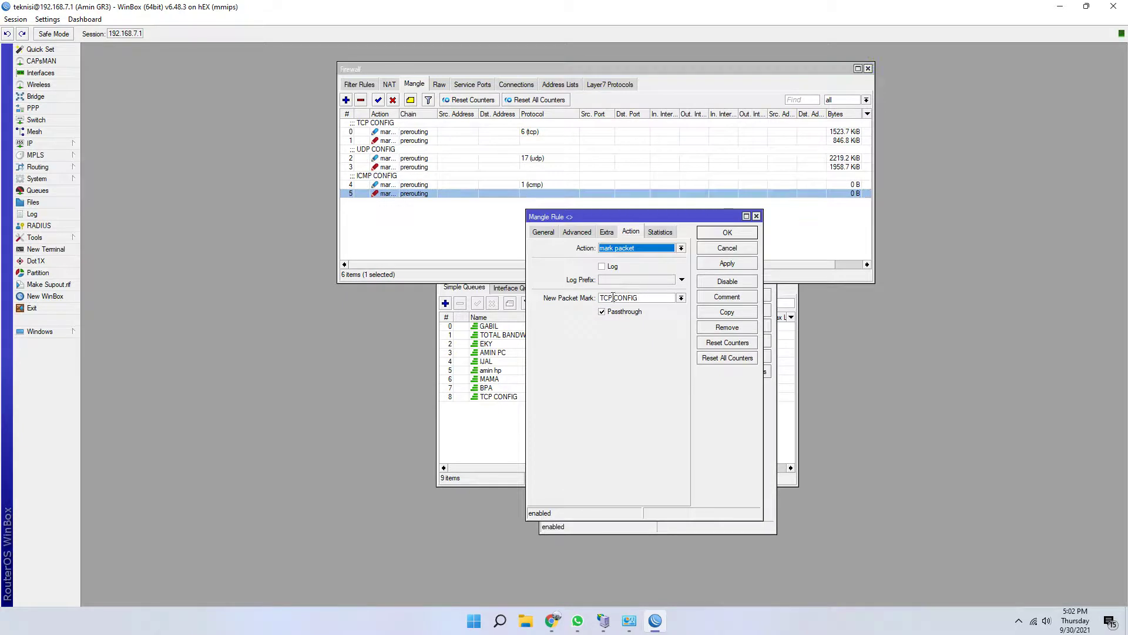
{"action": "double_click", "coordinate": [613, 298]}
{"action": "type", "text": "ICMP"}
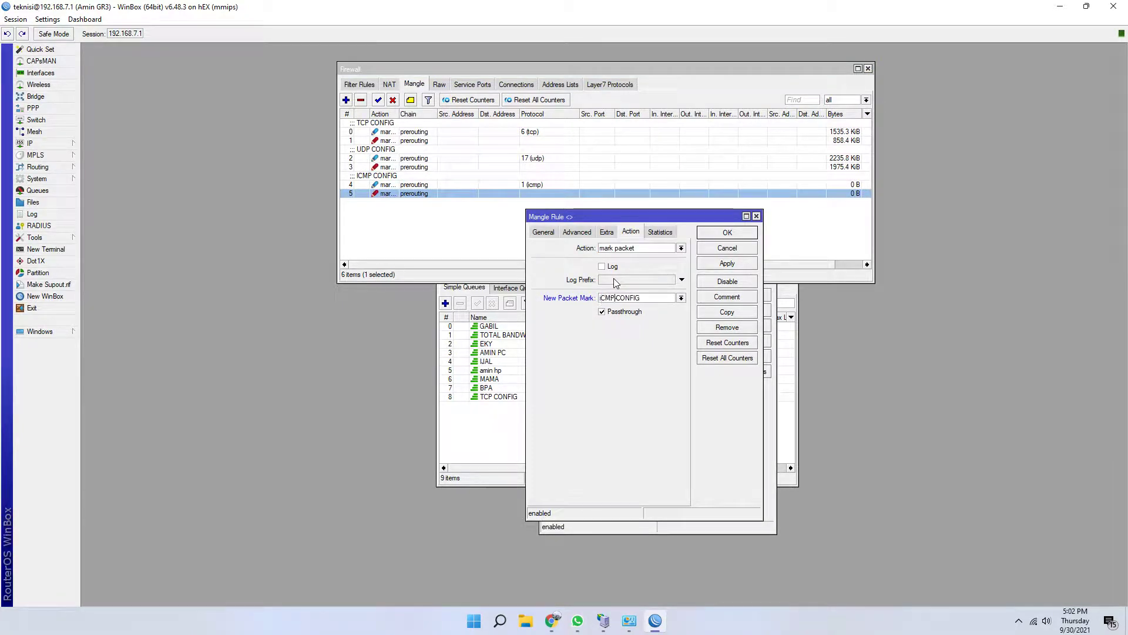
{"action": "left_click", "coordinate": [726, 263]}
{"action": "left_click", "coordinate": [732, 235]}
Examine the traffic rates of the TCP CONFIG simple queue and close its settings
{"action": "left_click", "coordinate": [660, 351]}
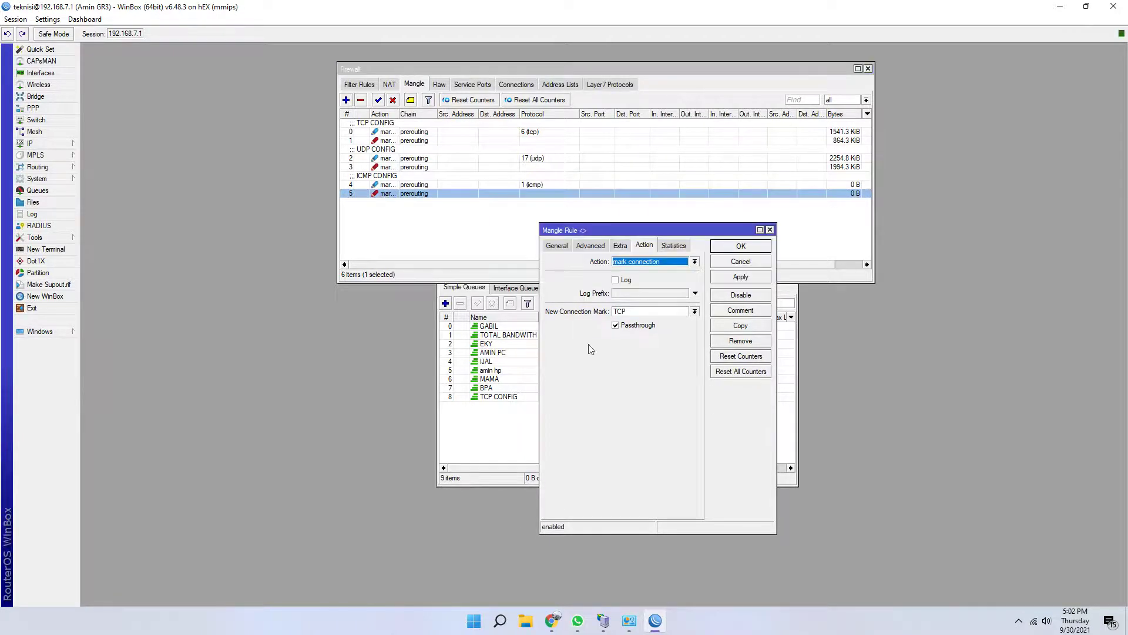
{"action": "left_click", "coordinate": [499, 379]}
{"action": "left_click", "coordinate": [519, 398]}
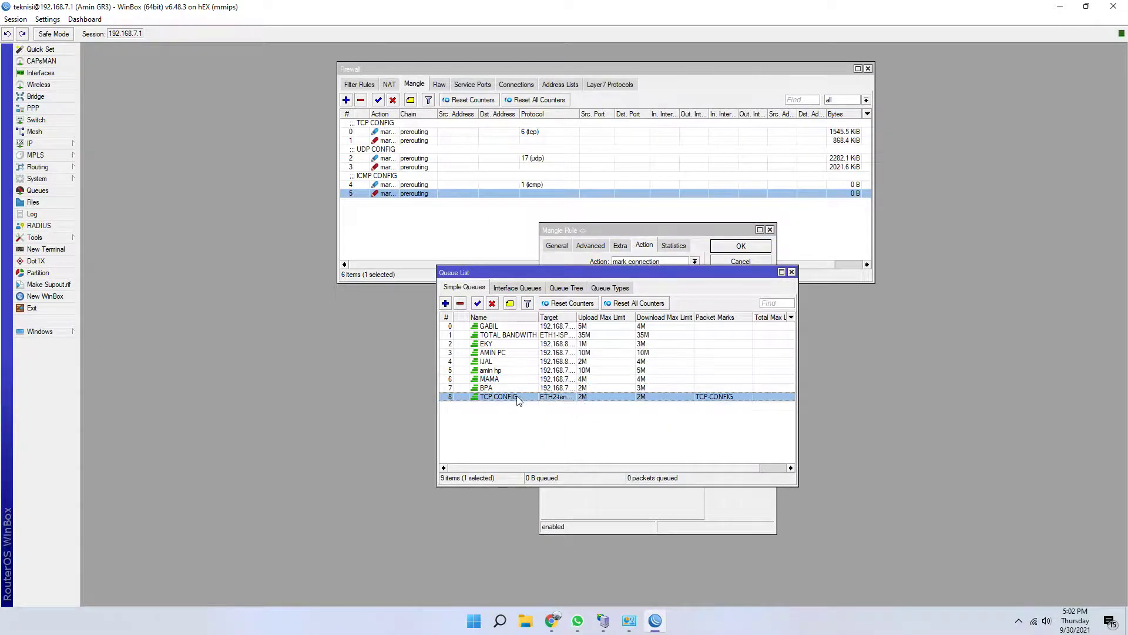
{"action": "double_click", "coordinate": [602, 403]}
{"action": "left_click", "coordinate": [563, 90]}
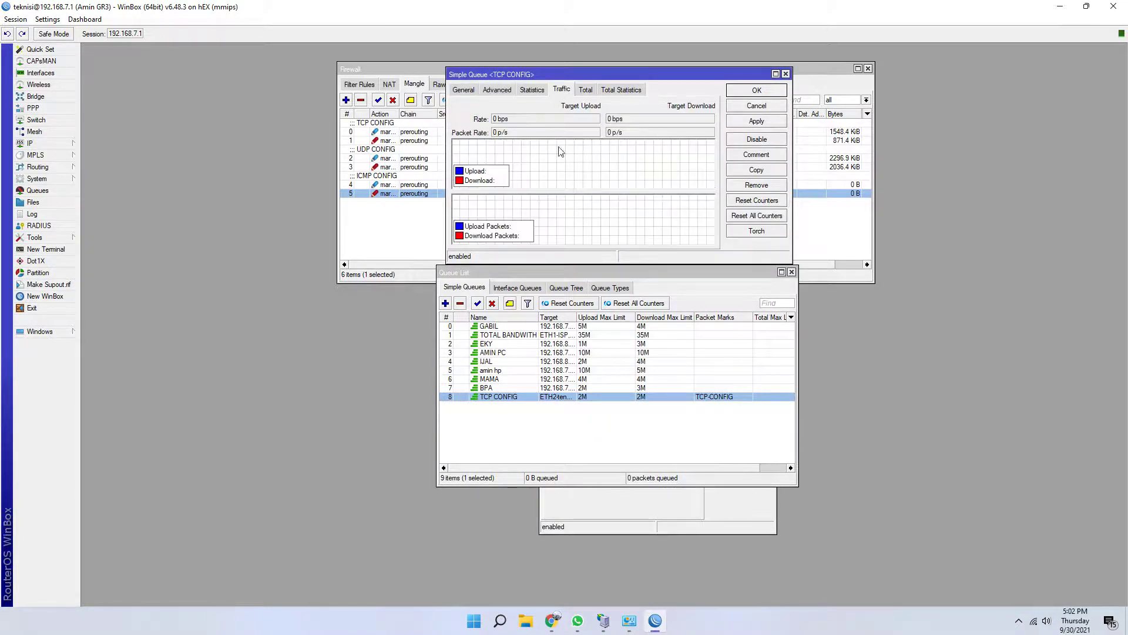
{"action": "left_click", "coordinate": [785, 74]}
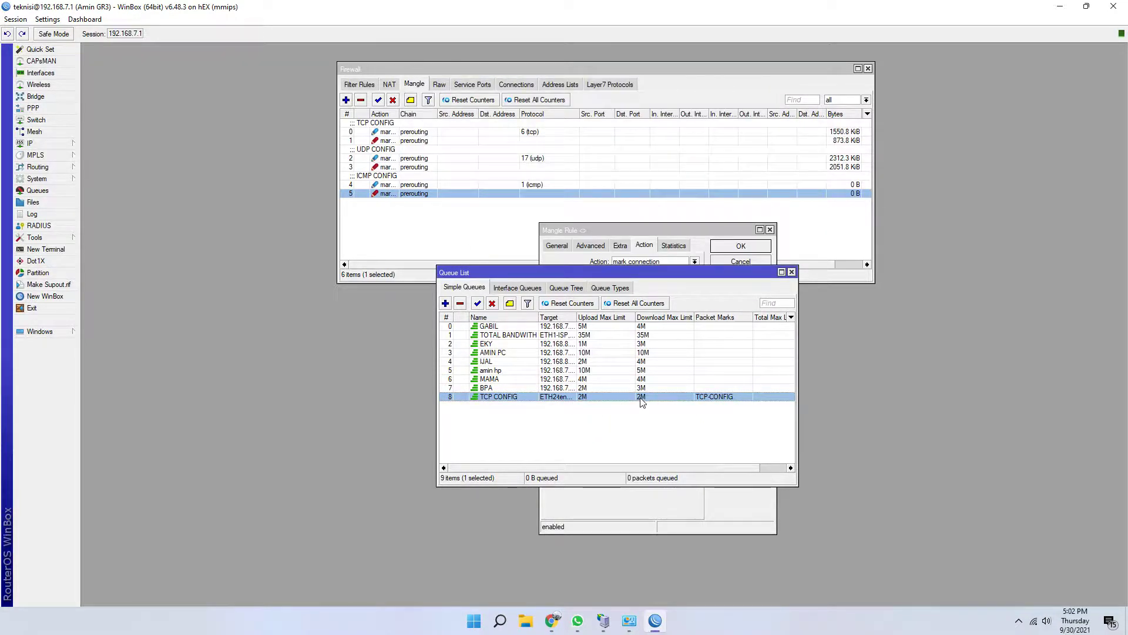
Start a new simple queue named UDP CONFIG with ETH3-CP300 and ETH2-tenda as its targets
{"action": "left_click", "coordinate": [445, 303]}
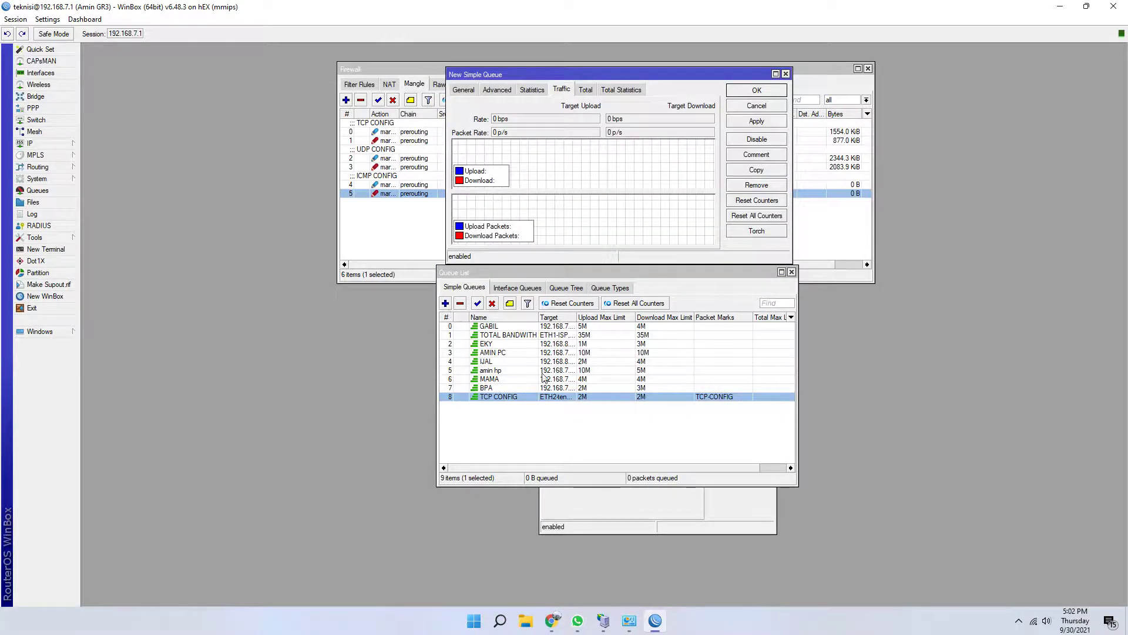
{"action": "left_click", "coordinate": [464, 90]}
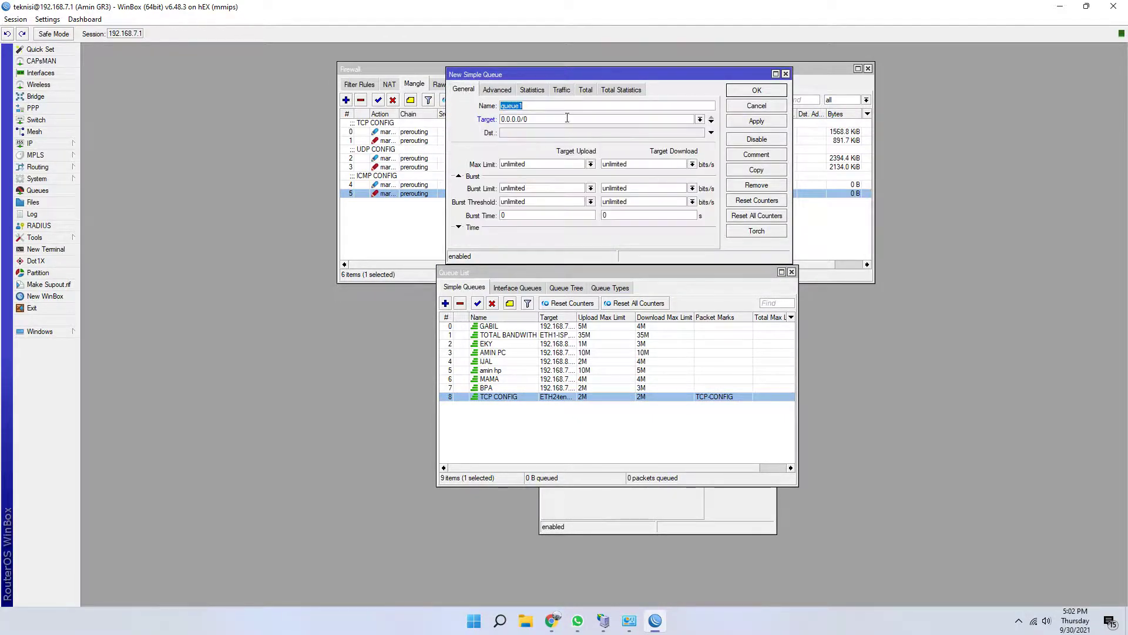
{"action": "type", "text": "UDP CONF"}
{"action": "type", "text": "IF"}
{"action": "left_click", "coordinate": [710, 124]}
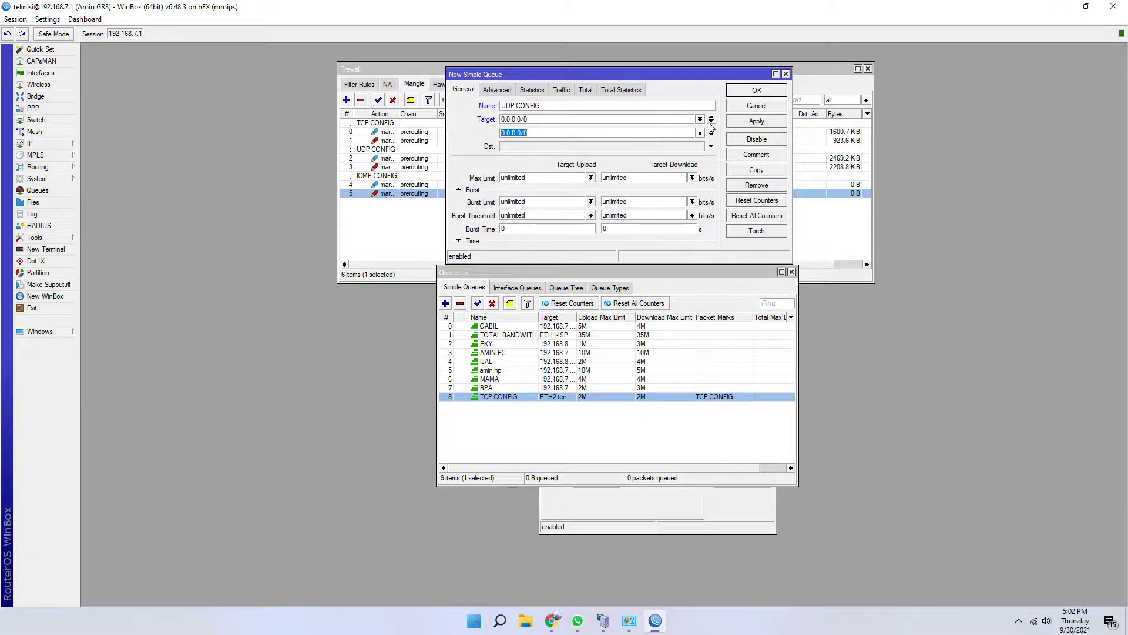
{"action": "left_click", "coordinate": [711, 124]}
{"action": "left_click", "coordinate": [711, 117]}
{"action": "left_click", "coordinate": [700, 119]}
{"action": "left_click", "coordinate": [640, 150]}
{"action": "left_click", "coordinate": [700, 133]}
{"action": "left_click", "coordinate": [591, 151]}
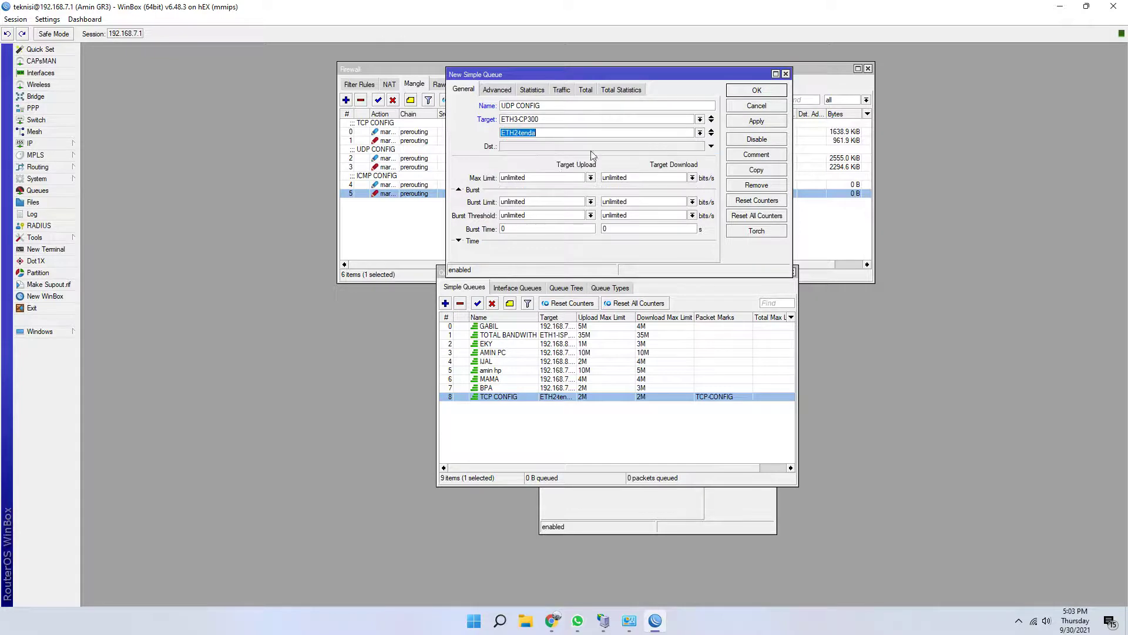
Set the UDP CONFIG queue's max limit to 2M for both upload and download
{"action": "left_click", "coordinate": [590, 177]}
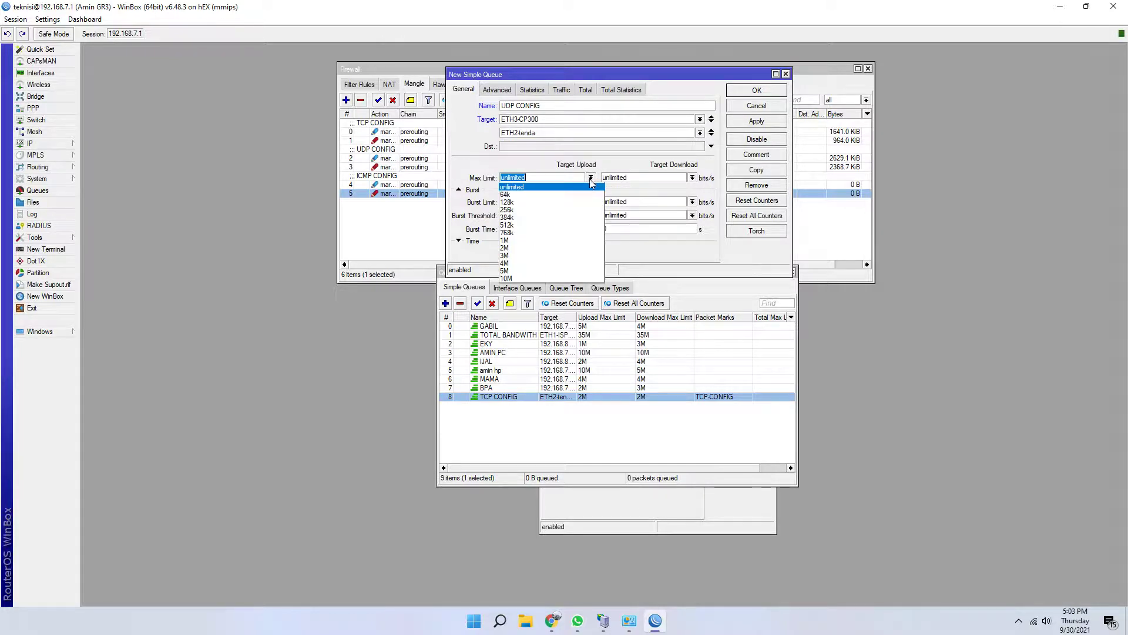
{"action": "left_click", "coordinate": [565, 252]}
{"action": "left_click", "coordinate": [692, 177]}
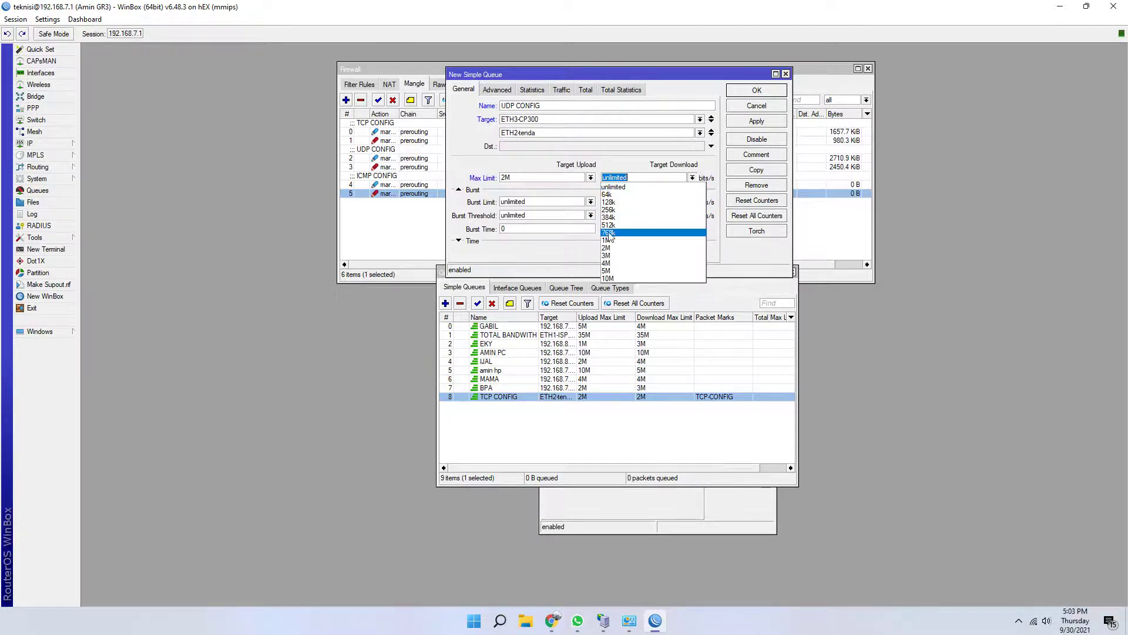
{"action": "left_click", "coordinate": [617, 248]}
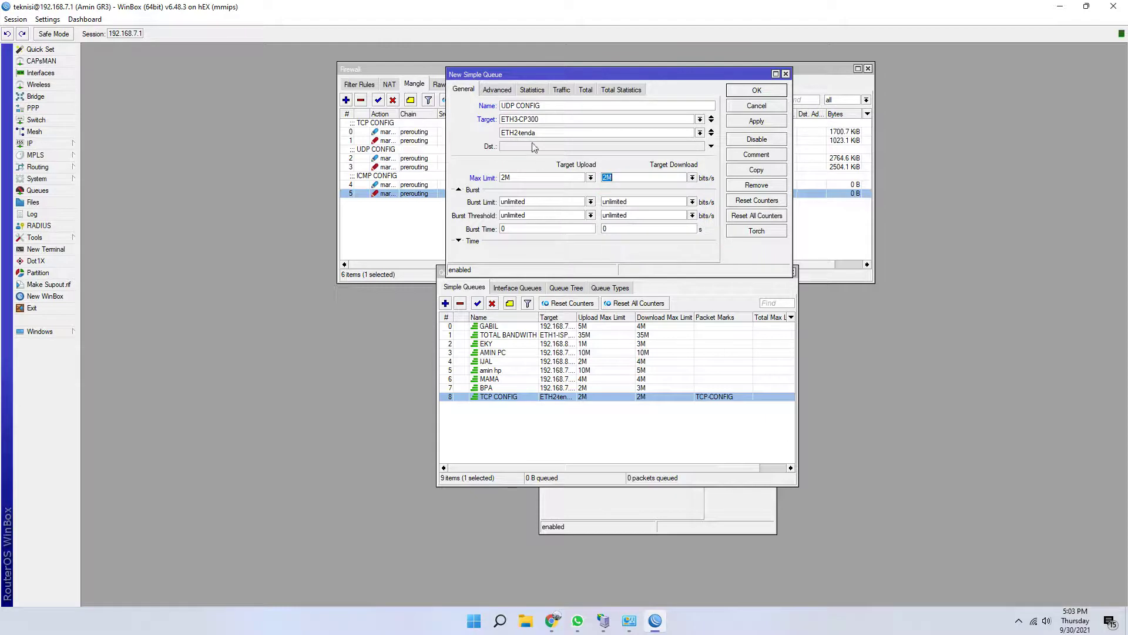
Assign the UDP-CONFIG packet mark to the UDP queue with priority 8
{"action": "left_click", "coordinate": [497, 90]}
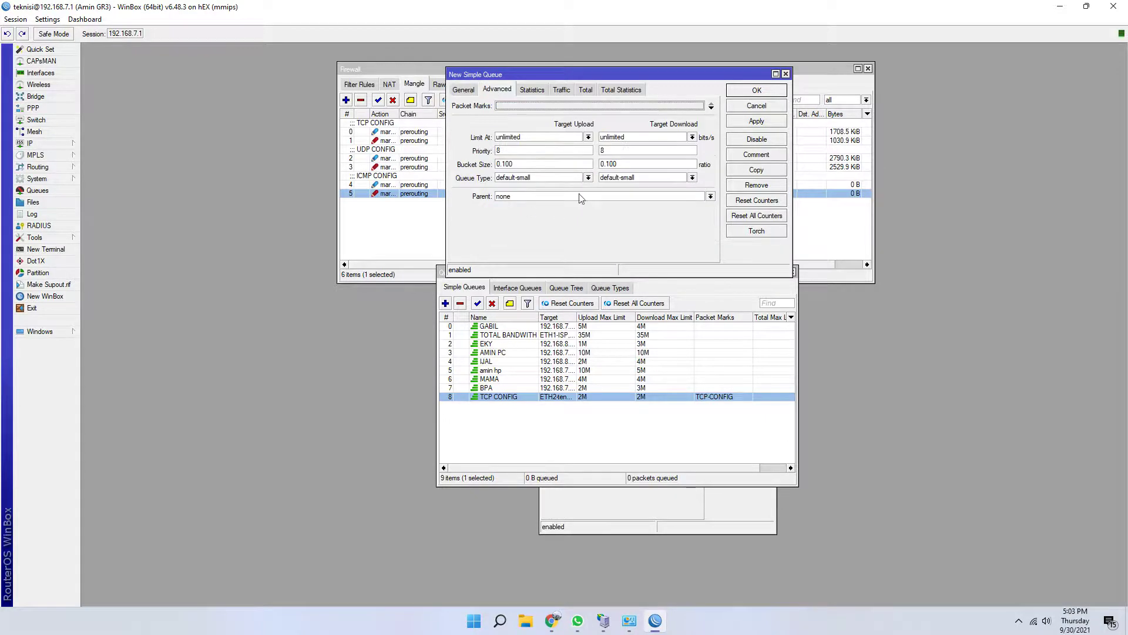
{"action": "left_click", "coordinate": [711, 109]}
{"action": "left_click", "coordinate": [700, 106]}
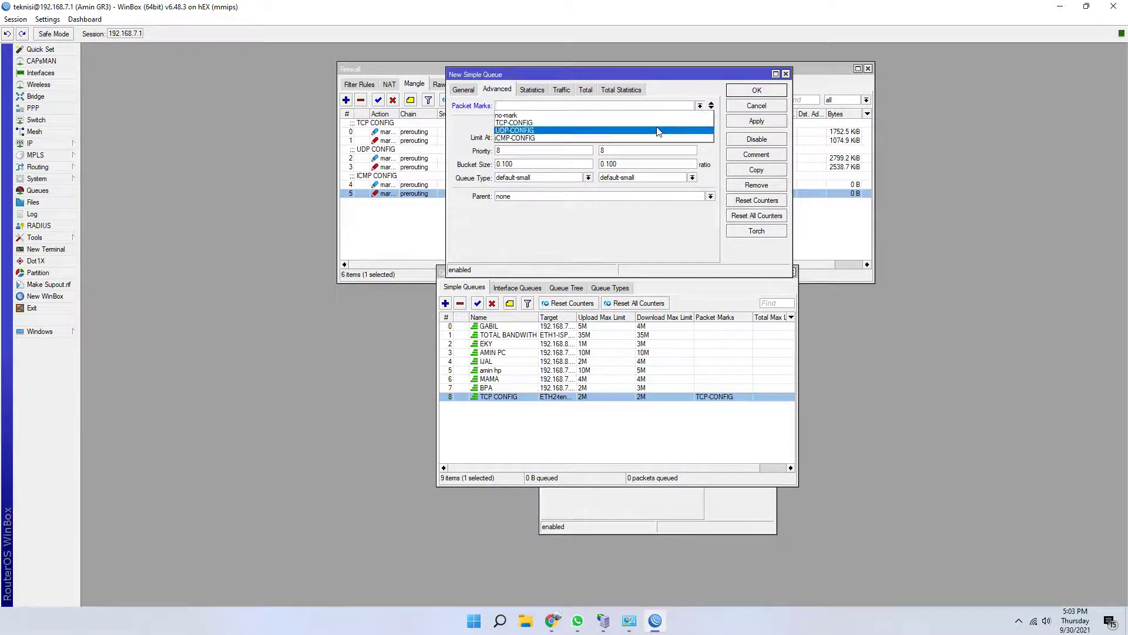
{"action": "left_click", "coordinate": [658, 130]}
{"action": "left_click", "coordinate": [602, 151]}
{"action": "type", "text": "8"}
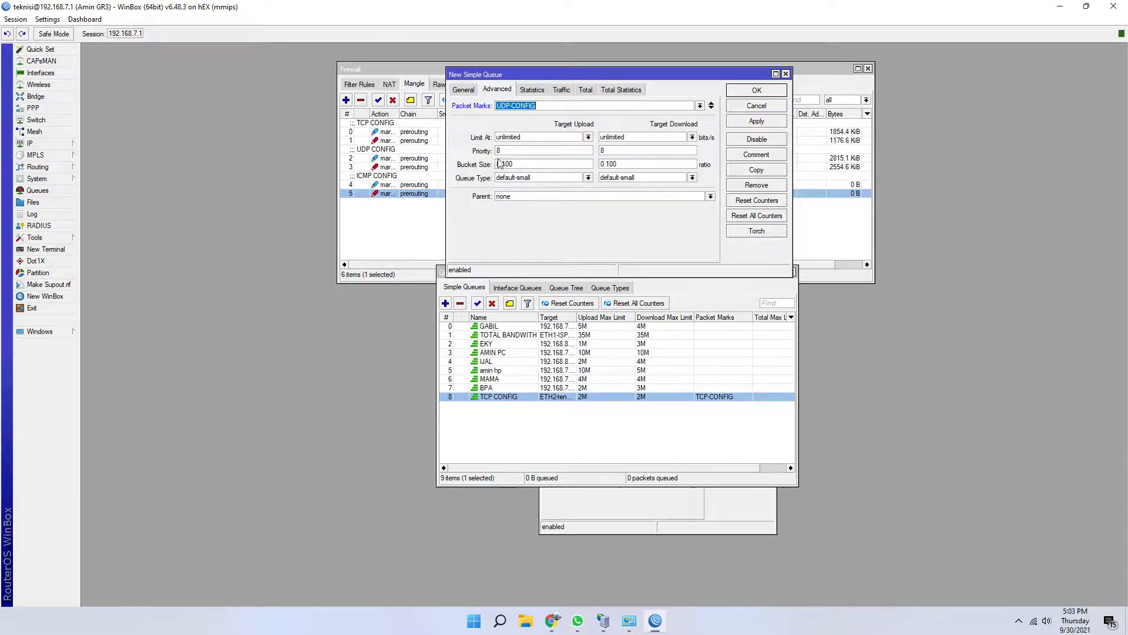
Set the UDP queue's types to pcq-upload-default for upload and pcq-download-default for download
{"action": "left_click", "coordinate": [529, 177]}
{"action": "left_click", "coordinate": [558, 248]}
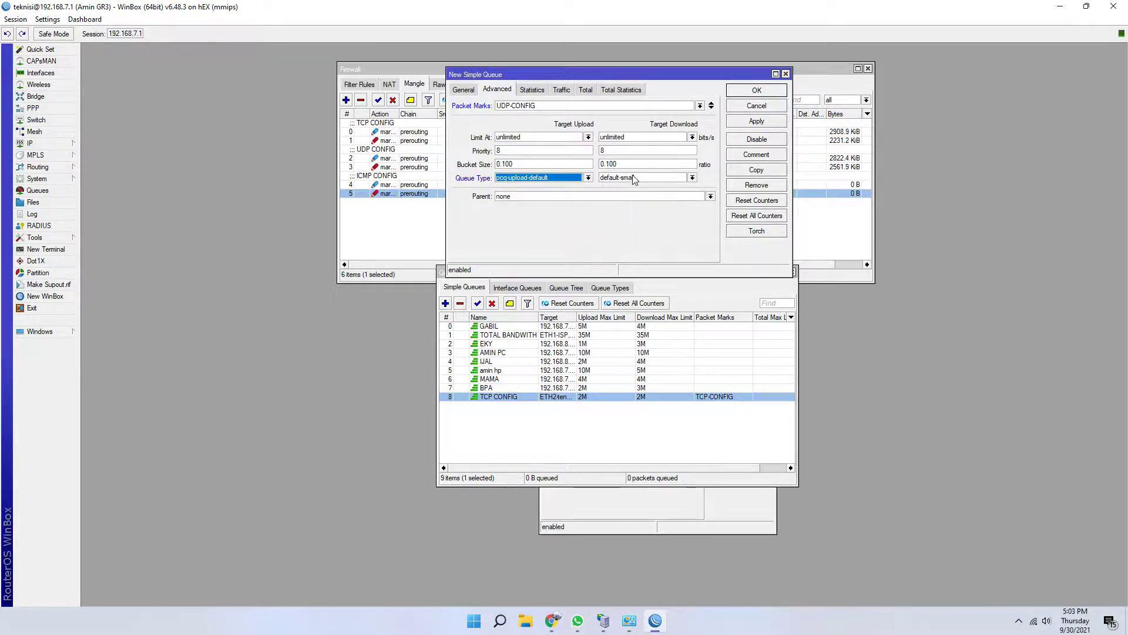
{"action": "left_click", "coordinate": [641, 177]}
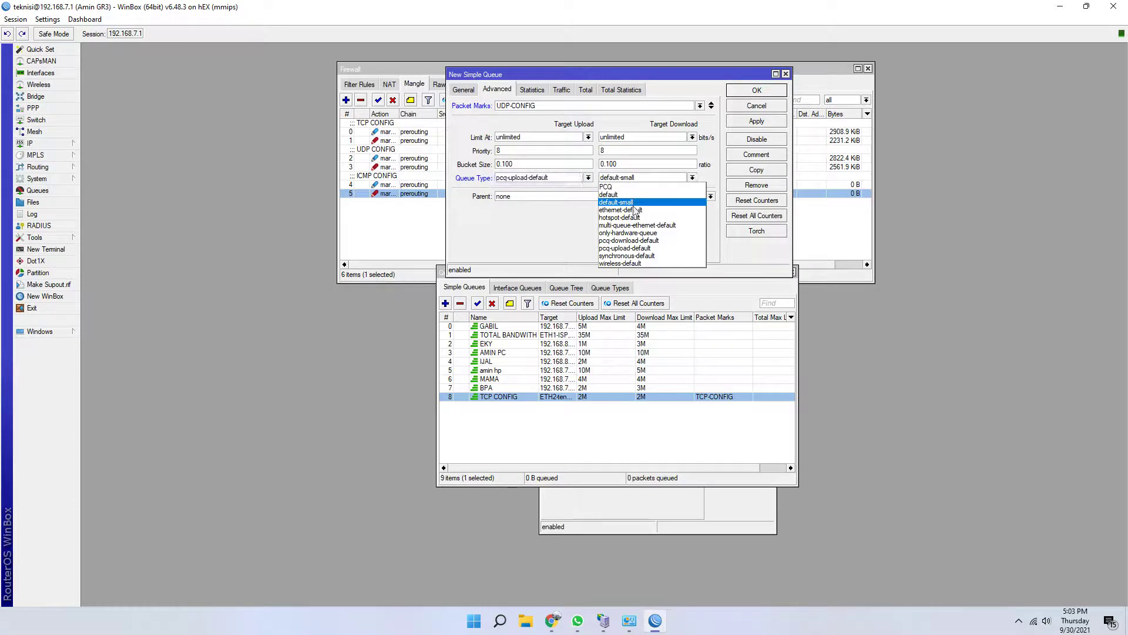
{"action": "left_click", "coordinate": [644, 240]}
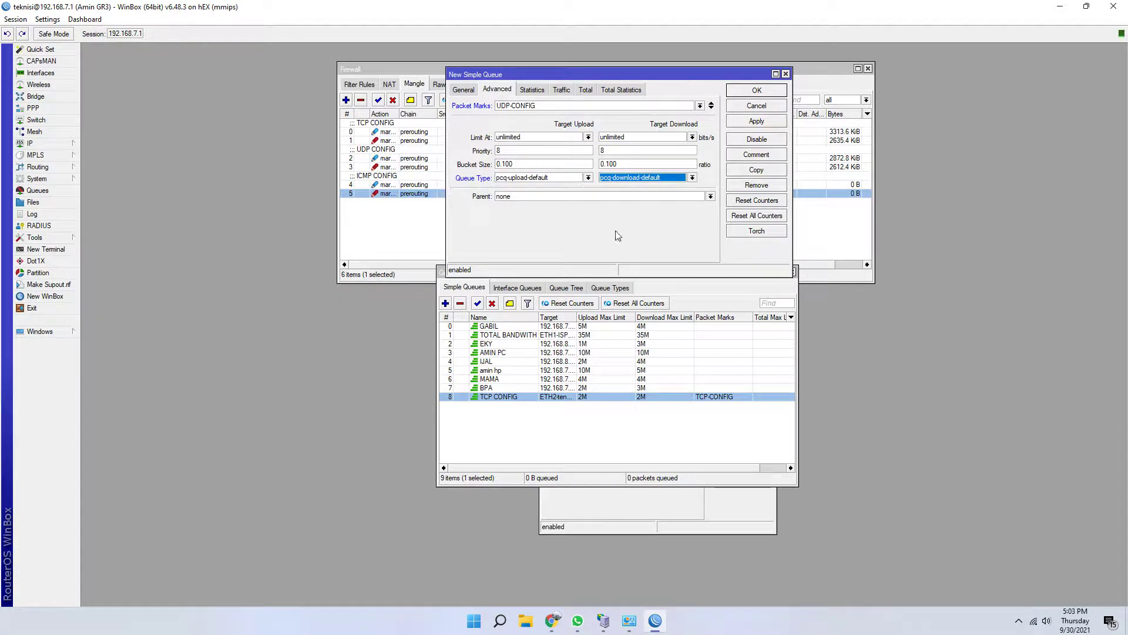
Set TOTAL BANDWITH as the UDP CONFIG queue's parent and save the queue
{"action": "left_click", "coordinate": [590, 199]}
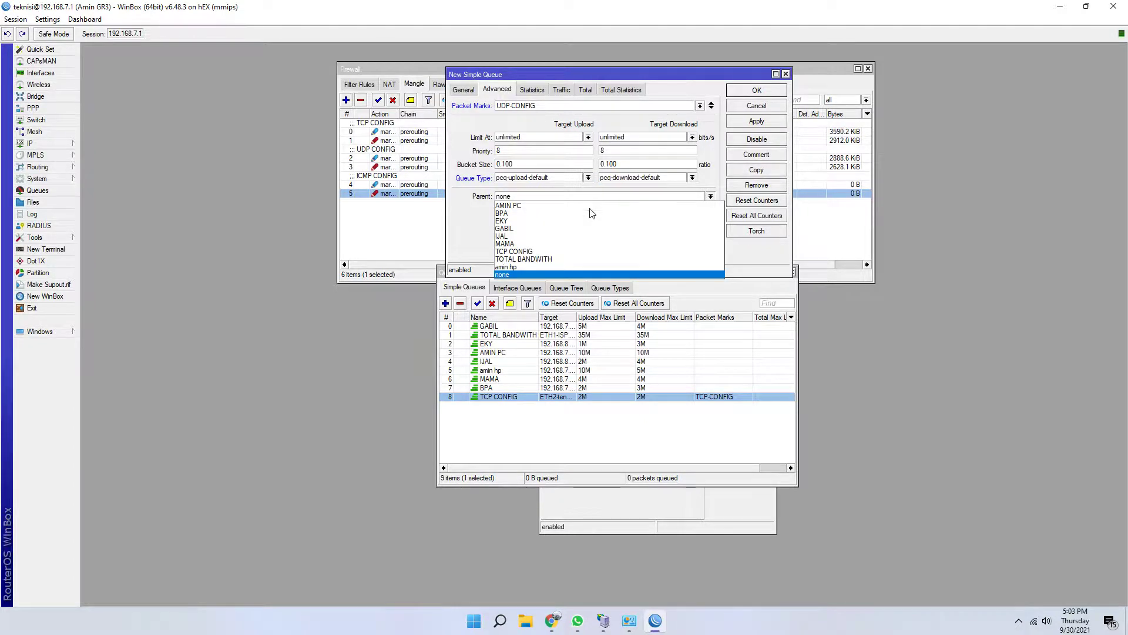
{"action": "left_click", "coordinate": [597, 260]}
{"action": "left_click", "coordinate": [757, 122]}
{"action": "left_click", "coordinate": [757, 90]}
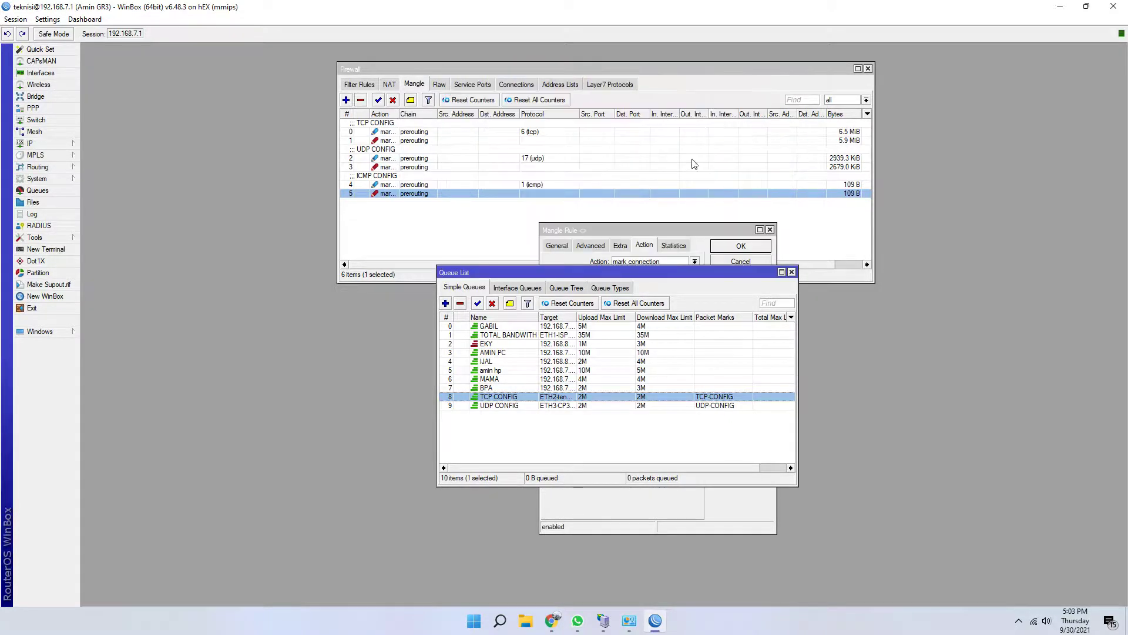
Start another simple queue named ICMP CONFIG with ETH3-CP300 and ETH2-tenda as its targets
{"action": "left_click", "coordinate": [446, 303]}
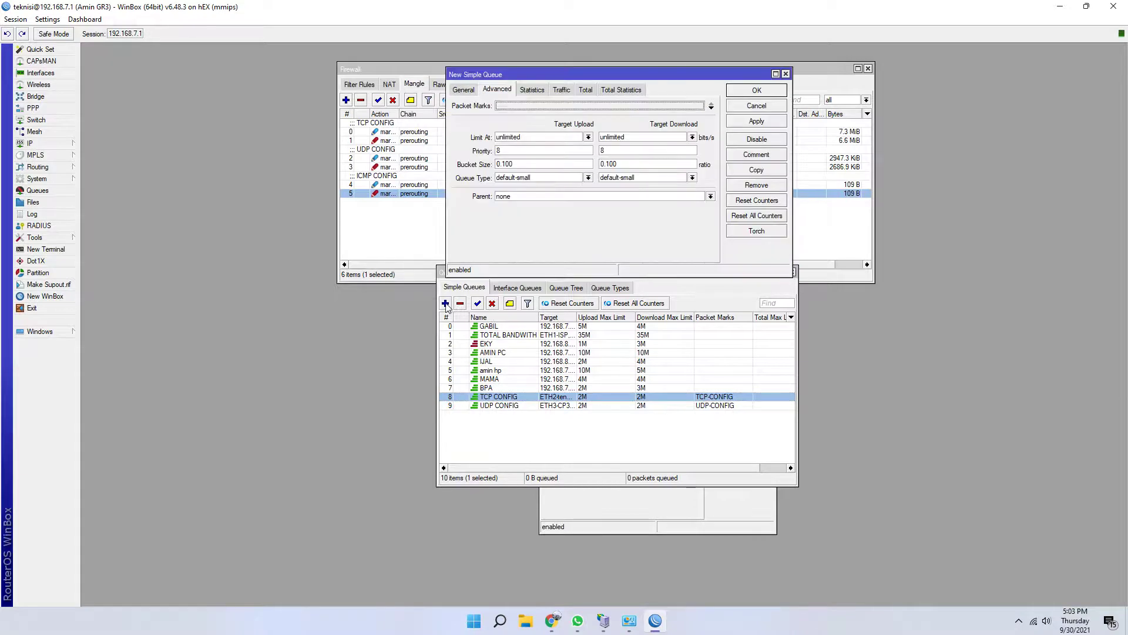
{"action": "left_click", "coordinate": [476, 89]}
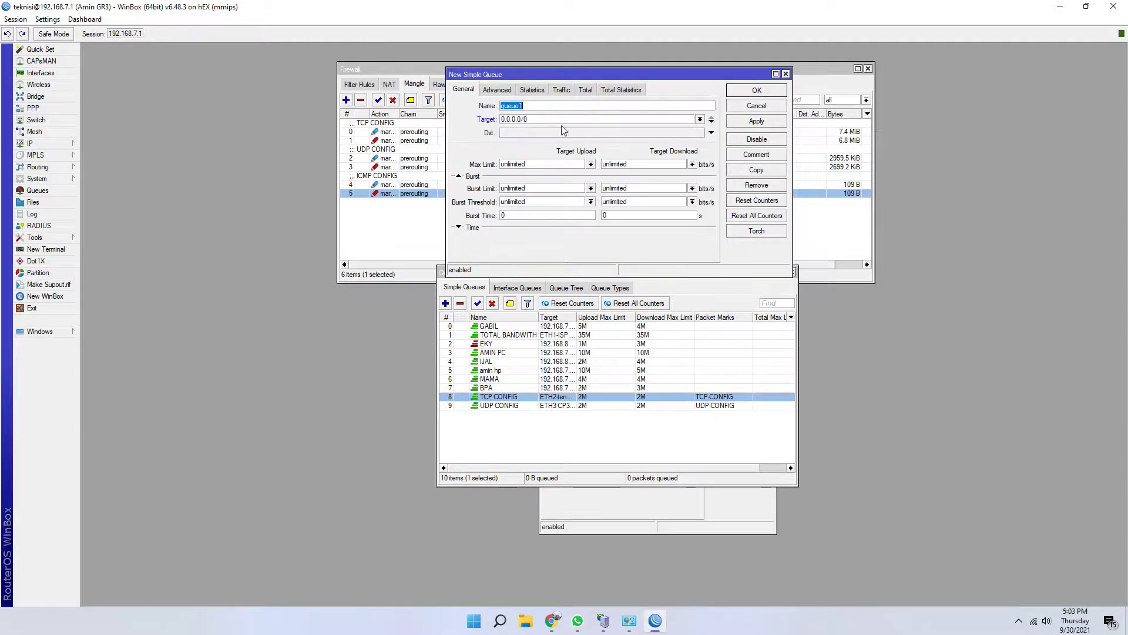
{"action": "type", "text": "ICMP CONFIFG"}
{"action": "left_click", "coordinate": [711, 122]}
{"action": "left_click", "coordinate": [700, 120]}
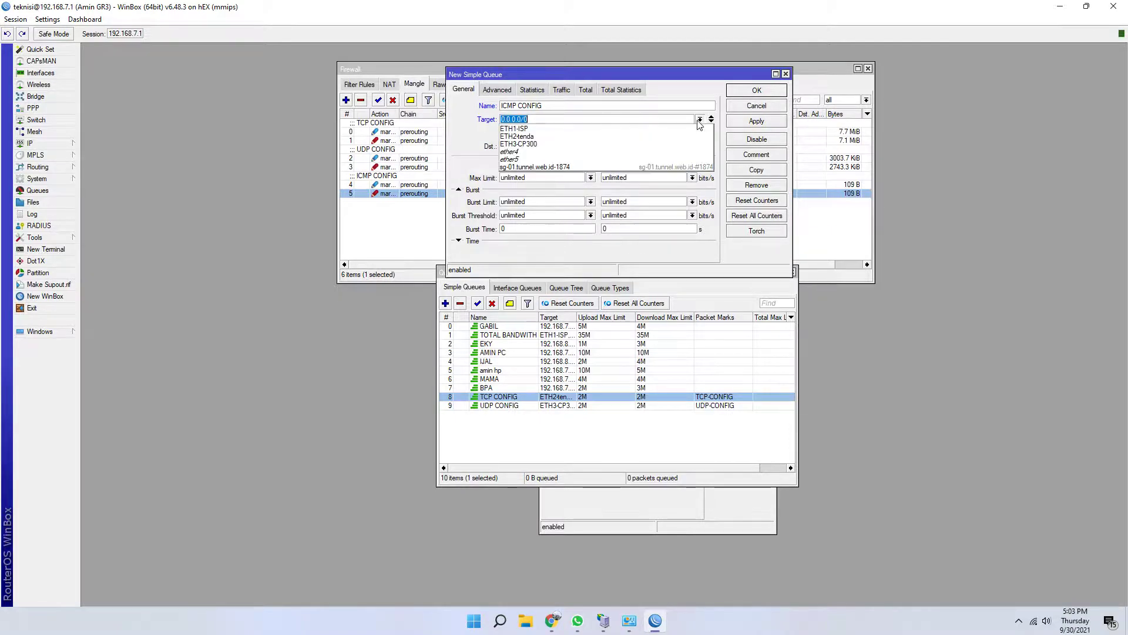
{"action": "left_click", "coordinate": [640, 147]}
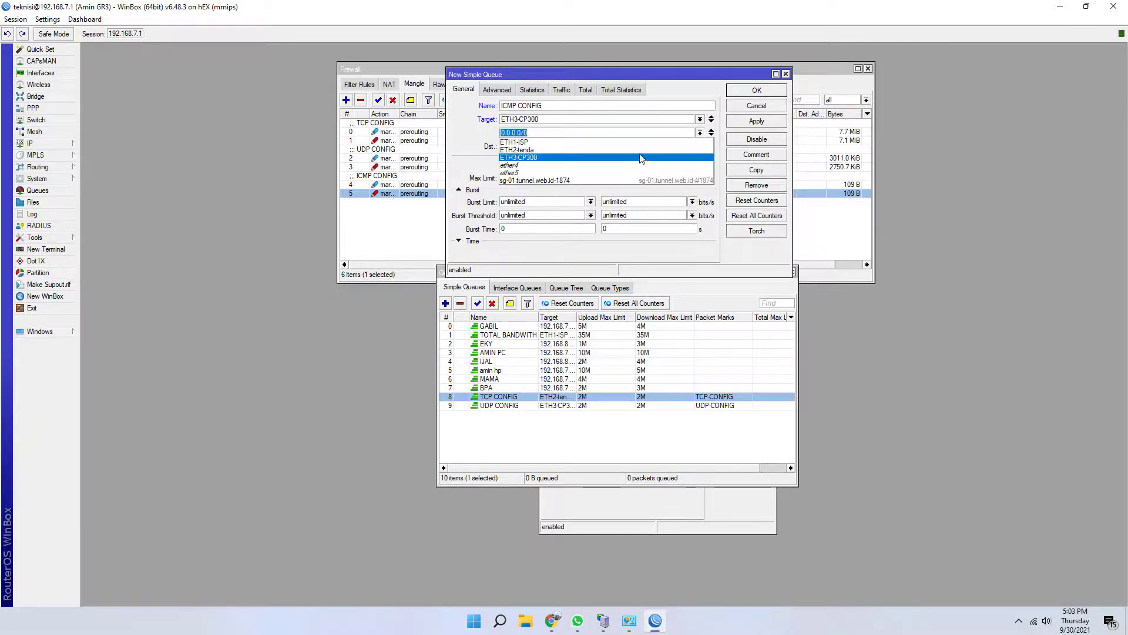
{"action": "scroll", "coordinate": [639, 149], "scroll_direction": "down", "scroll_amount": 1}
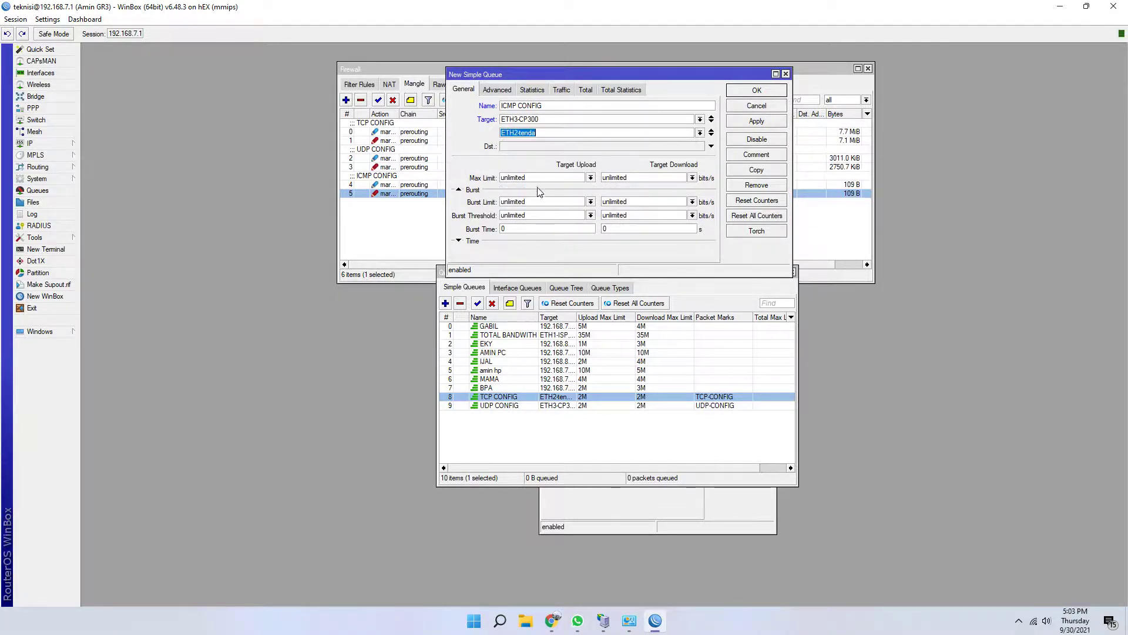
Set the ICMP CONFIG queue's max limit to 2M for both upload and download
{"action": "left_click", "coordinate": [591, 177]}
{"action": "left_click", "coordinate": [565, 248]}
{"action": "left_click", "coordinate": [692, 178]}
{"action": "left_click", "coordinate": [659, 256]}
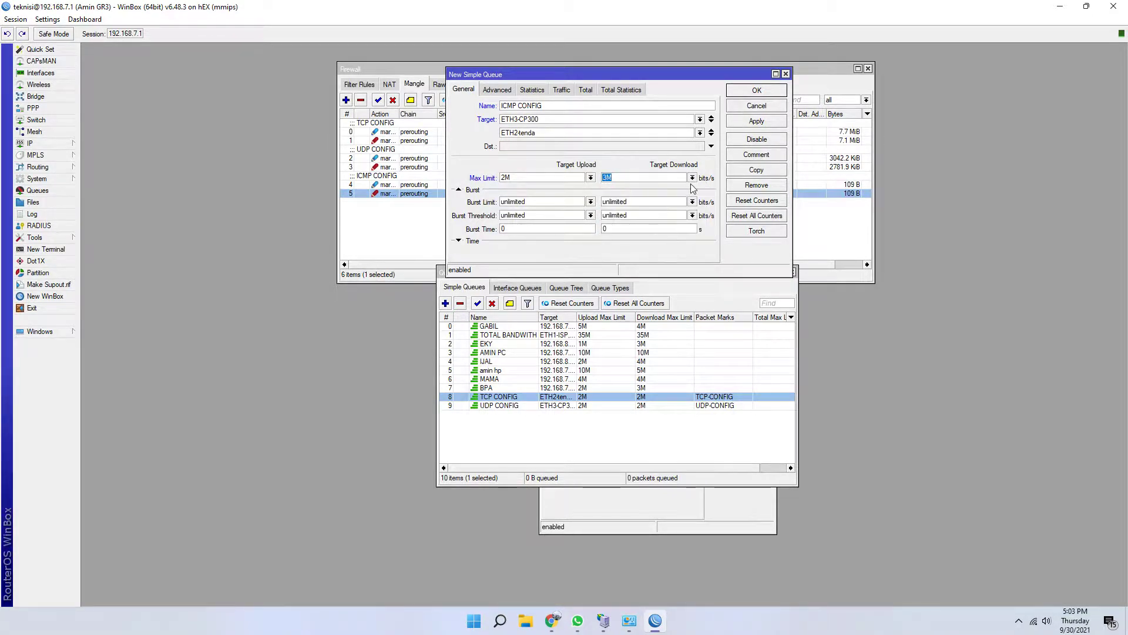
{"action": "left_click", "coordinate": [692, 177]}
{"action": "left_click", "coordinate": [652, 247]}
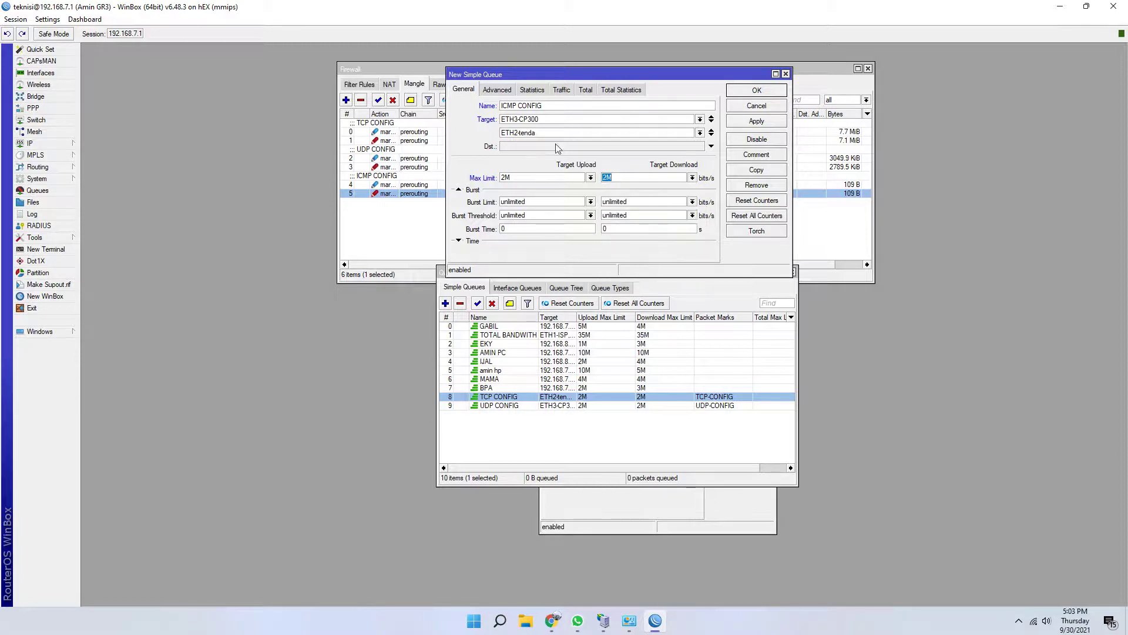
Assign the ICMP-CONFIG packet mark to the ICMP queue and set its priority to 1
{"action": "left_click", "coordinate": [504, 94]}
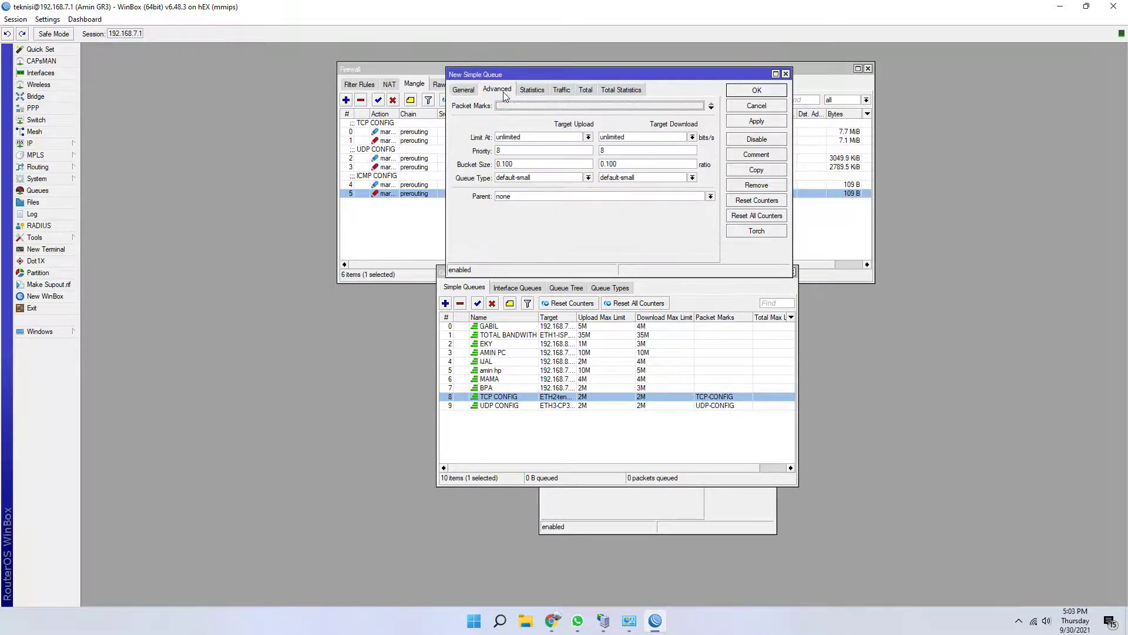
{"action": "left_click", "coordinate": [711, 108]}
{"action": "left_click", "coordinate": [699, 106]}
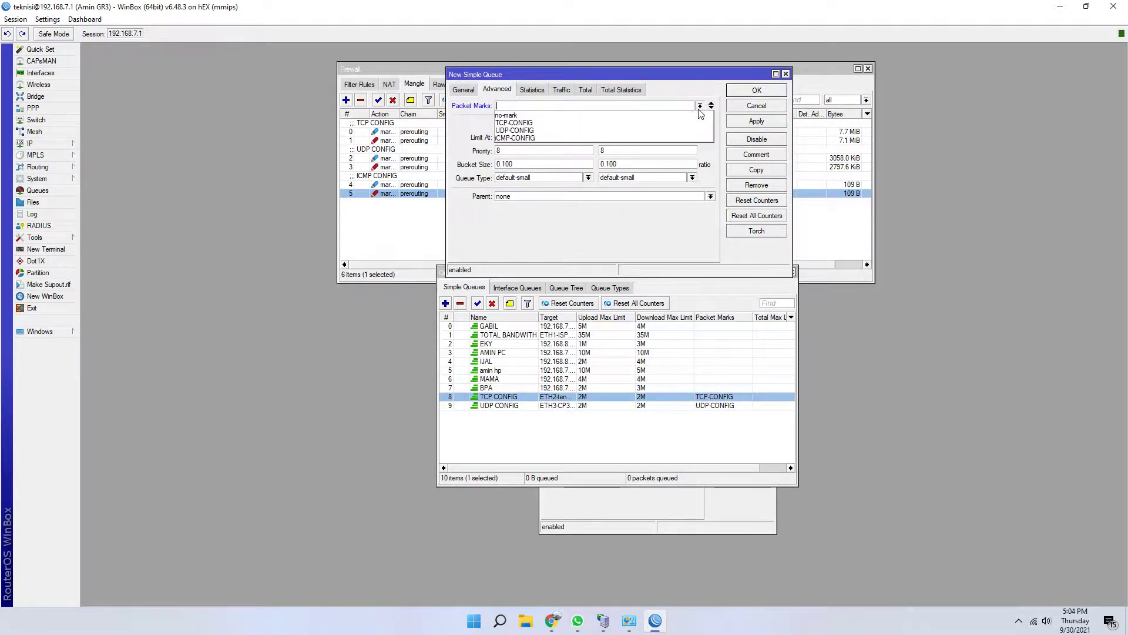
{"action": "left_click", "coordinate": [610, 138]}
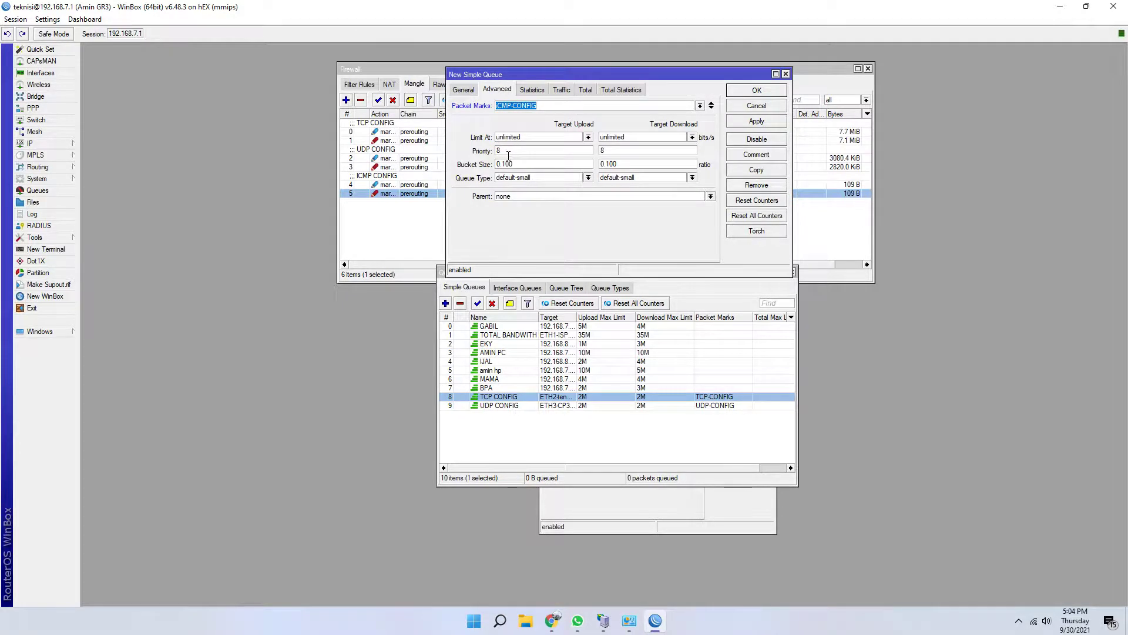
{"action": "left_click_drag", "start_coordinate": [504, 152], "coordinate": [486, 151]}
{"action": "type", "text": "1"}
{"action": "key", "text": "BackSpace"}
{"action": "type", "text": "1"}
Set the ICMP queue's types to pcq-upload-default for upload and pcq-download-default for download
{"action": "left_click", "coordinate": [540, 179]}
{"action": "left_click", "coordinate": [547, 248]}
{"action": "left_click", "coordinate": [640, 178]}
{"action": "left_click", "coordinate": [638, 241]}
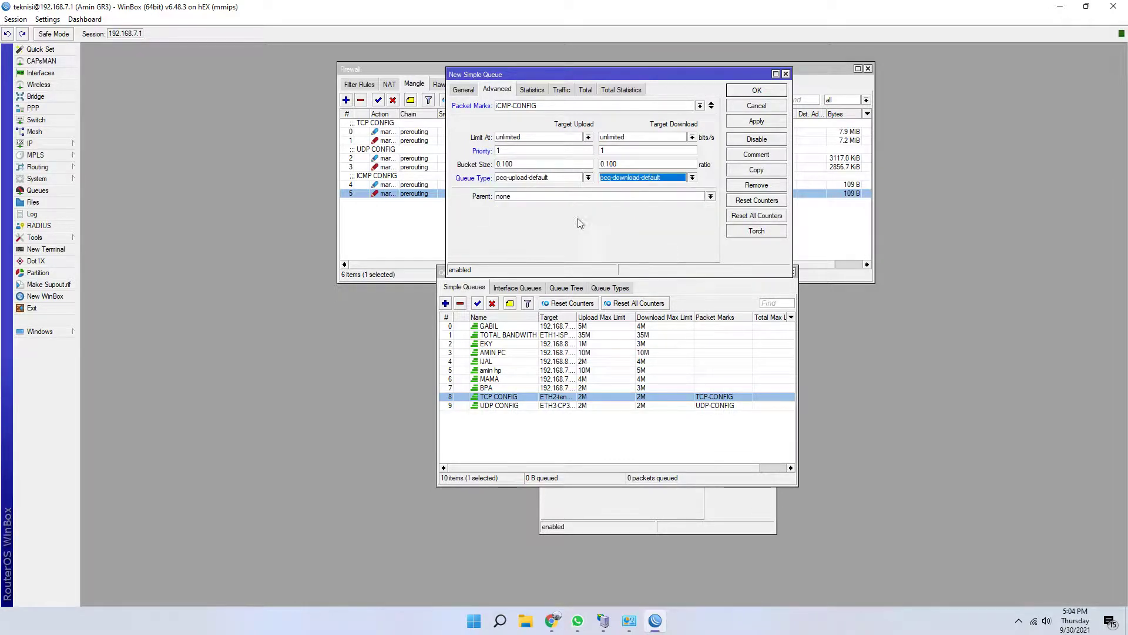
Set TOTAL BANDWITH as the ICMP CONFIG queue's parent and save the queue
{"action": "left_click", "coordinate": [556, 195]}
{"action": "left_click", "coordinate": [578, 257]}
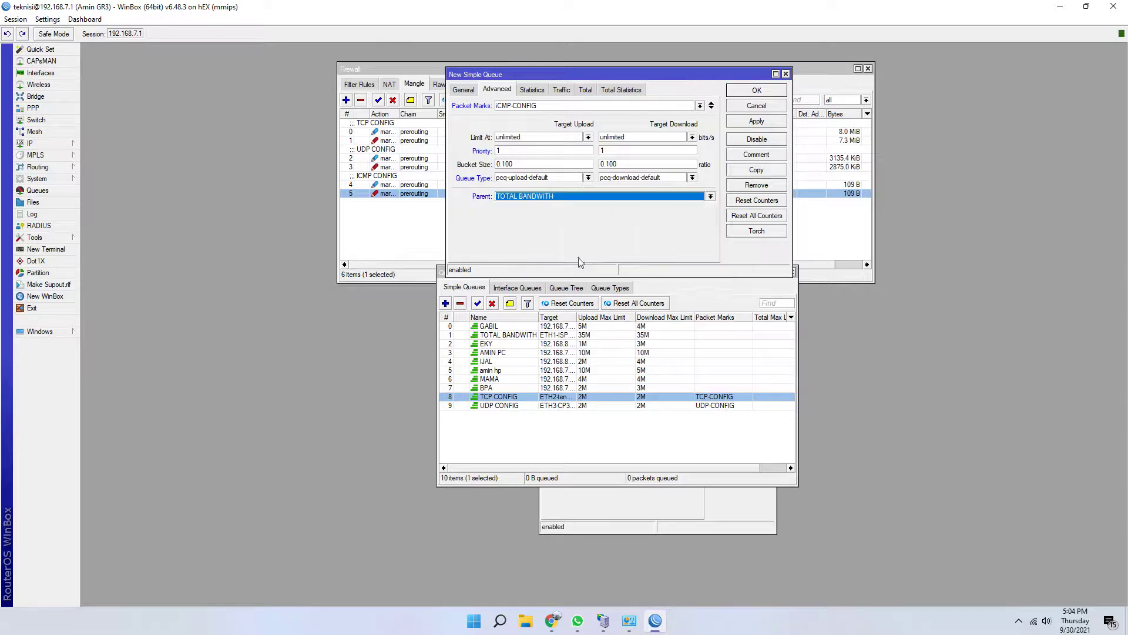
{"action": "left_click", "coordinate": [768, 120]}
{"action": "left_click", "coordinate": [754, 91]}
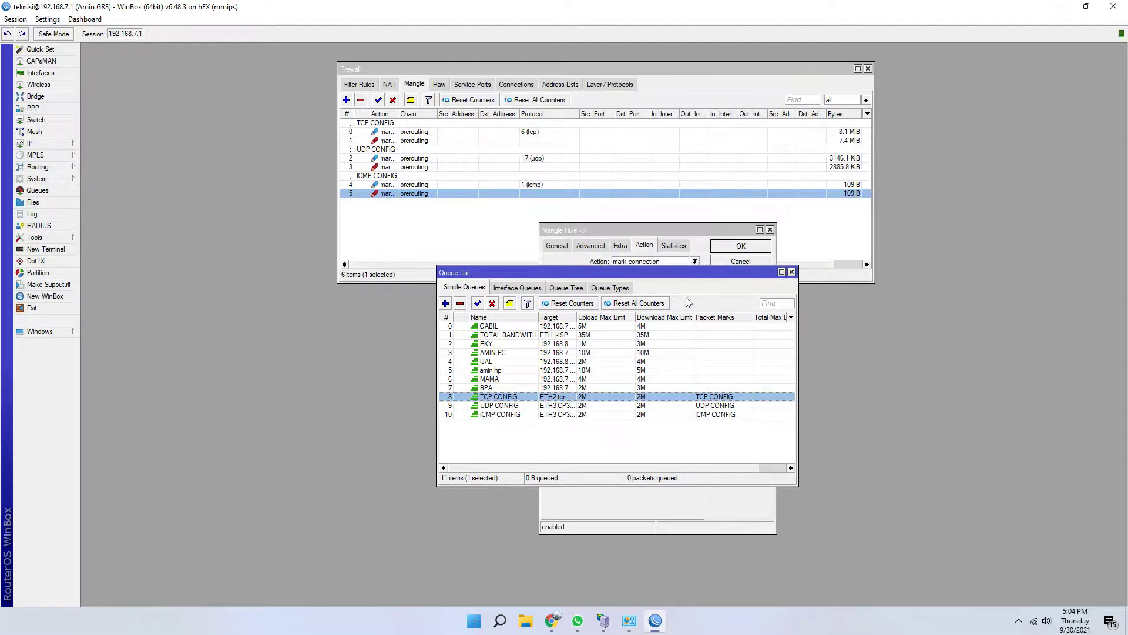
Check the statistics of the TCP CONFIG, UDP CONFIG and ICMP CONFIG simple queues in turn
{"action": "double_click", "coordinate": [673, 396]}
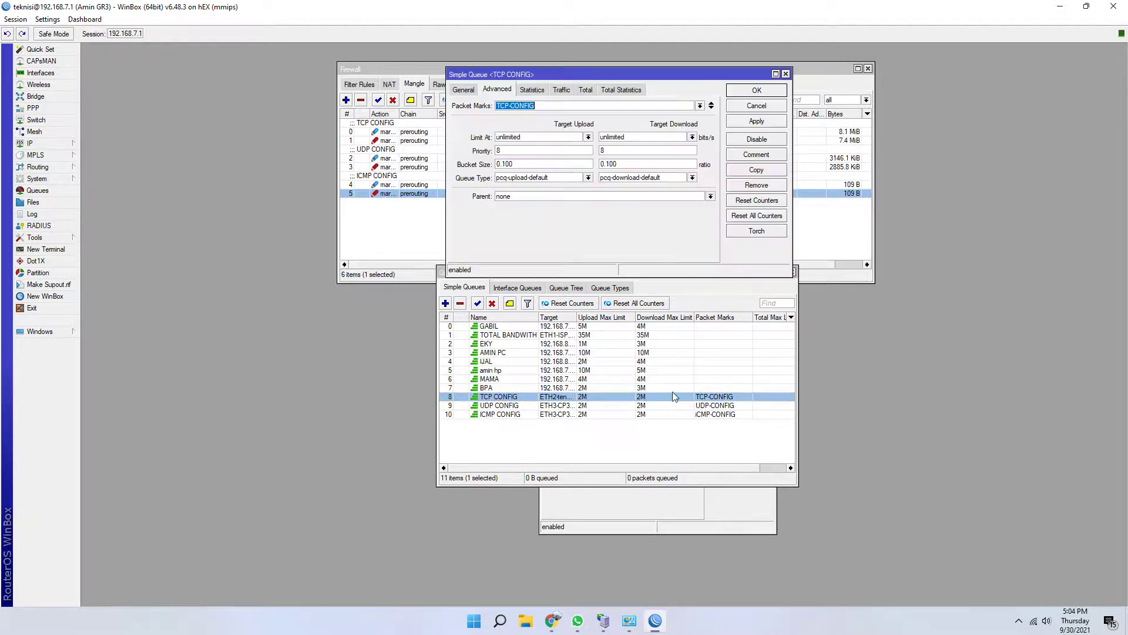
{"action": "left_click", "coordinate": [535, 92]}
{"action": "left_click", "coordinate": [785, 74]}
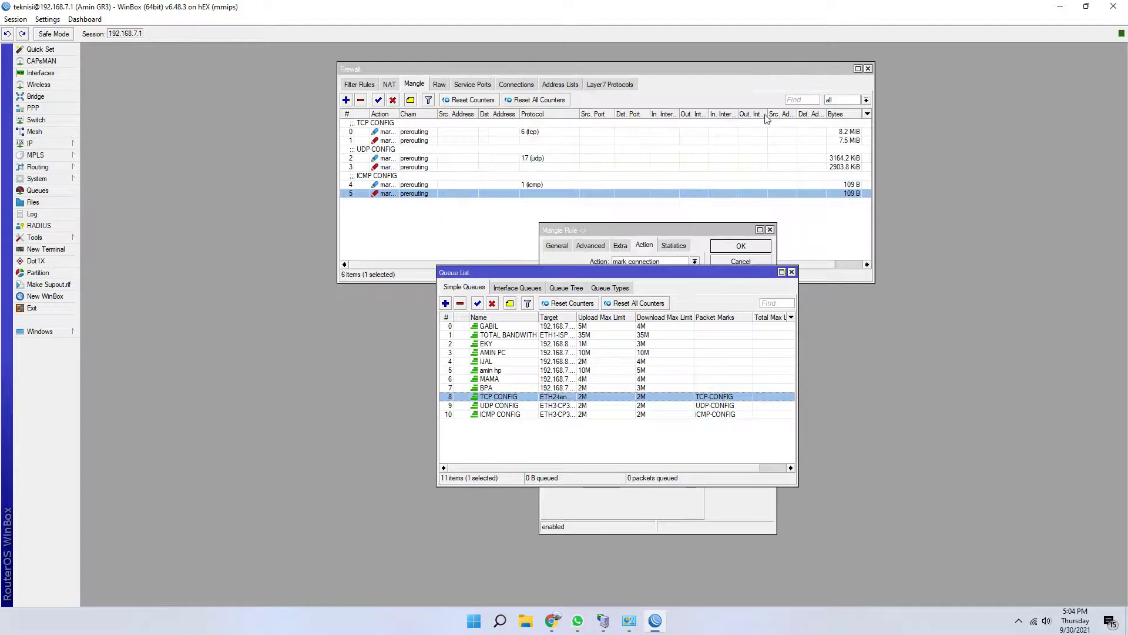
{"action": "double_click", "coordinate": [642, 406]}
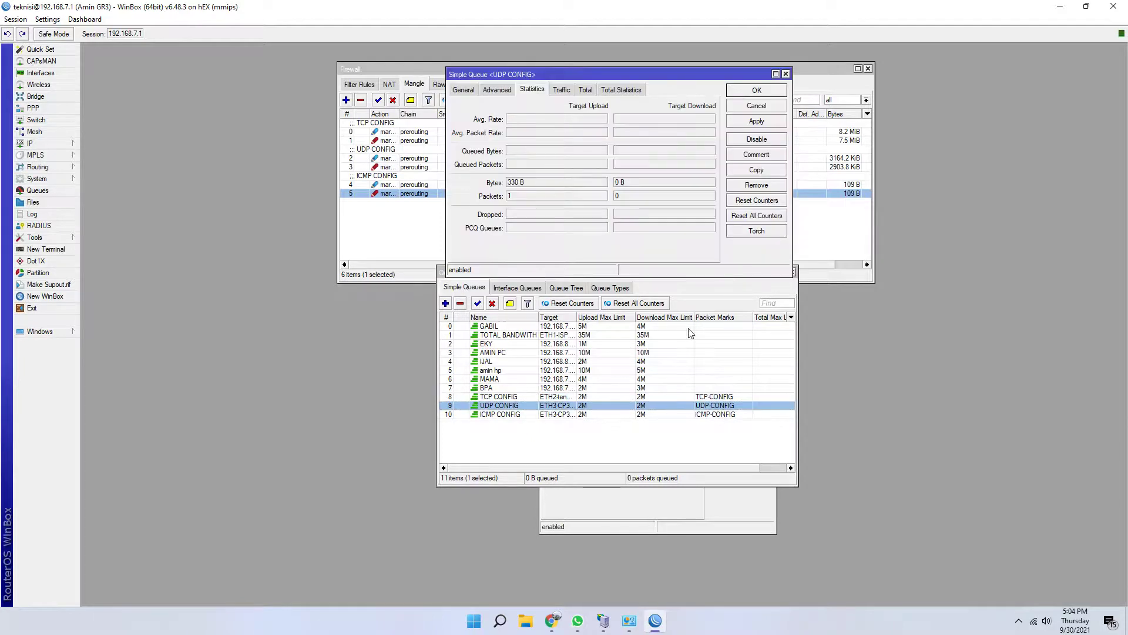
{"action": "left_click", "coordinate": [785, 74]}
{"action": "double_click", "coordinate": [644, 414]}
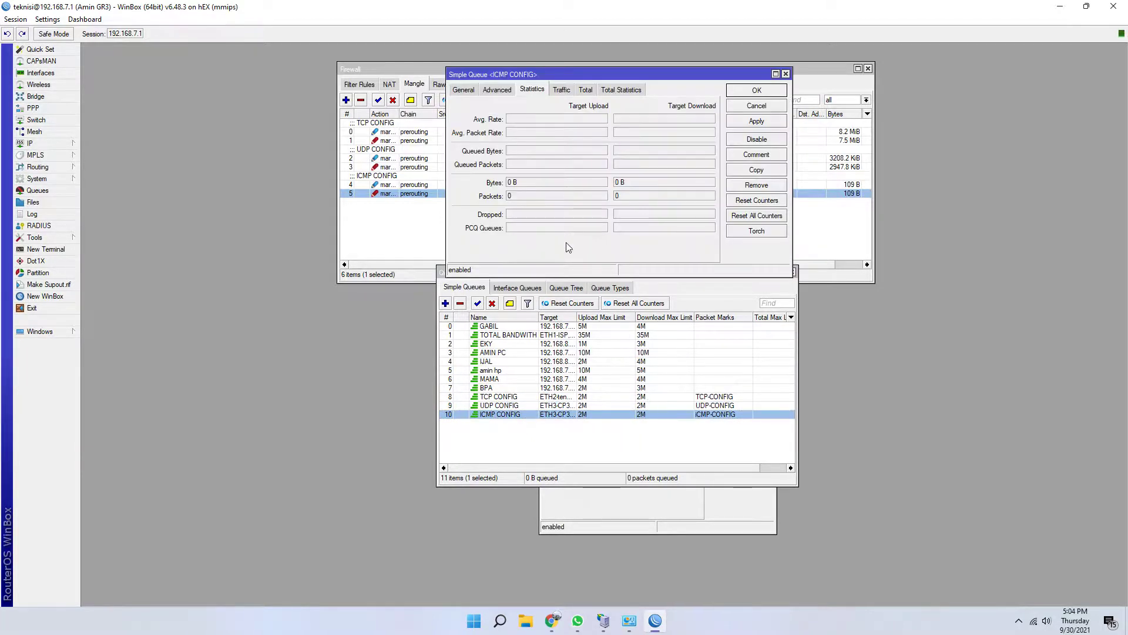
Review the packet mark, priority, queue type and parent settings of the ICMP CONFIG and UDP CONFIG queues
{"action": "left_click", "coordinate": [497, 89]}
{"action": "left_click", "coordinate": [558, 198]}
{"action": "left_click", "coordinate": [559, 199]}
{"action": "left_click", "coordinate": [549, 416]}
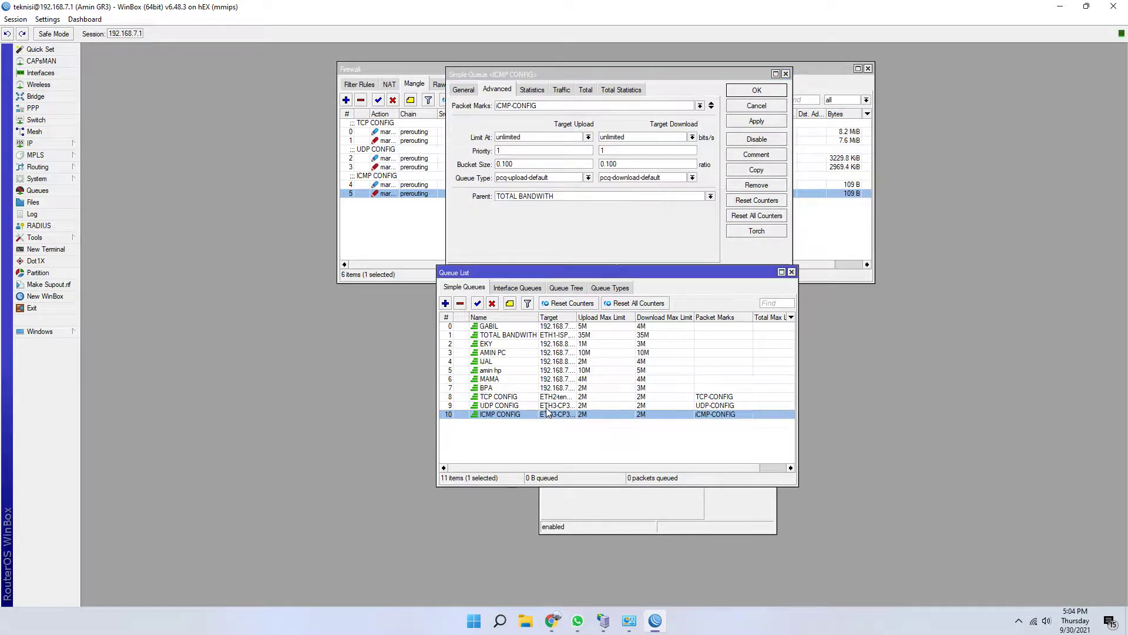
{"action": "double_click", "coordinate": [550, 406]}
{"action": "left_click", "coordinate": [509, 104]}
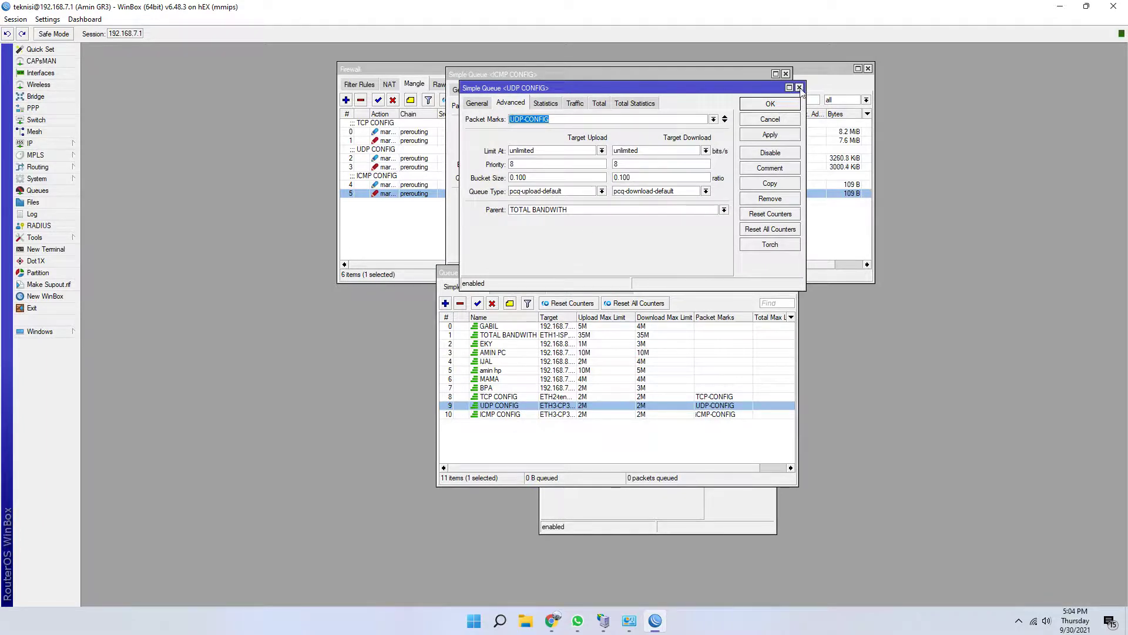
{"action": "left_click", "coordinate": [799, 87]}
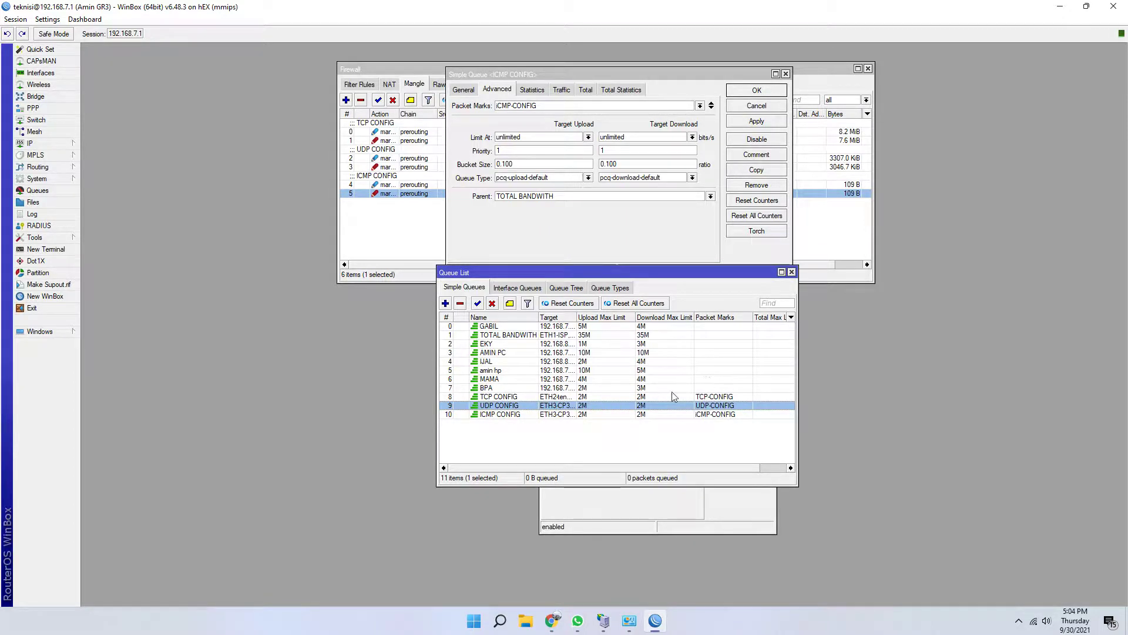
Compare the priority, queue type and parent settings of the ICMP CONFIG and UDP CONFIG queues side by side
{"action": "double_click", "coordinate": [607, 414]}
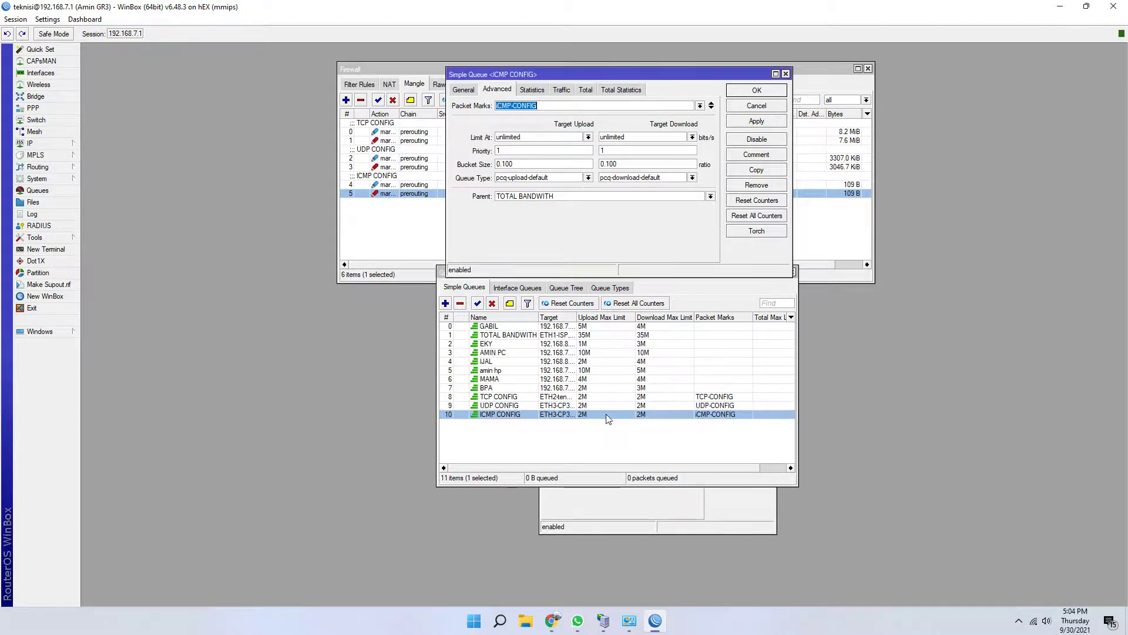
{"action": "left_click", "coordinate": [520, 150]}
{"action": "left_click", "coordinate": [515, 415]}
{"action": "double_click", "coordinate": [515, 406]}
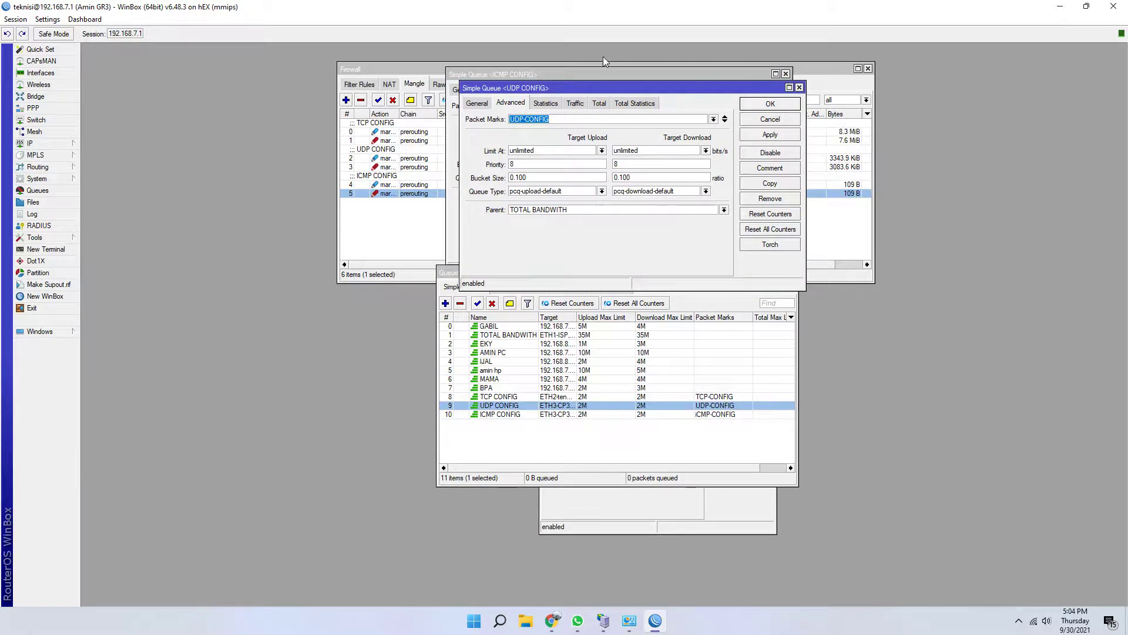
{"action": "left_click_drag", "start_coordinate": [601, 77], "coordinate": [787, 113]}
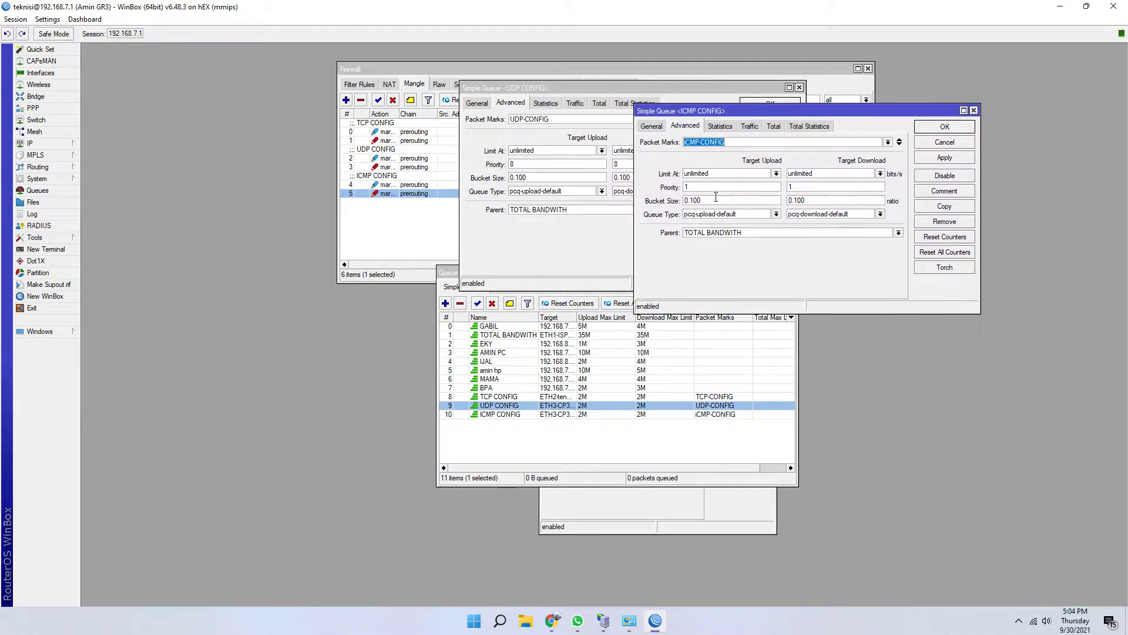
{"action": "left_click", "coordinate": [469, 162]}
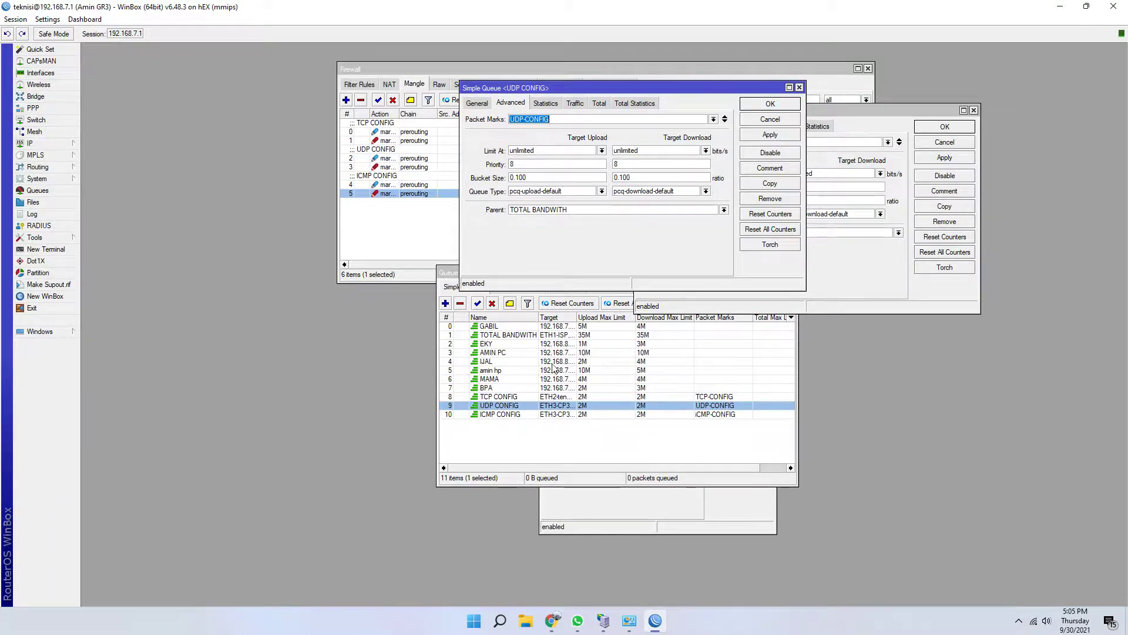
{"action": "left_click", "coordinate": [625, 415]}
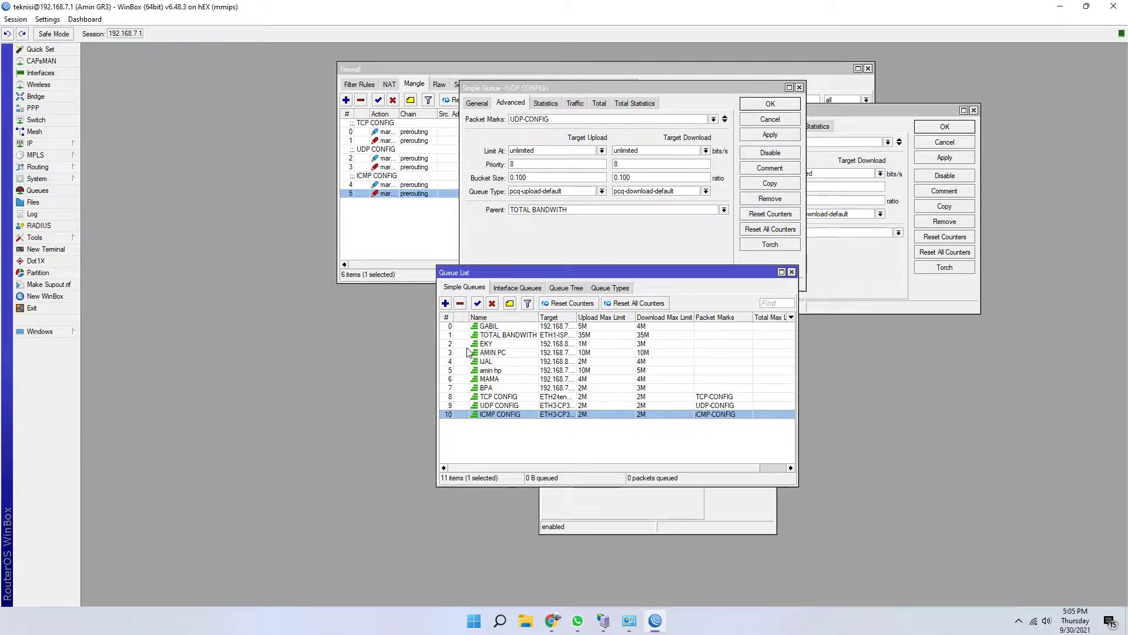
Order the simple queues by number and move the ICMP CONFIG queue to the first position, above GABIL
{"action": "left_click_drag", "start_coordinate": [523, 272], "coordinate": [395, 250]}
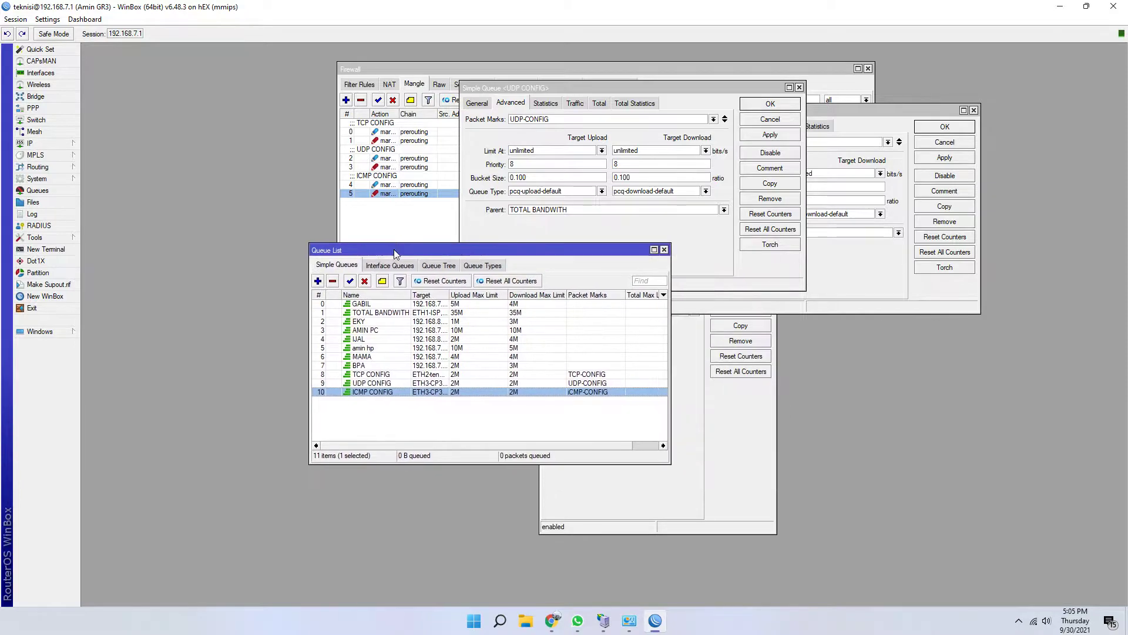
{"action": "left_click", "coordinate": [320, 300]}
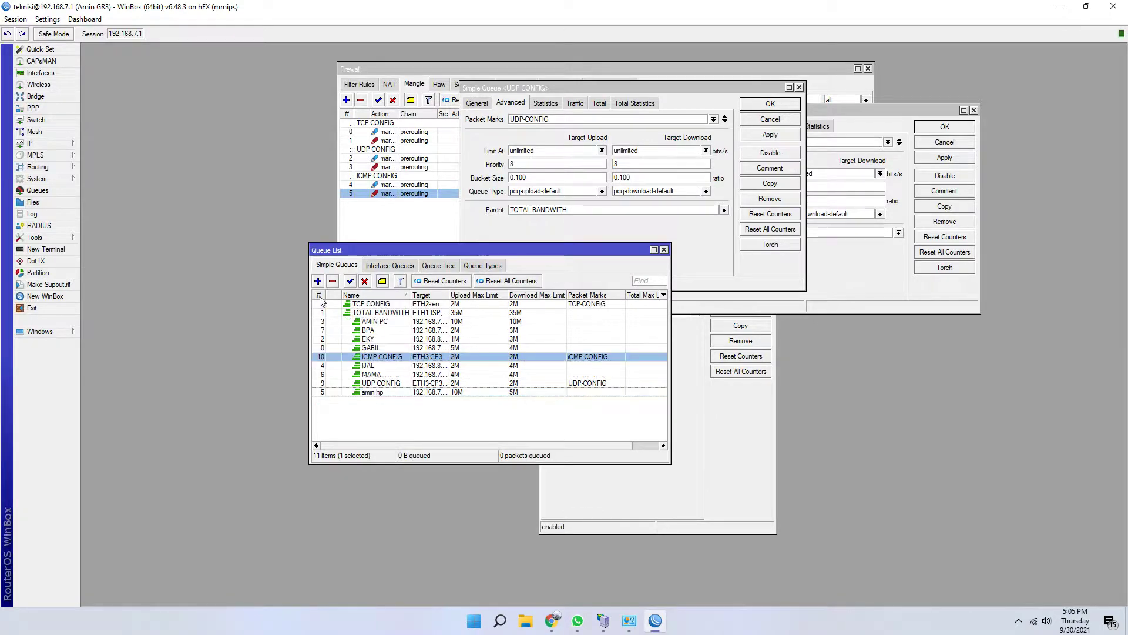
{"action": "left_click", "coordinate": [528, 392]}
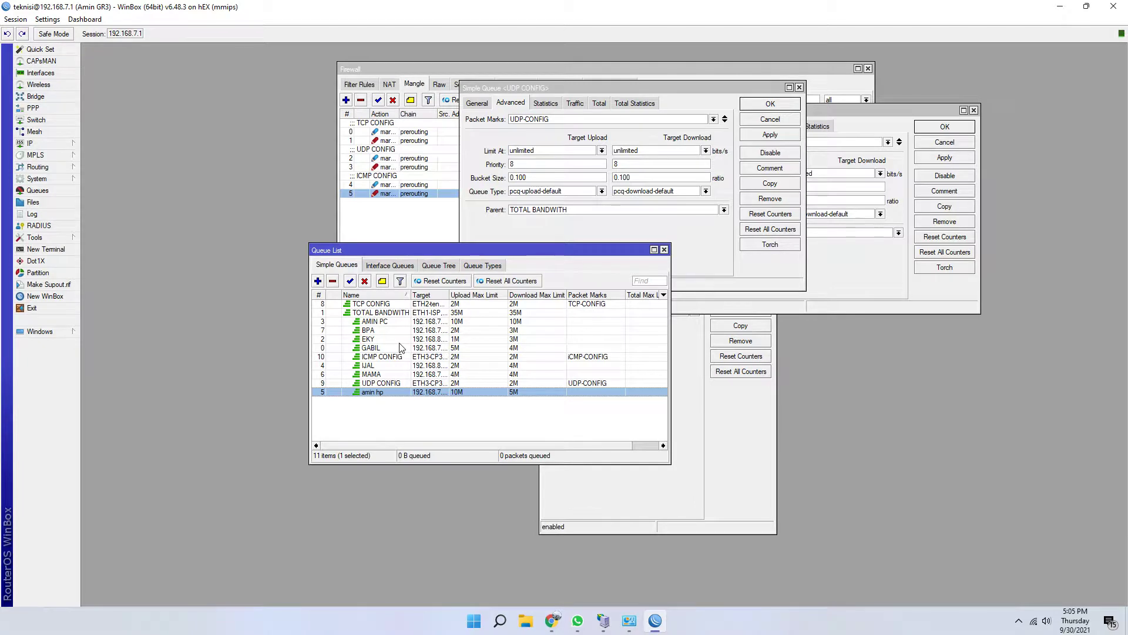
{"action": "left_click", "coordinate": [318, 295]}
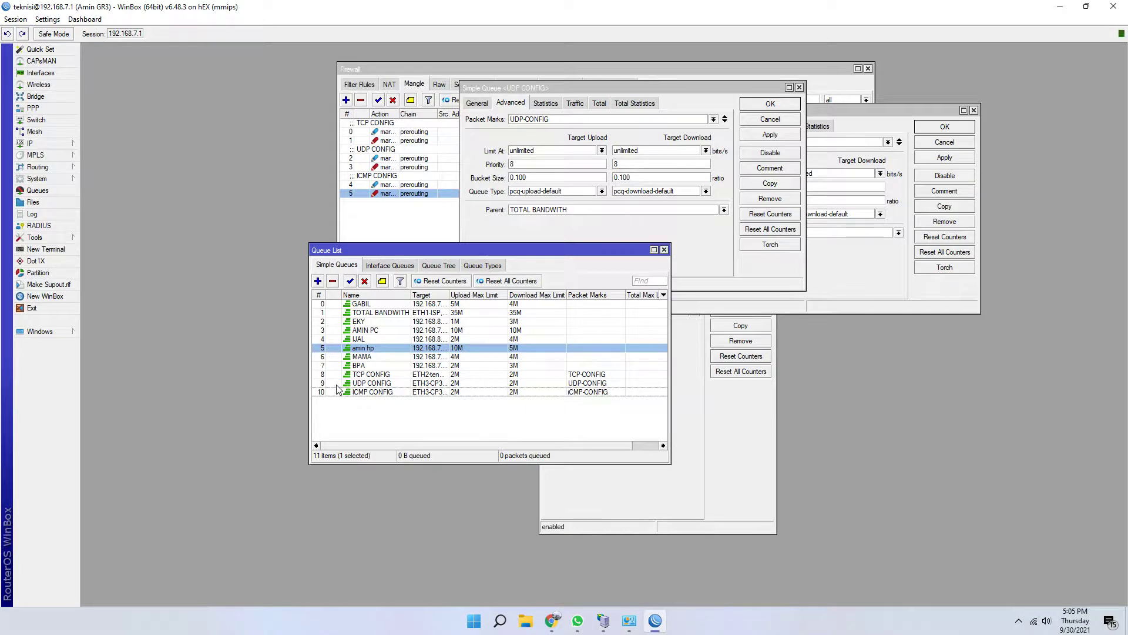
{"action": "left_click", "coordinate": [357, 392]}
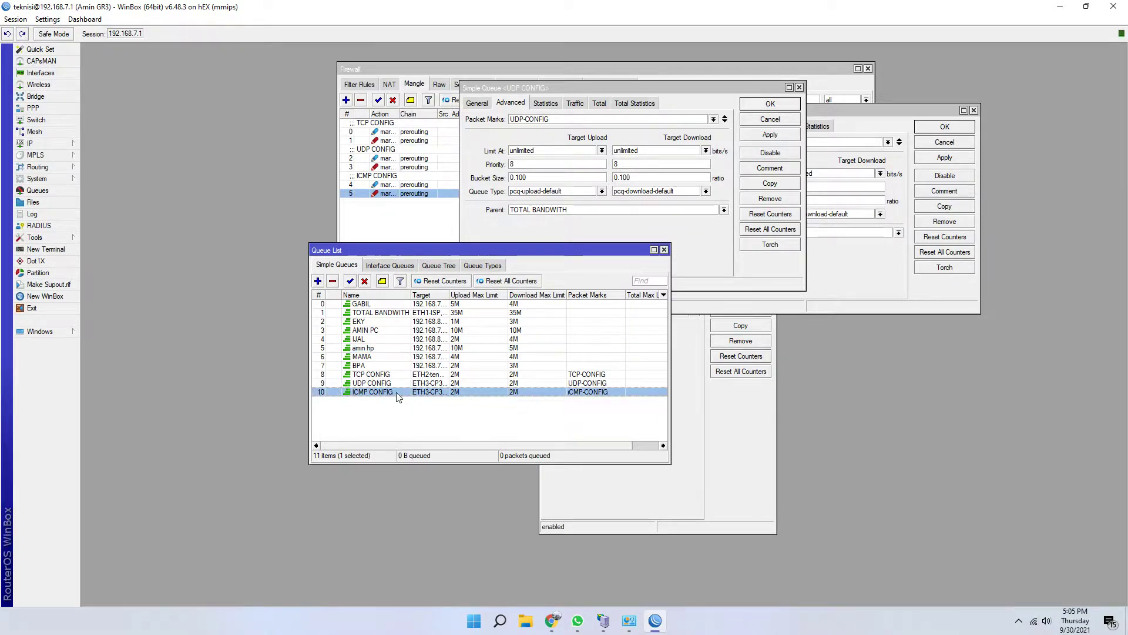
{"action": "left_click_drag", "start_coordinate": [381, 395], "coordinate": [358, 303]}
{"action": "left_click", "coordinate": [481, 340]}
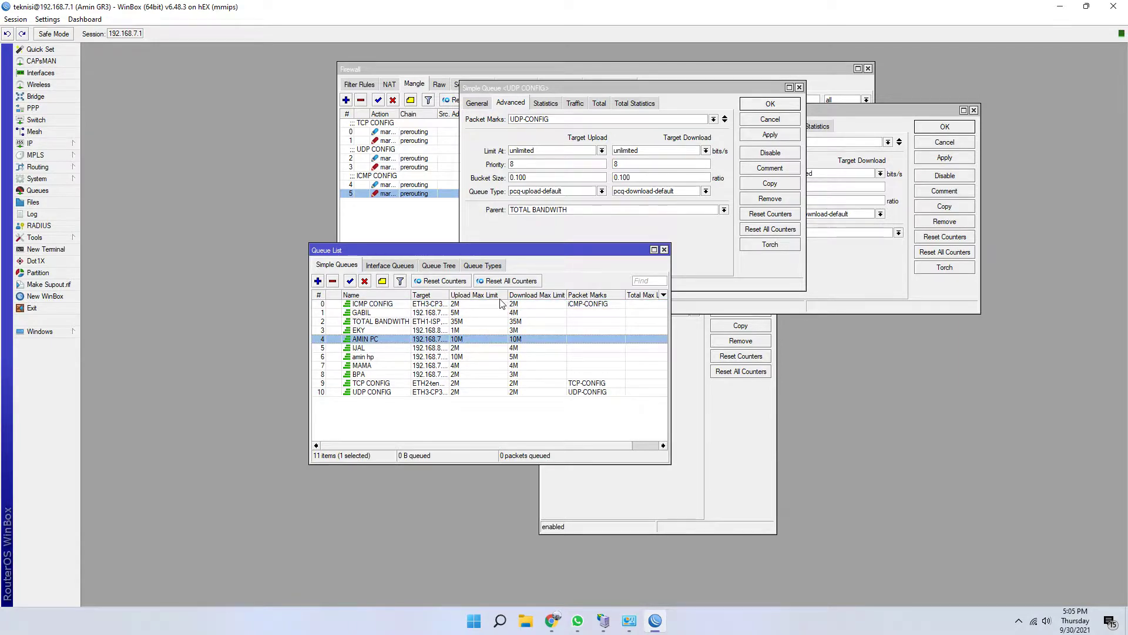
Check the statistics of the ICMP CONFIG queue in an enlarged window, then close it
{"action": "double_click", "coordinate": [502, 306]}
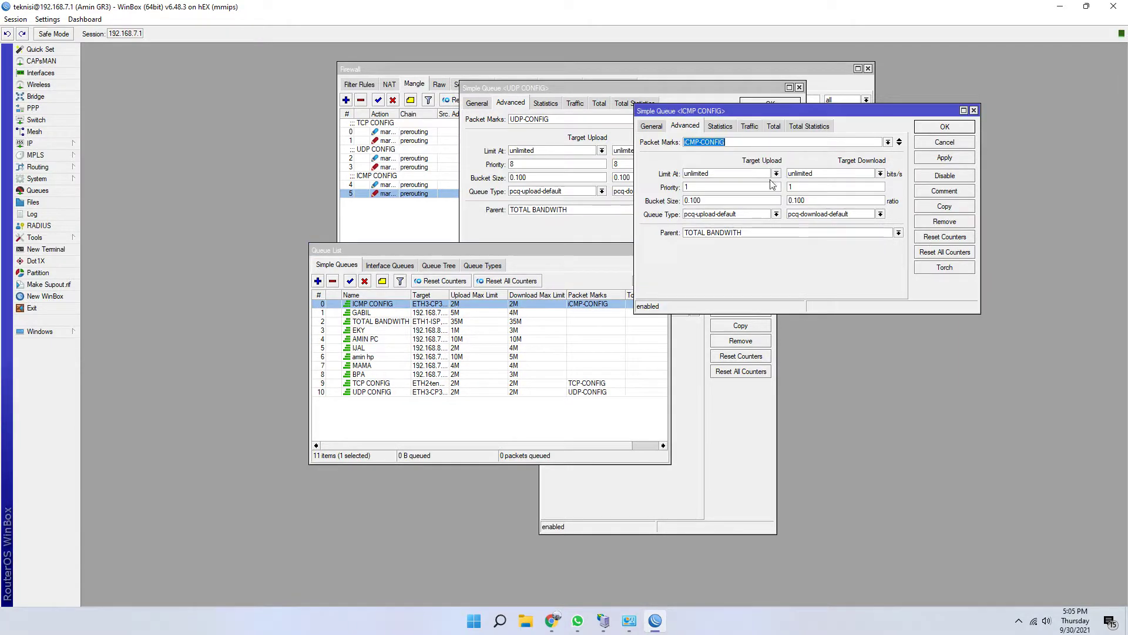
{"action": "key", "text": "ctrl+Tab"}
{"action": "left_click", "coordinate": [963, 110]}
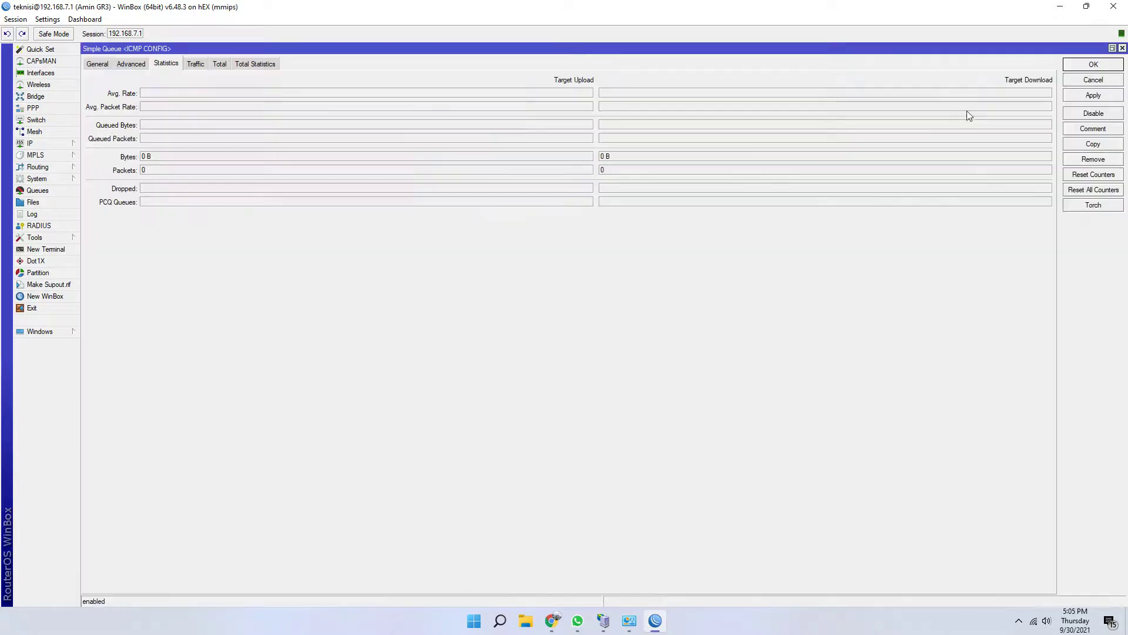
{"action": "left_click", "coordinate": [1123, 48]}
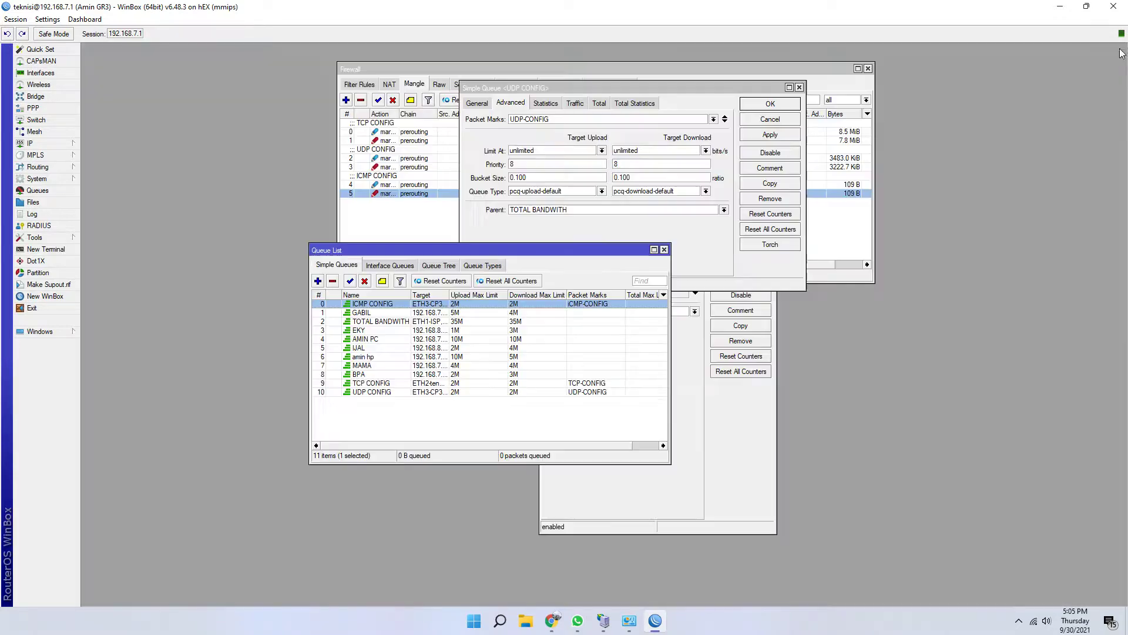
Examine the byte and packet counters of the TCP, UDP and ICMP mangle rules
{"action": "left_click", "coordinate": [435, 221]}
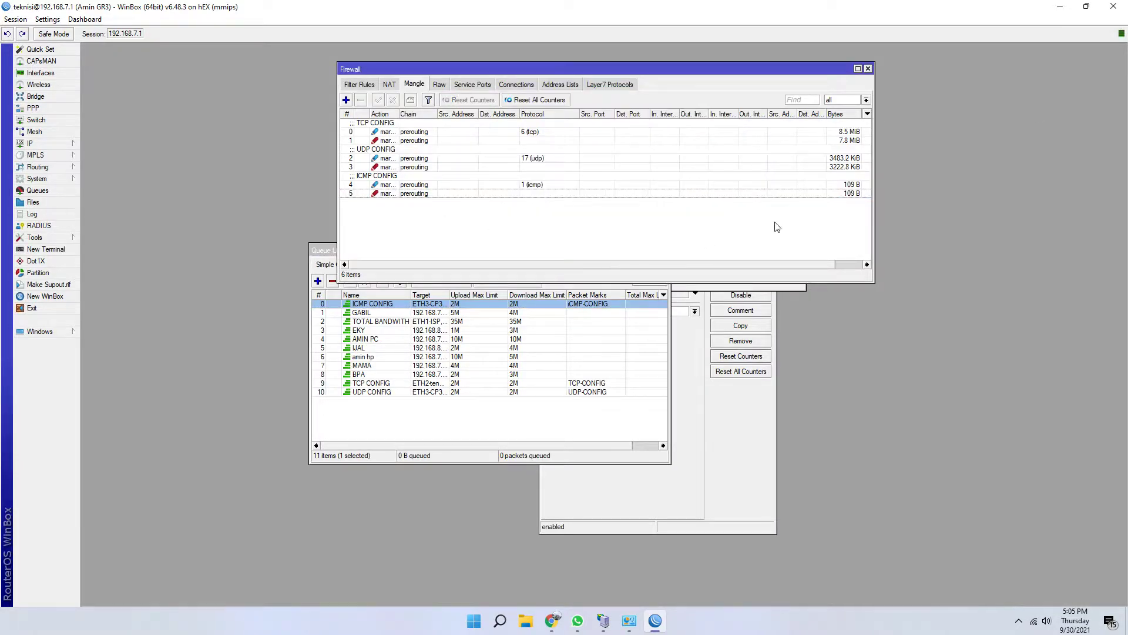
{"action": "left_click", "coordinate": [736, 264]}
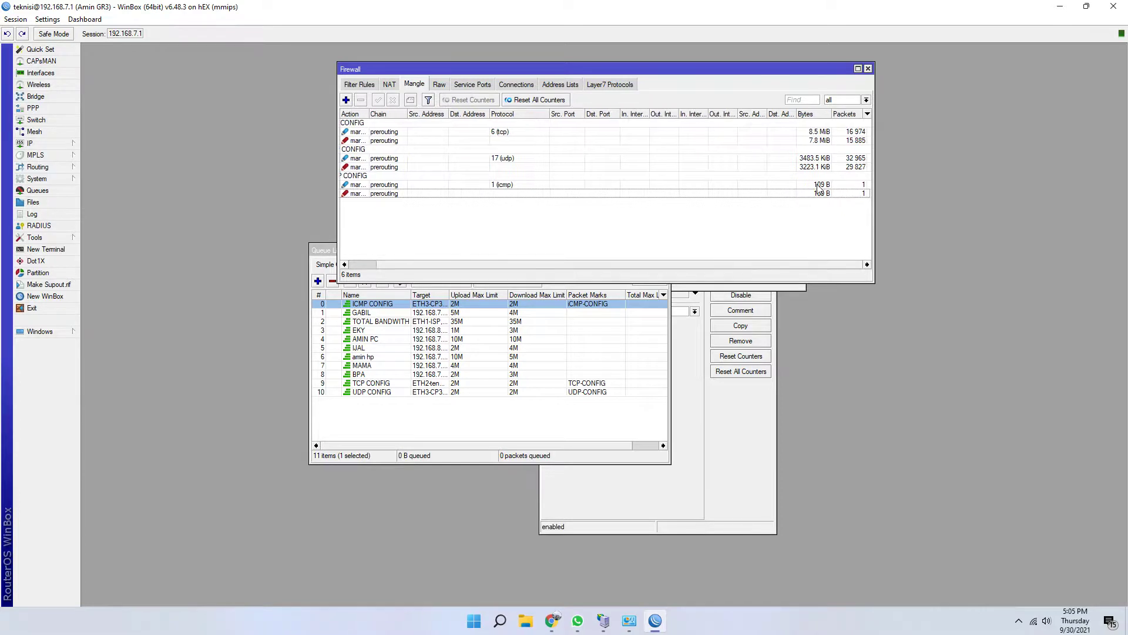
{"action": "left_click", "coordinate": [766, 184]}
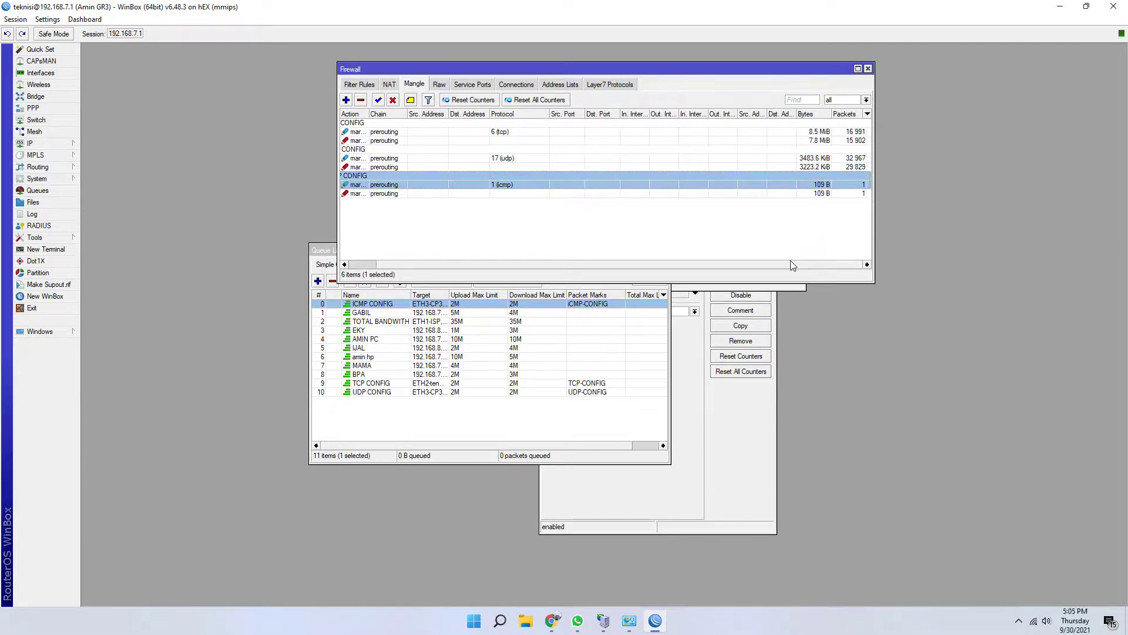
{"action": "left_click_drag", "start_coordinate": [791, 263], "coordinate": [681, 265]}
{"action": "left_click", "coordinate": [421, 202]}
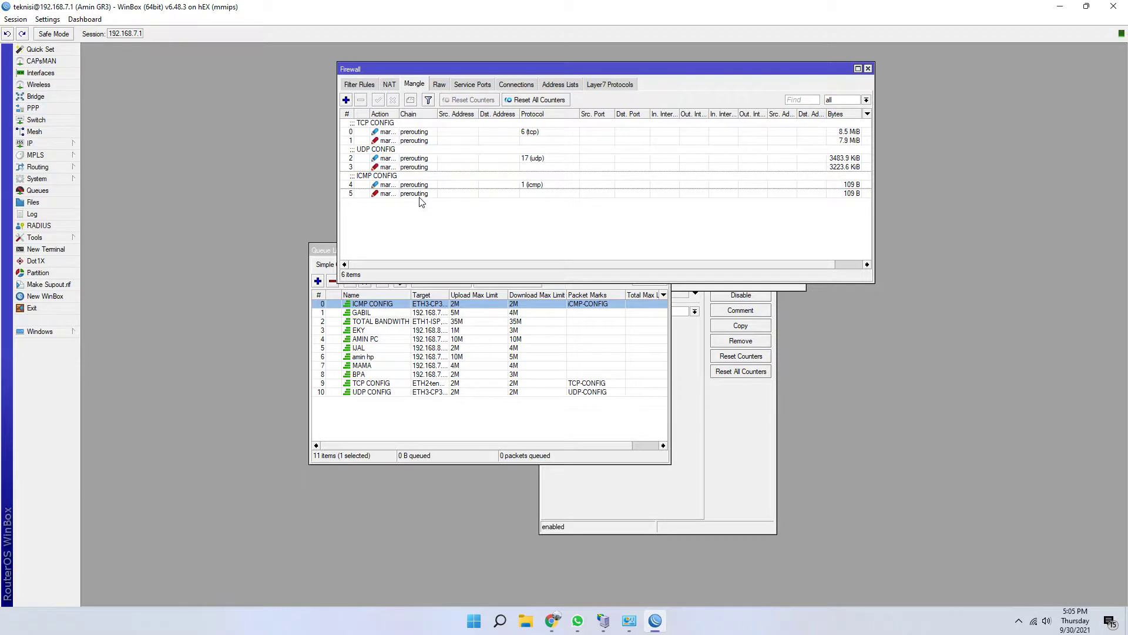
{"action": "left_click", "coordinate": [752, 183]}
{"action": "left_click", "coordinate": [777, 196]}
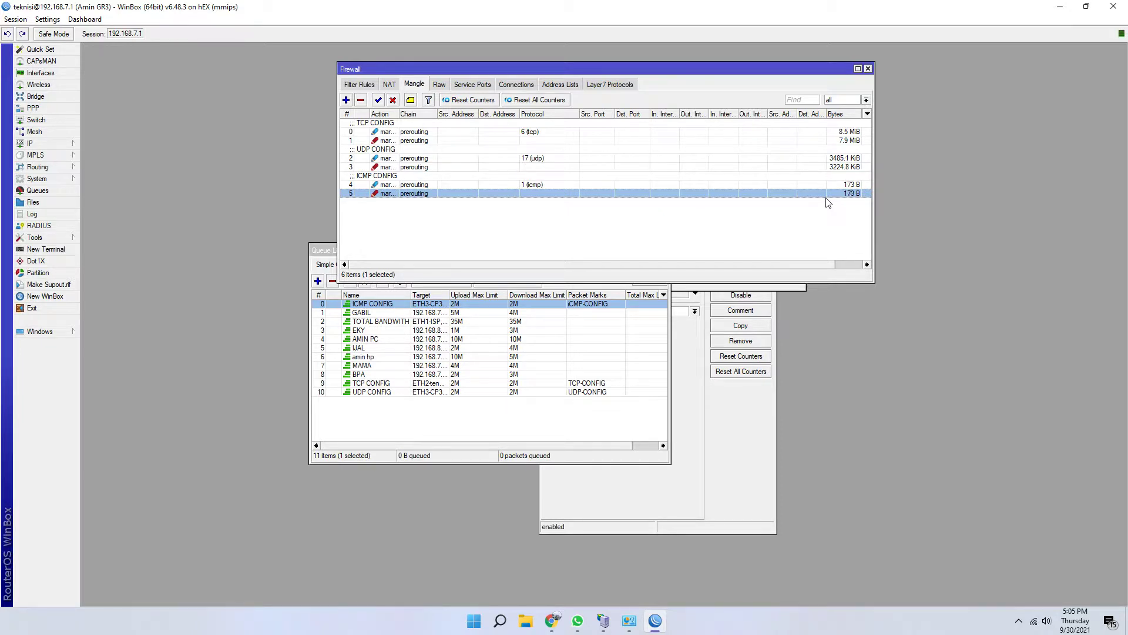
{"action": "left_click", "coordinate": [416, 131]}
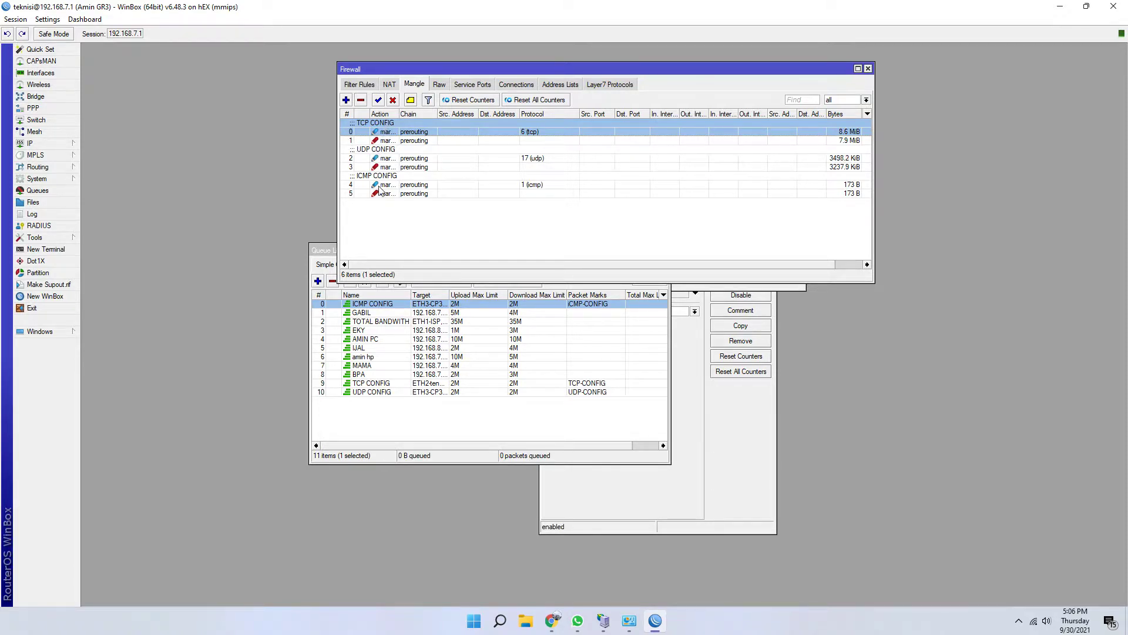
{"action": "left_click_drag", "start_coordinate": [727, 264], "coordinate": [758, 265]}
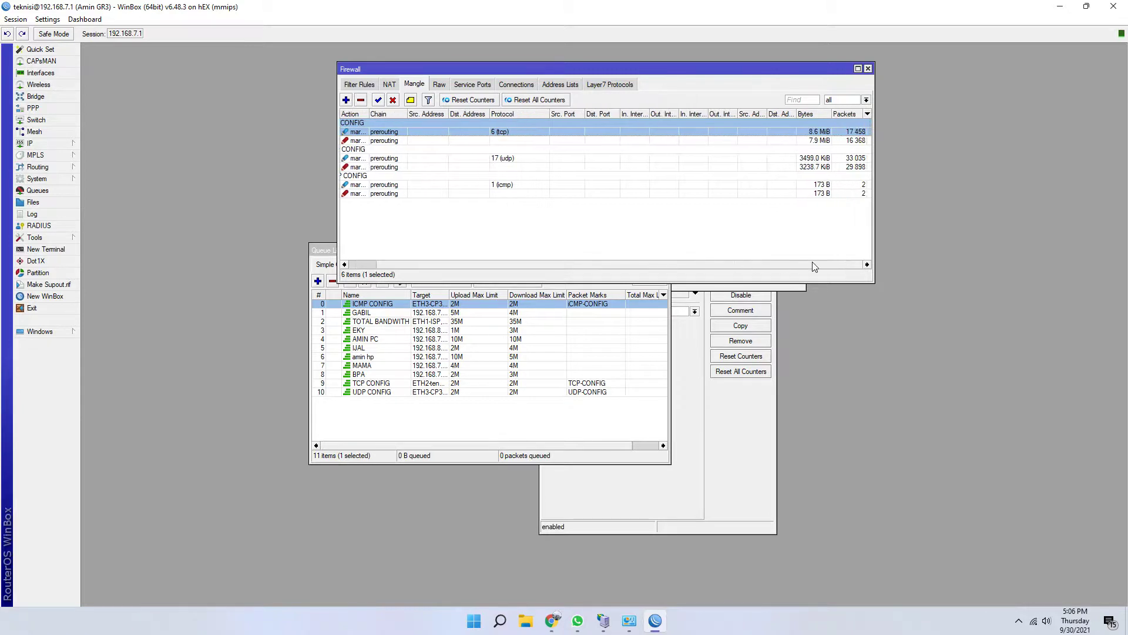
{"action": "left_click", "coordinate": [567, 143]}
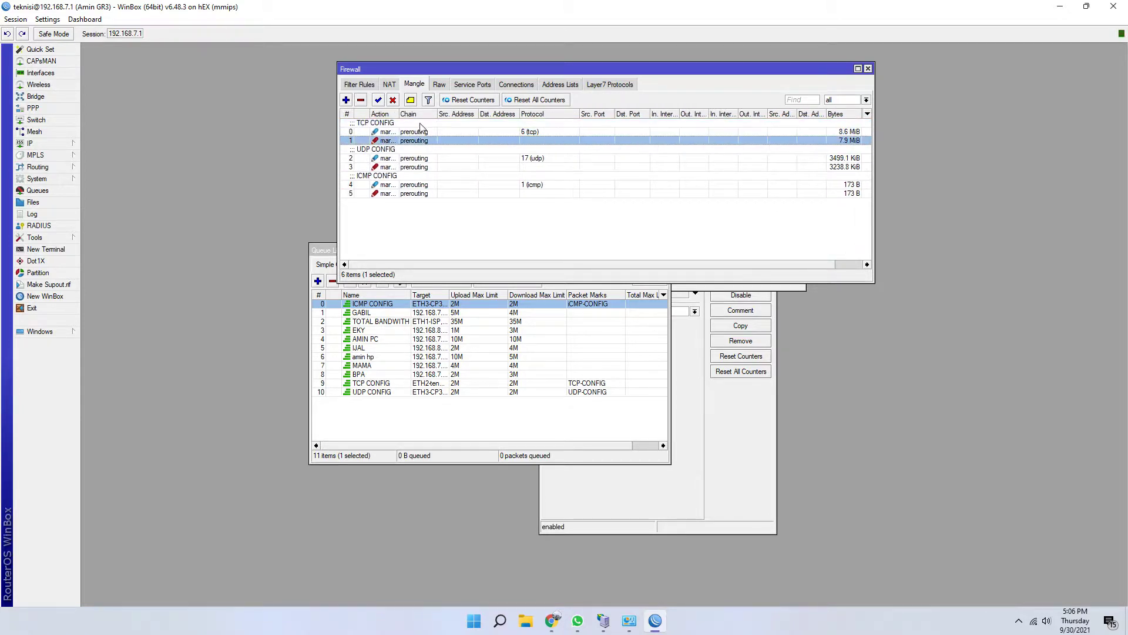
Review the action and new packet mark of the TCP, UDP and ICMP mark-packet rules in turn
{"action": "double_click", "coordinate": [444, 142]}
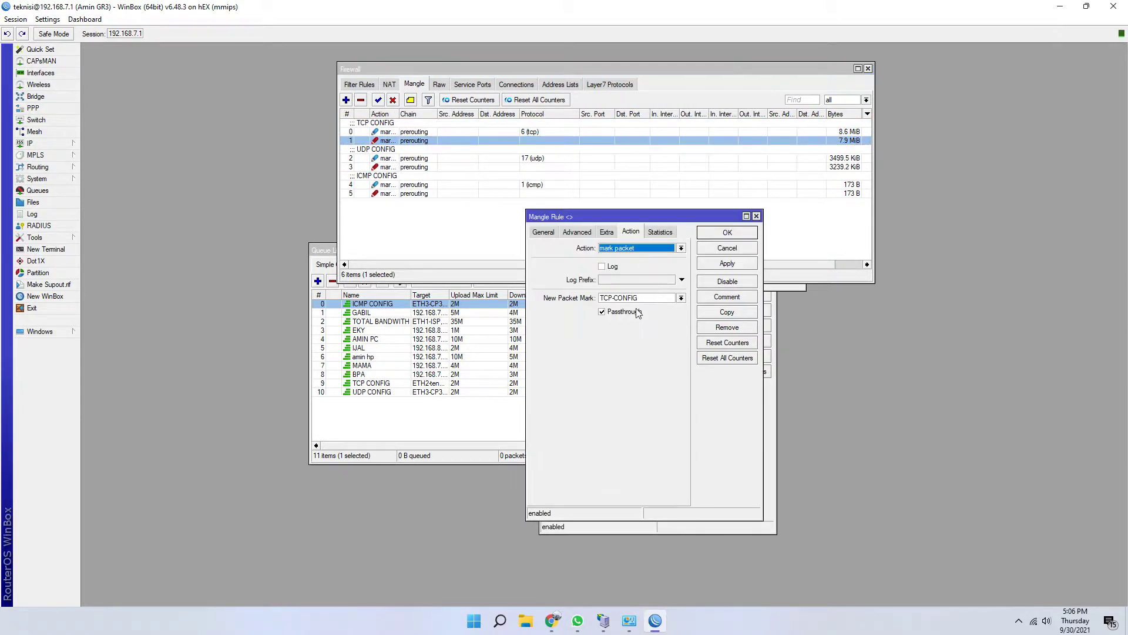
{"action": "left_click", "coordinate": [757, 216]}
{"action": "double_click", "coordinate": [458, 168]}
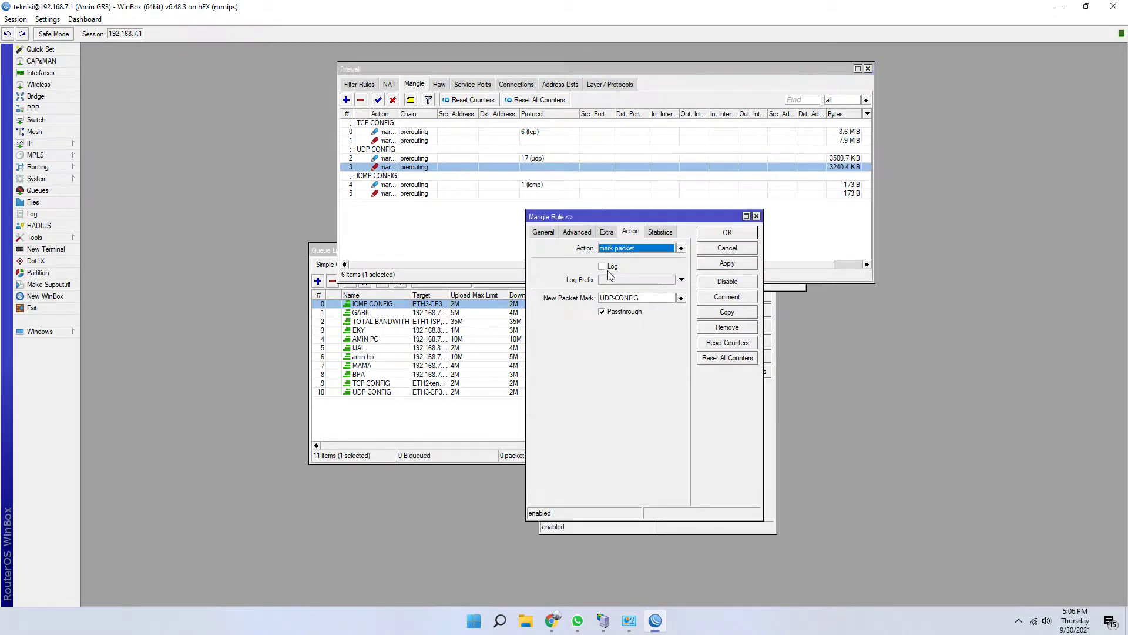
{"action": "left_click", "coordinate": [757, 217]}
{"action": "left_click", "coordinate": [439, 194]}
{"action": "double_click", "coordinate": [438, 195]}
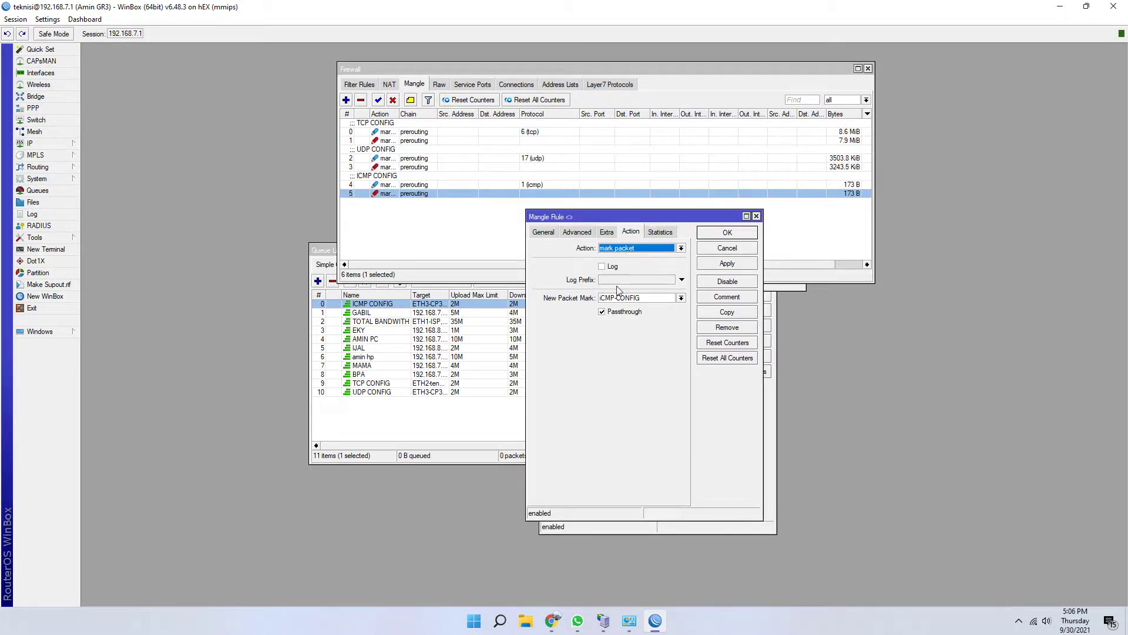
{"action": "left_click", "coordinate": [757, 216]}
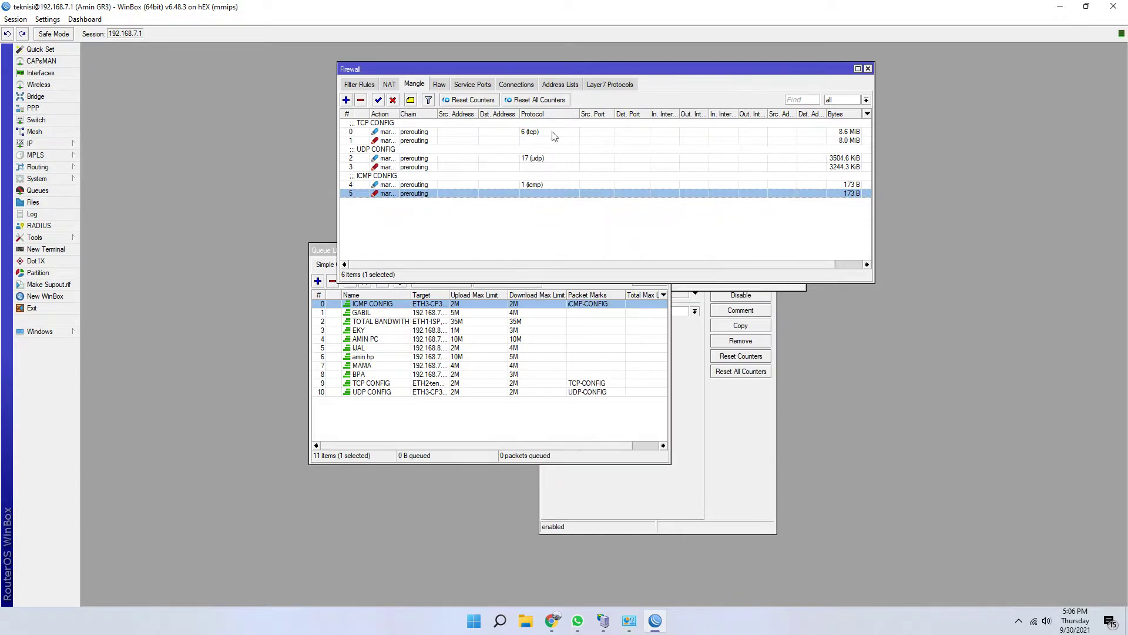
{"action": "left_click", "coordinate": [480, 392]}
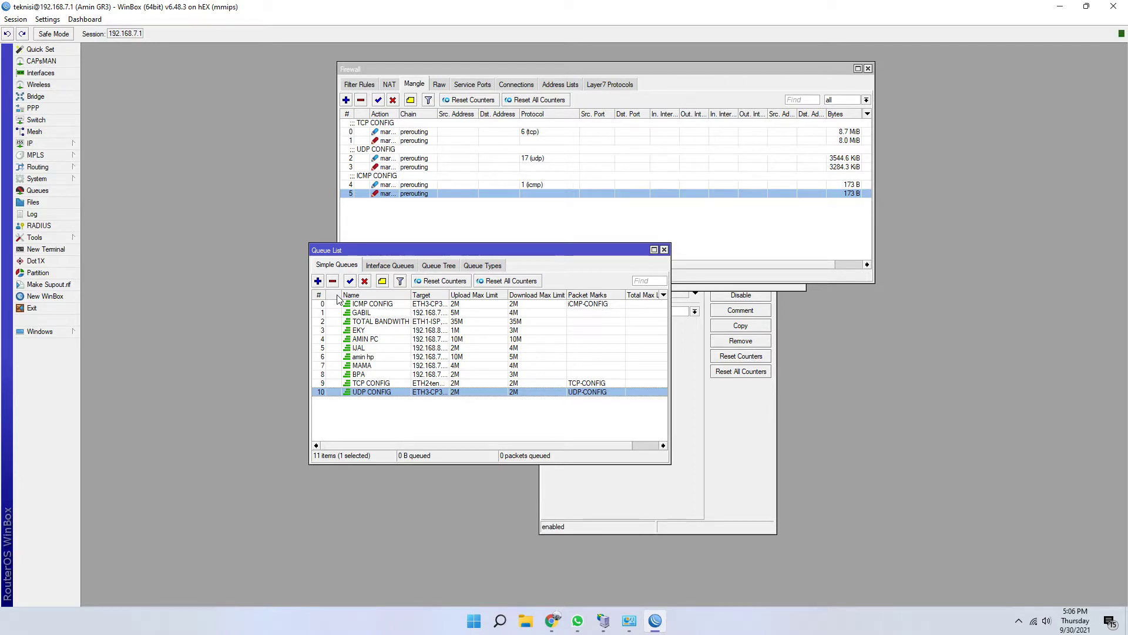
{"action": "left_click", "coordinate": [58, 178]}
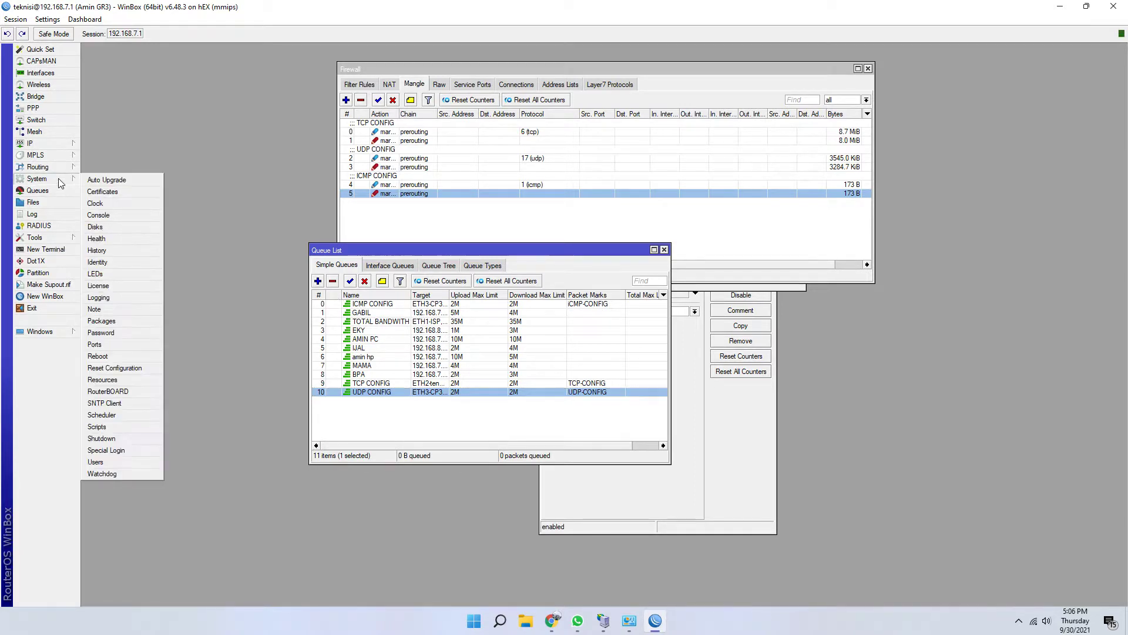
{"action": "left_click", "coordinate": [98, 356]}
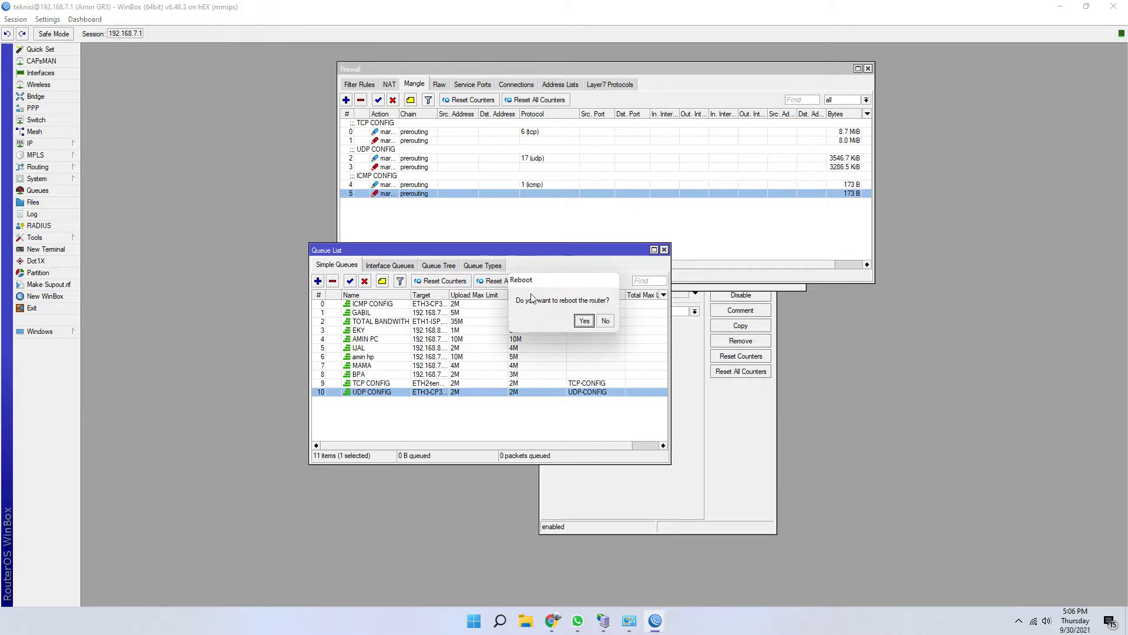
{"action": "key", "text": "alt+Tab"}
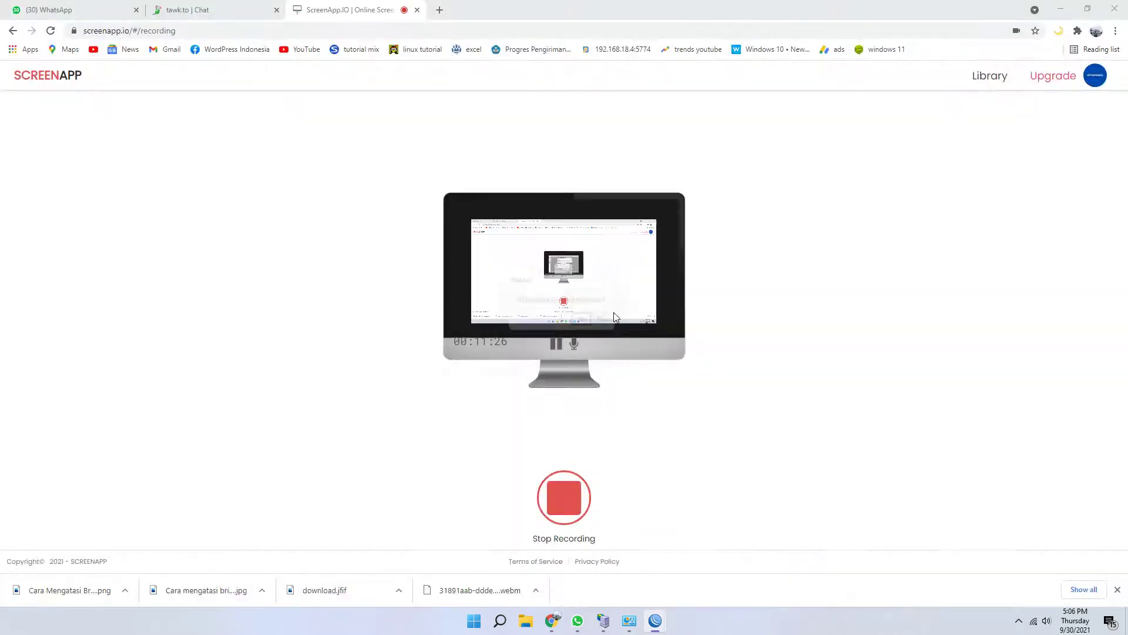
{"action": "left_click", "coordinate": [552, 620]}
{"action": "mouse_move", "coordinate": [553, 620]}
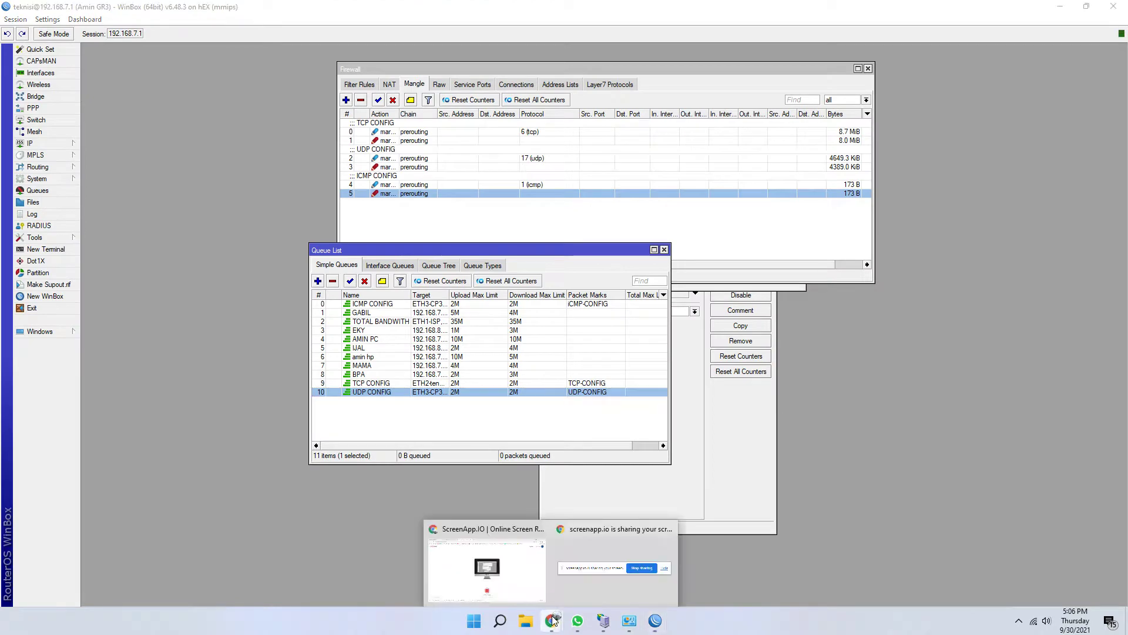
{"action": "left_click", "coordinate": [505, 588]}
{"action": "left_click", "coordinate": [654, 626]}
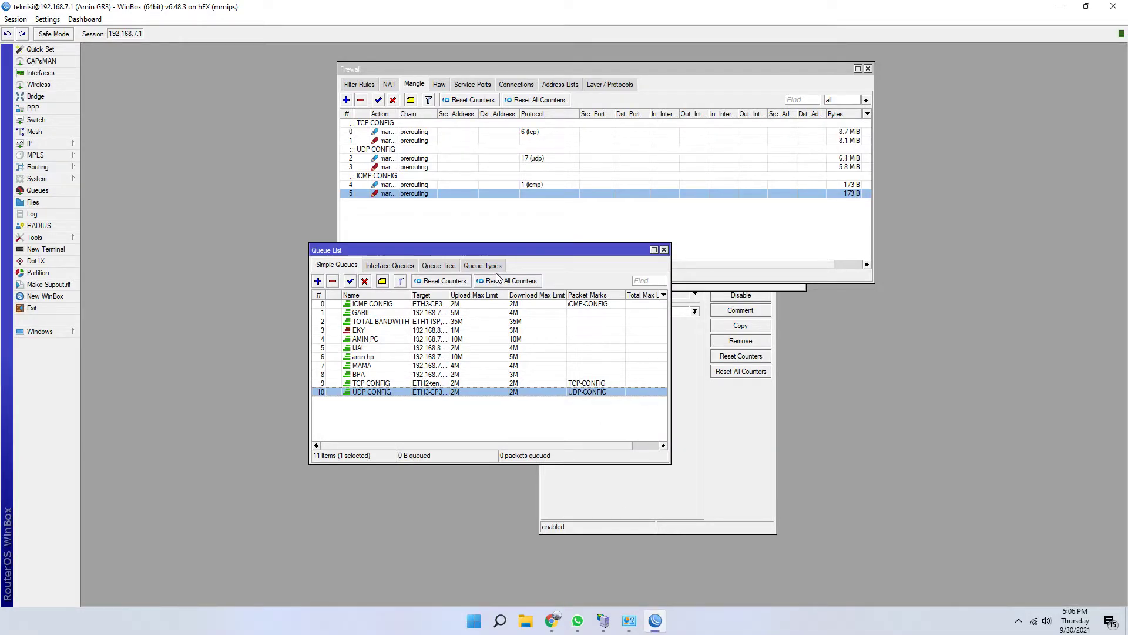
Check the TCP CONFIG mangle rule's byte counter and the ICMP CONFIG queue's statistics
{"action": "left_click", "coordinate": [692, 154]}
{"action": "left_click", "coordinate": [784, 132]}
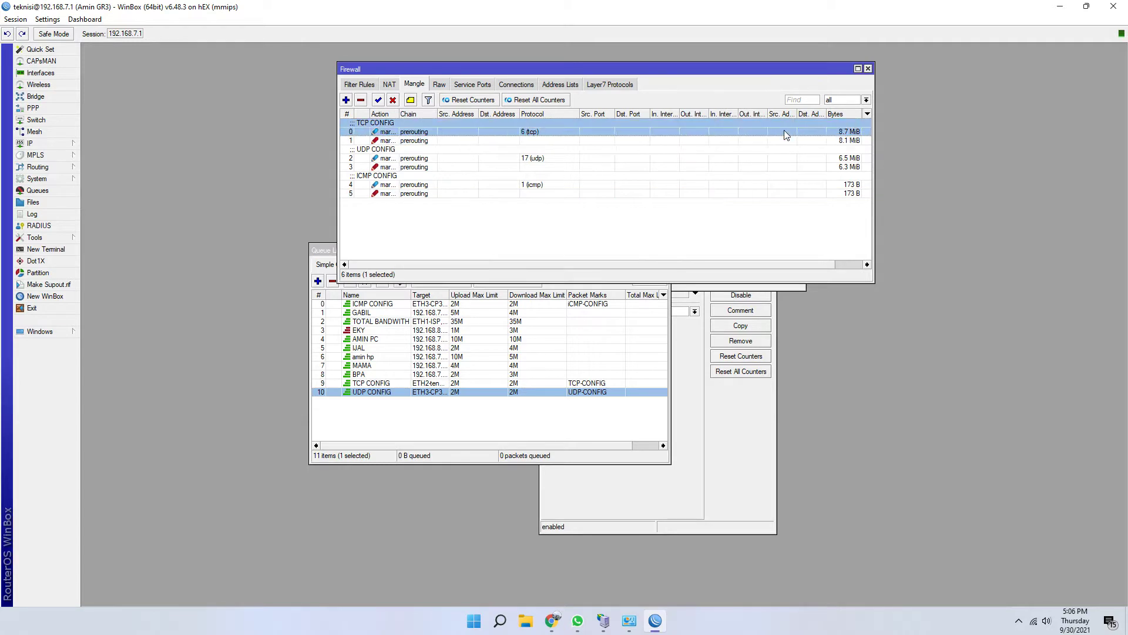
{"action": "left_click", "coordinate": [452, 356]}
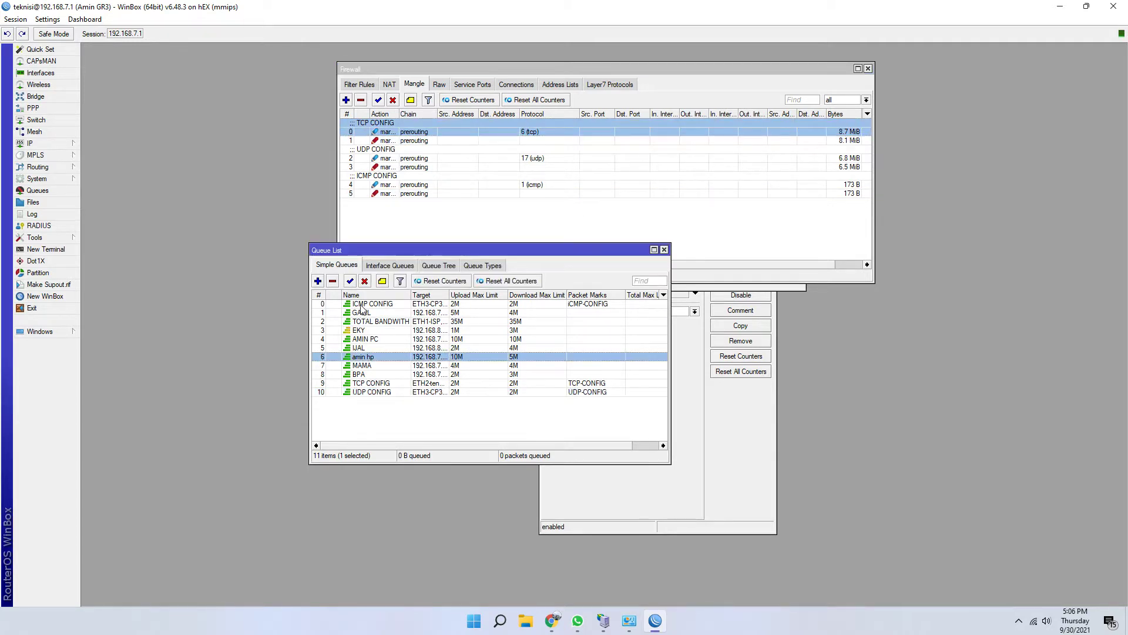
{"action": "double_click", "coordinate": [364, 304]}
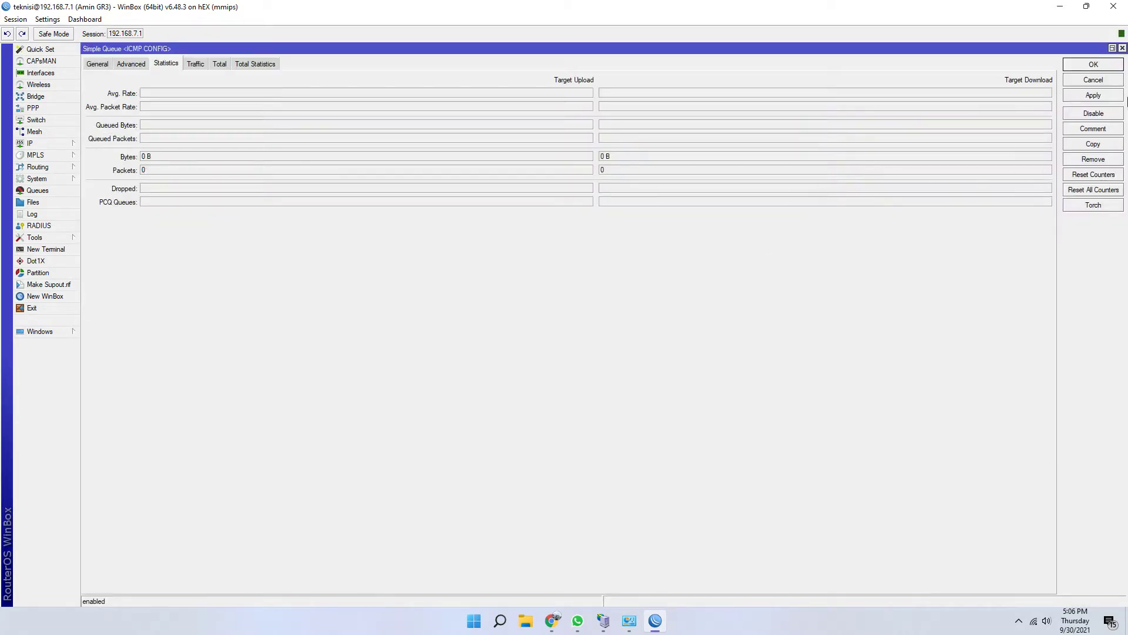
Close the ICMP CONFIG queue, then check the TCP CONFIG queue's statistics and close its window
{"action": "left_click", "coordinate": [1113, 47]}
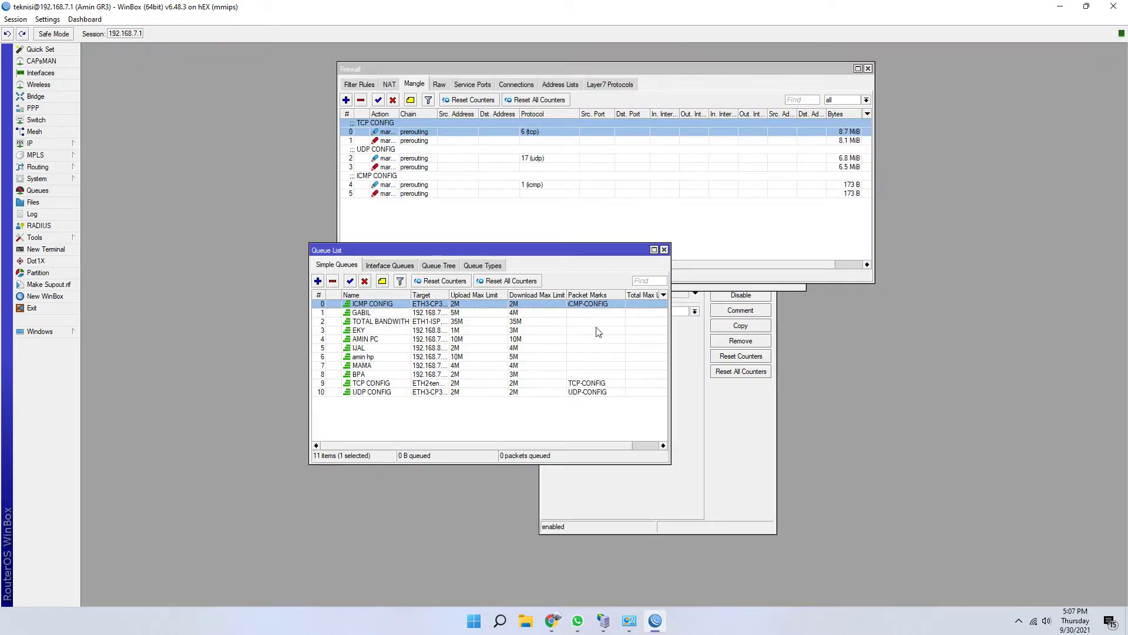
{"action": "left_click", "coordinate": [521, 385]}
{"action": "double_click", "coordinate": [520, 385]}
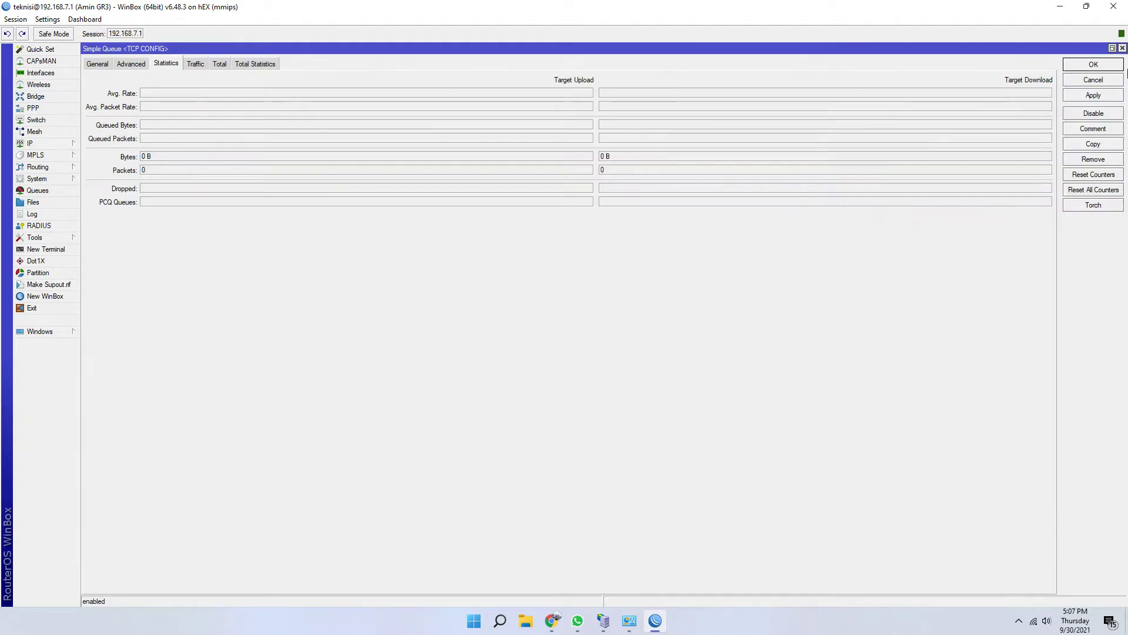
{"action": "left_click", "coordinate": [1113, 48]}
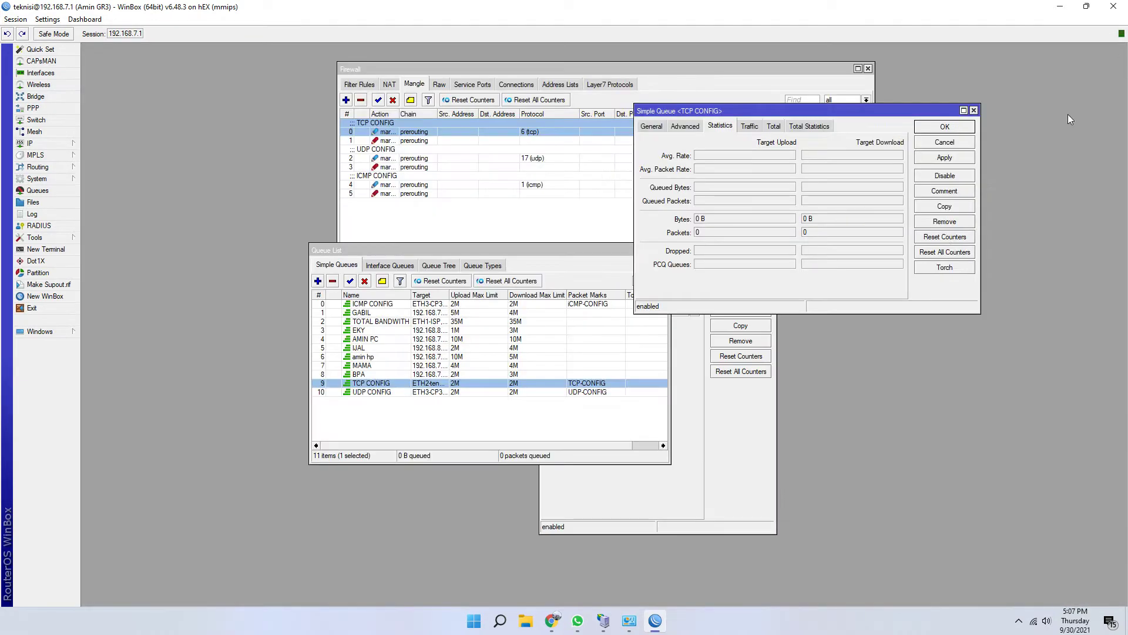
{"action": "left_click", "coordinate": [974, 110]}
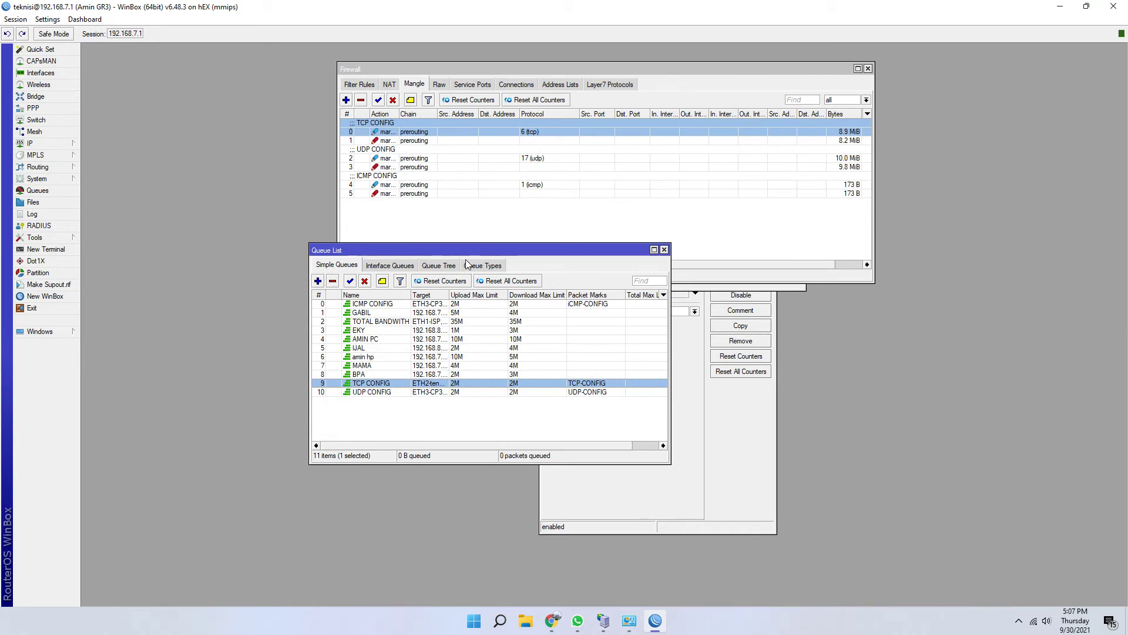
{"action": "mouse_move", "coordinate": [554, 626]}
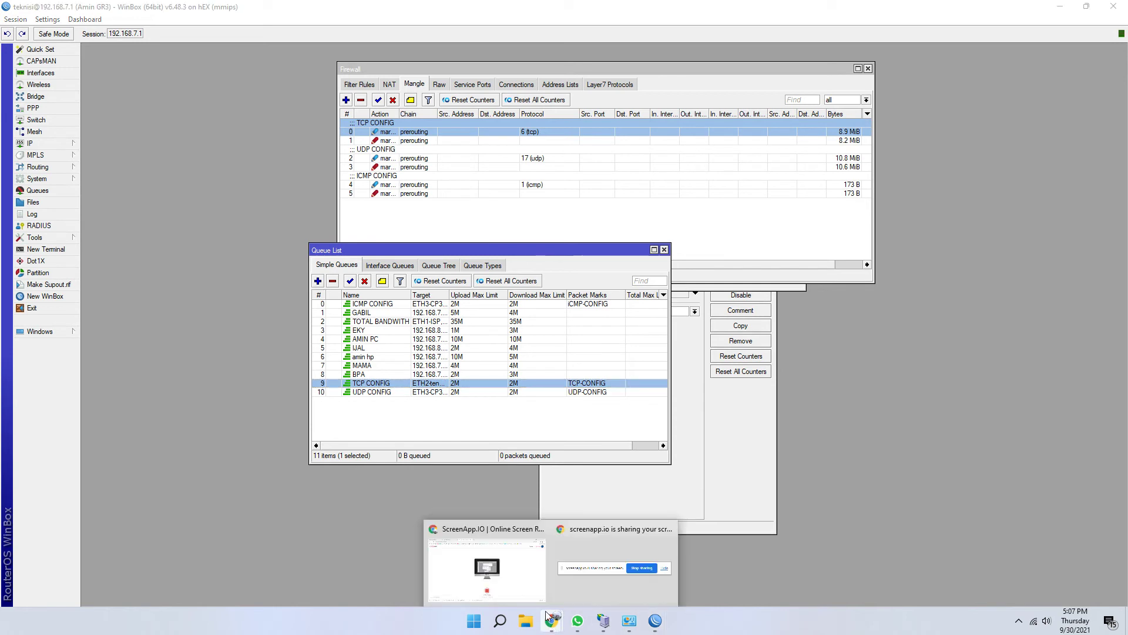
{"action": "left_click", "coordinate": [504, 584]}
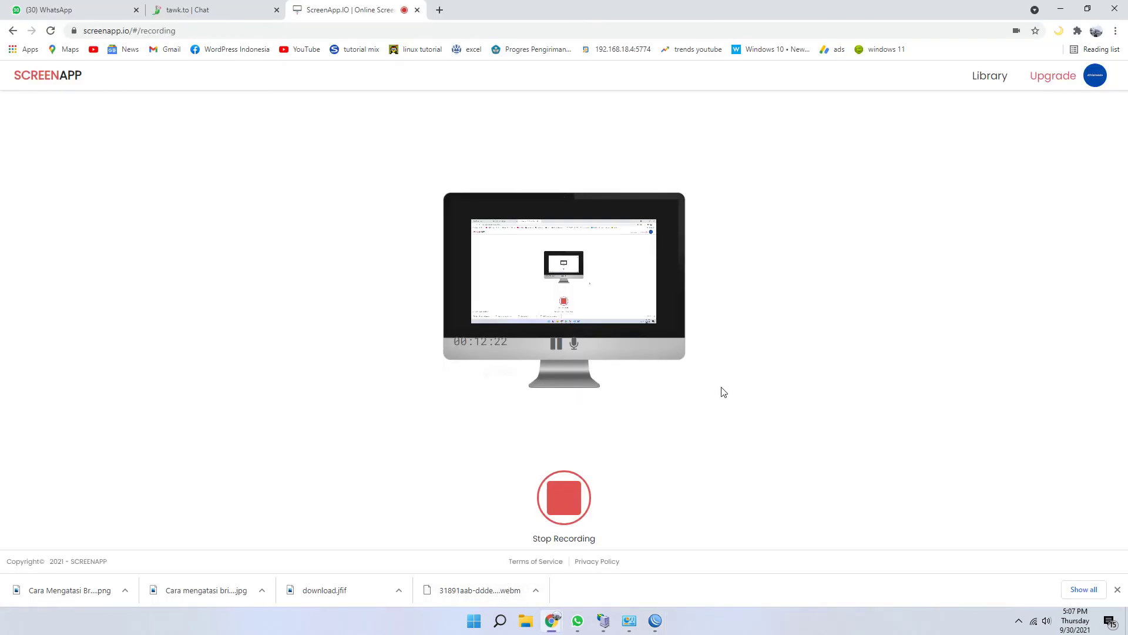